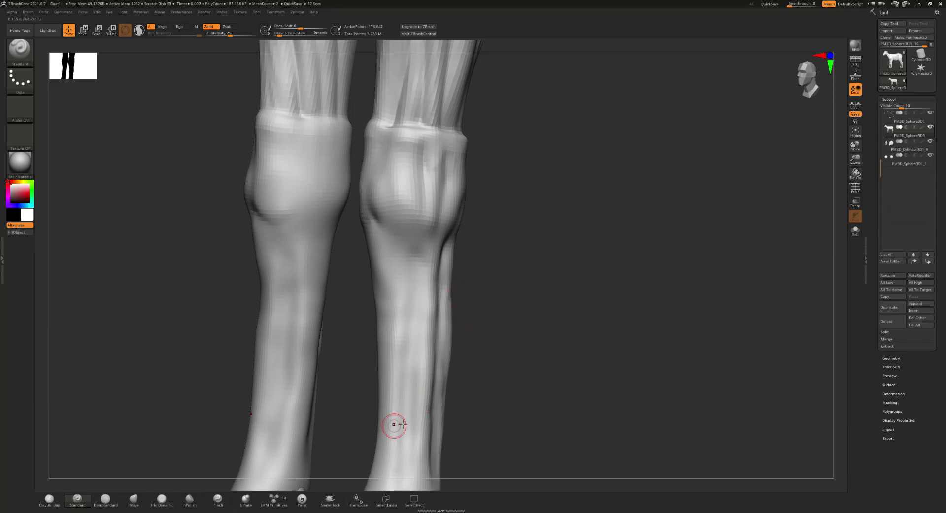
Step: Set Draw Size to about 58 and switch to the Move Topological brush
drag(483, 287, 518, 272)
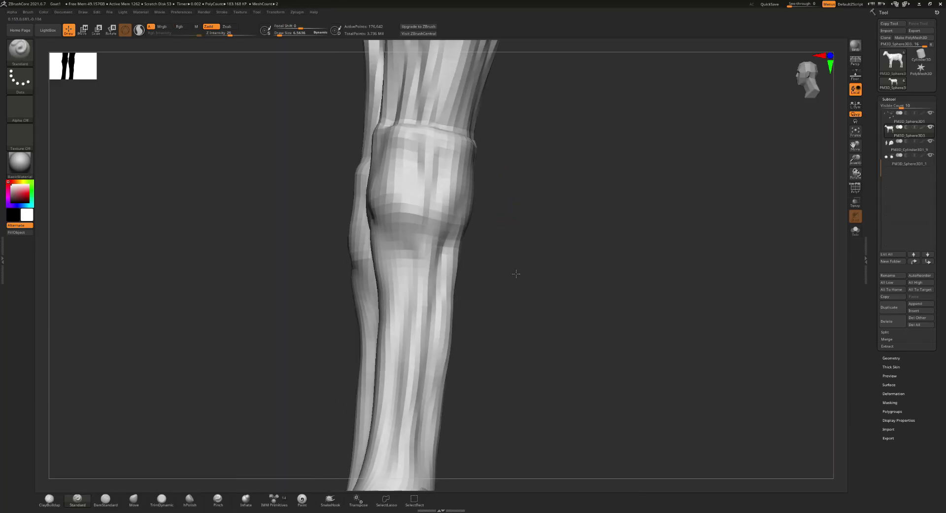
key(s)
drag(445, 319, 445, 325)
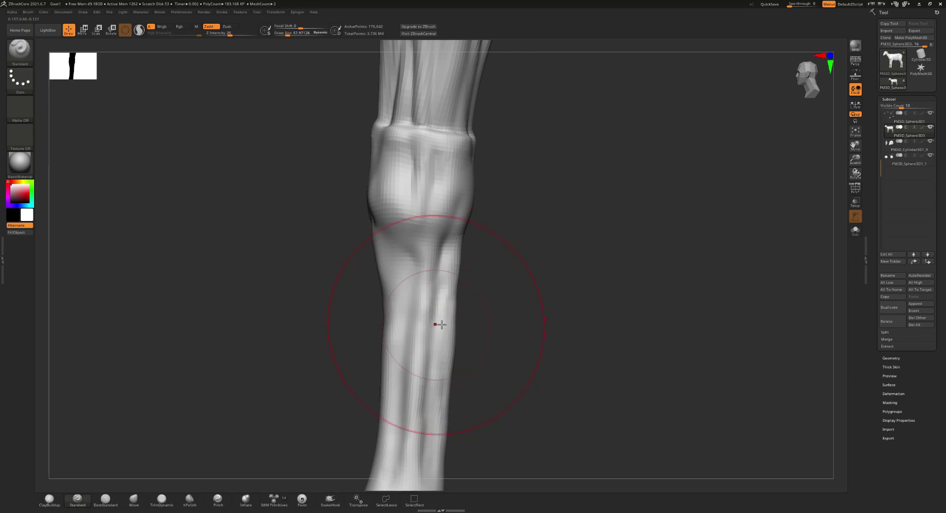
key(b)
key(m)
key(t)
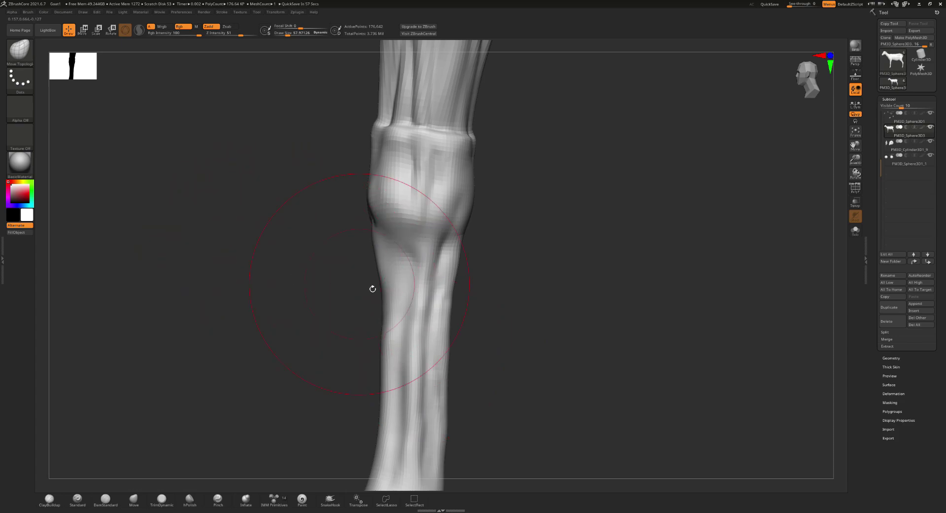
Step: Reshape the tendon lines down the cannon and soften the forearm muscles above the knee
drag(373, 289, 385, 352)
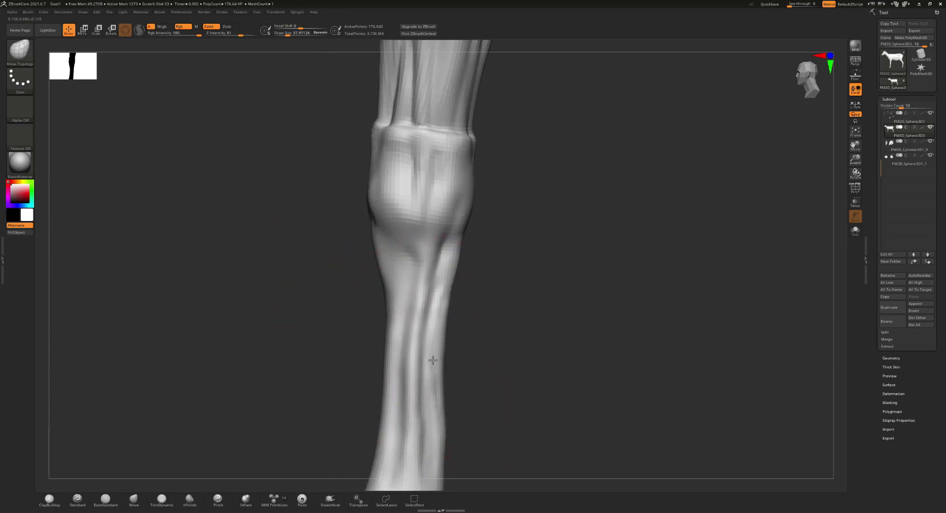
mouse_move(433, 344)
mouse_down()
mouse_move(437, 373)
mouse_move(380, 194)
mouse_up()
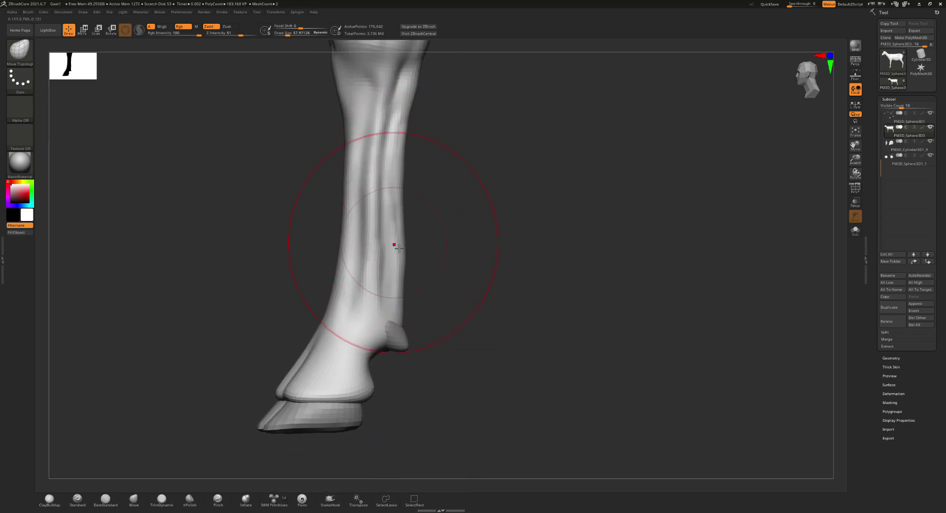
alt+drag(385, 236, 383, 310)
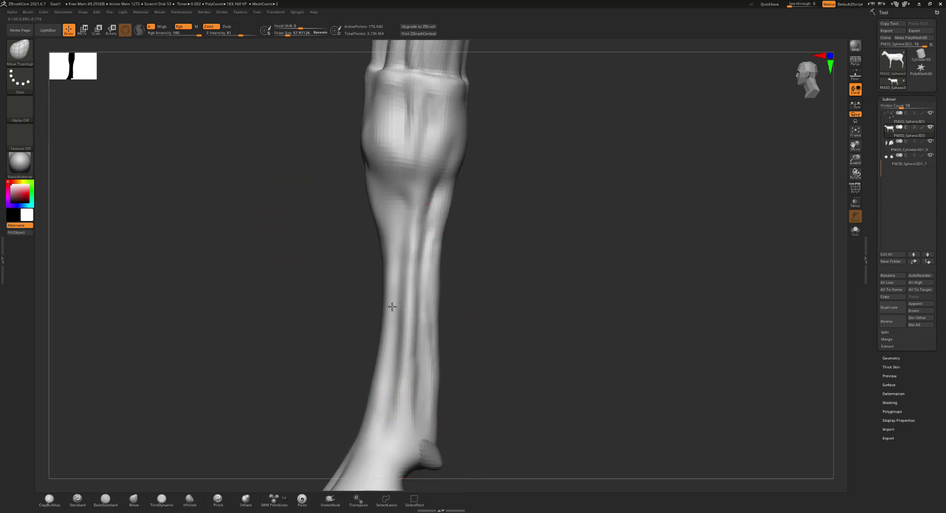
drag(380, 366, 381, 373)
drag(377, 246, 385, 234)
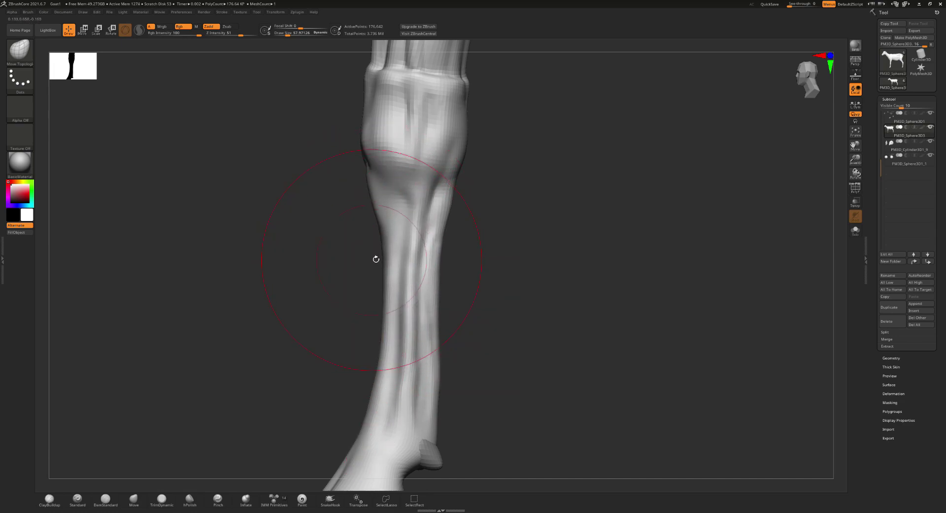
alt+drag(376, 54, 376, 276)
mouse_move(485, 272)
shift+mouse_down()
mouse_move(496, 268)
mouse_move(481, 168)
mouse_move(481, 296)
shift+mouse_up()
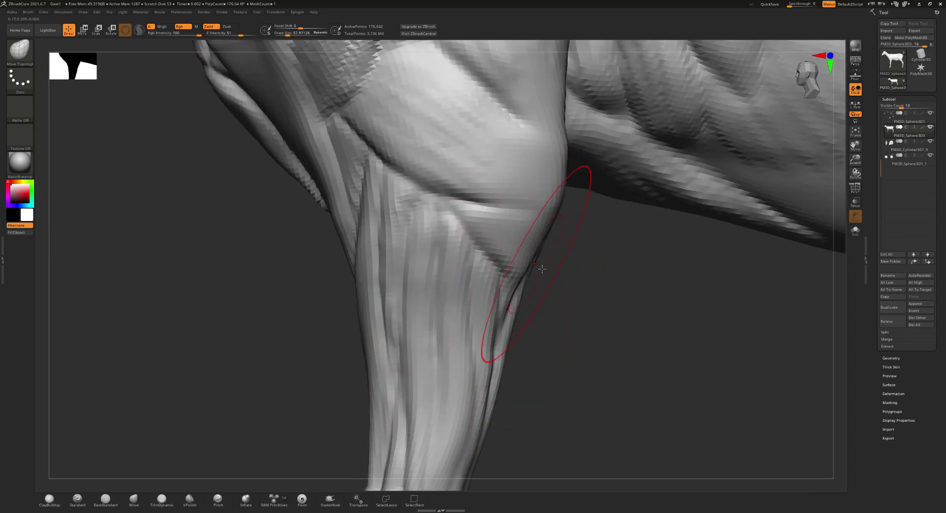
Step: Smooth the front shin along the leg edge, then zoom around to inspect the upper leg
mouse_move(482, 354)
shift+mouse_down()
mouse_move(422, 348)
mouse_move(359, 390)
mouse_move(373, 329)
mouse_move(357, 266)
shift+mouse_up()
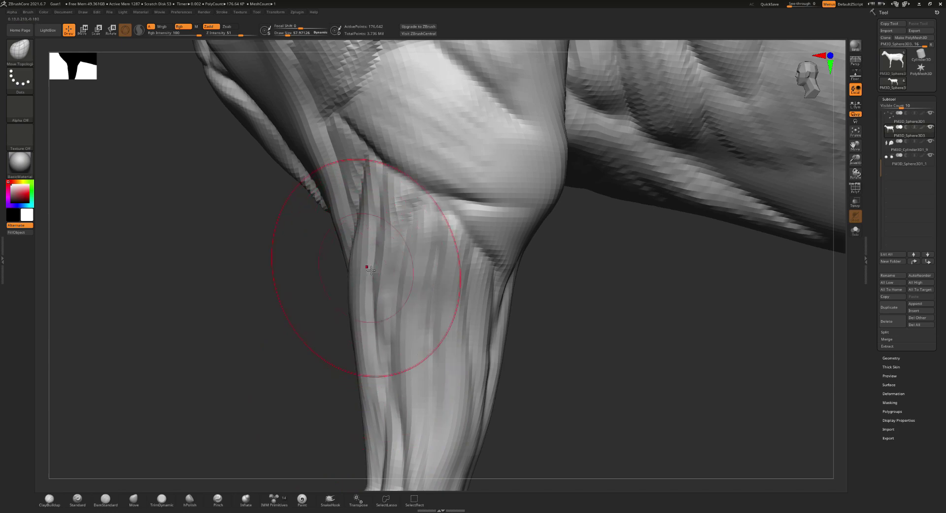
alt+drag(332, 323, 401, 338)
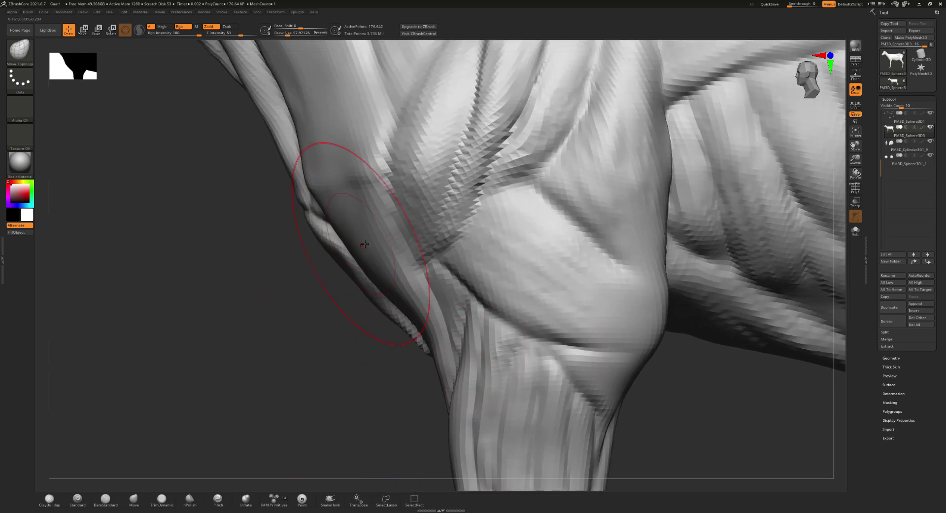
scroll(362, 251, up, 3)
scroll(362, 251, down, 3)
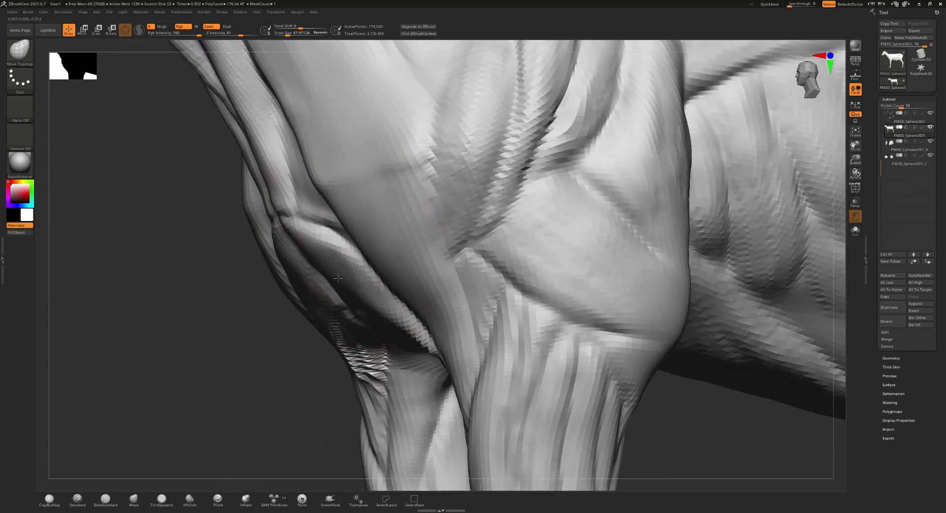
scroll(340, 296, up, 3)
scroll(343, 309, down, 3)
scroll(359, 316, up, 2)
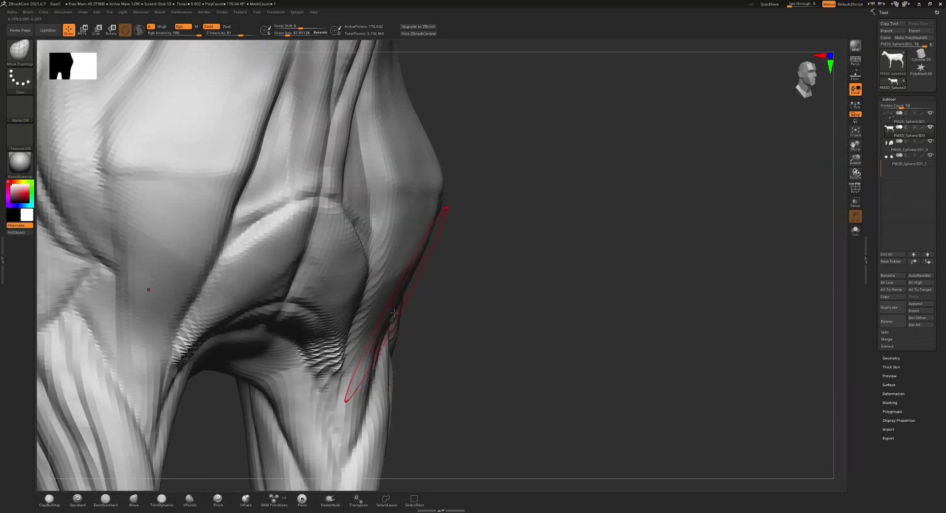
scroll(316, 348, up, 2)
scroll(324, 354, down, 2)
scroll(296, 316, up, 3)
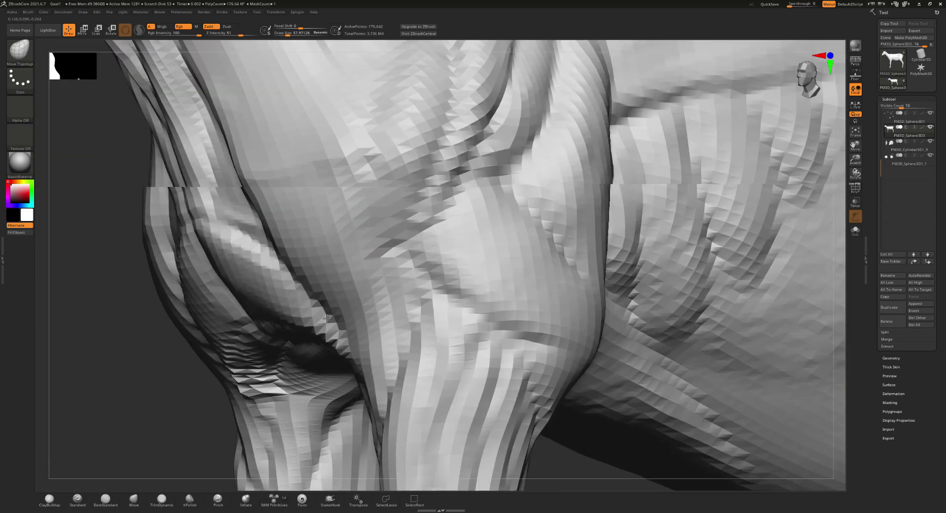
scroll(272, 284, down, 3)
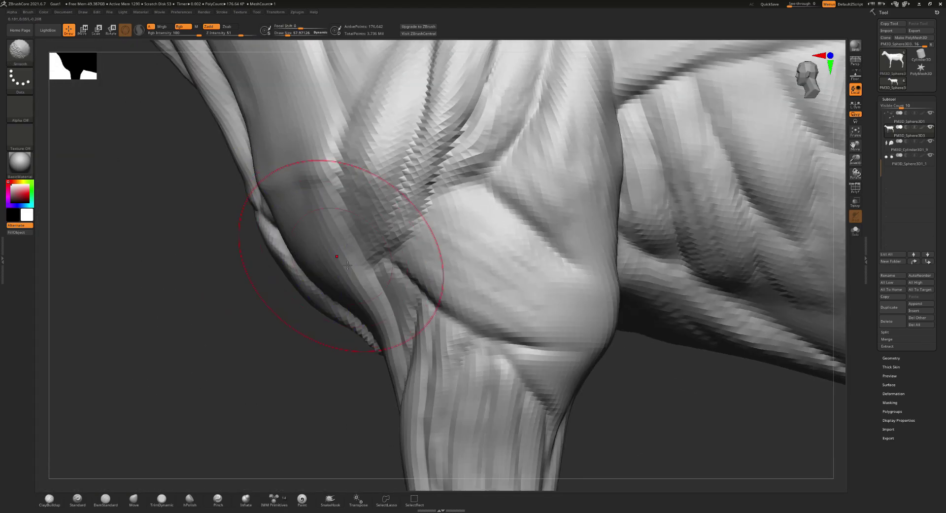
scroll(310, 266, up, 2)
scroll(320, 269, down, 2)
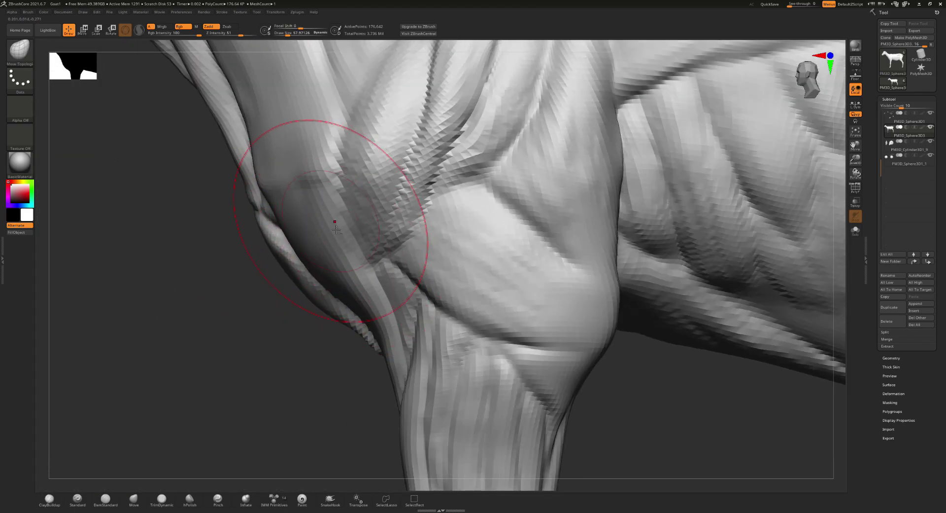
scroll(347, 335, up, 2)
scroll(352, 306, up, 2)
scroll(358, 279, up, 2)
scroll(358, 279, down, 2)
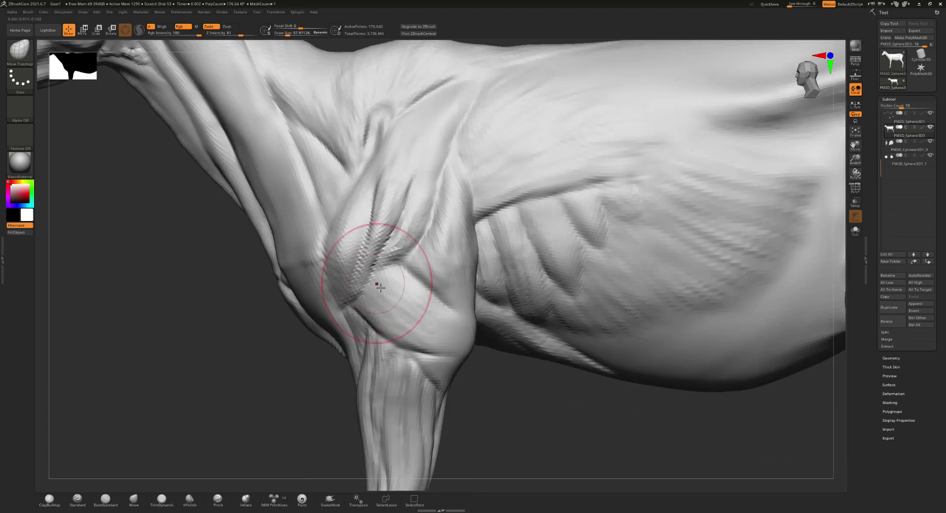
scroll(376, 281, up, 2)
scroll(502, 249, up, 1)
scroll(547, 245, down, 2)
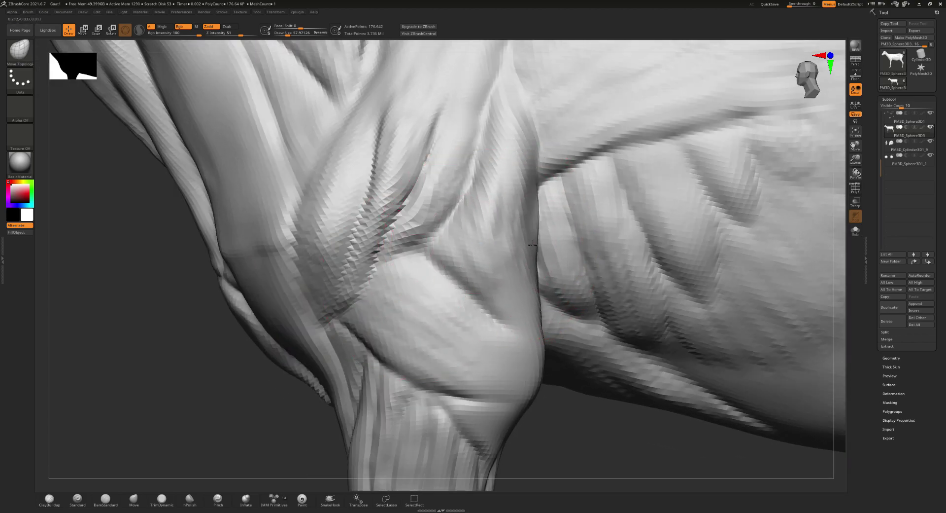
scroll(528, 211, up, 2)
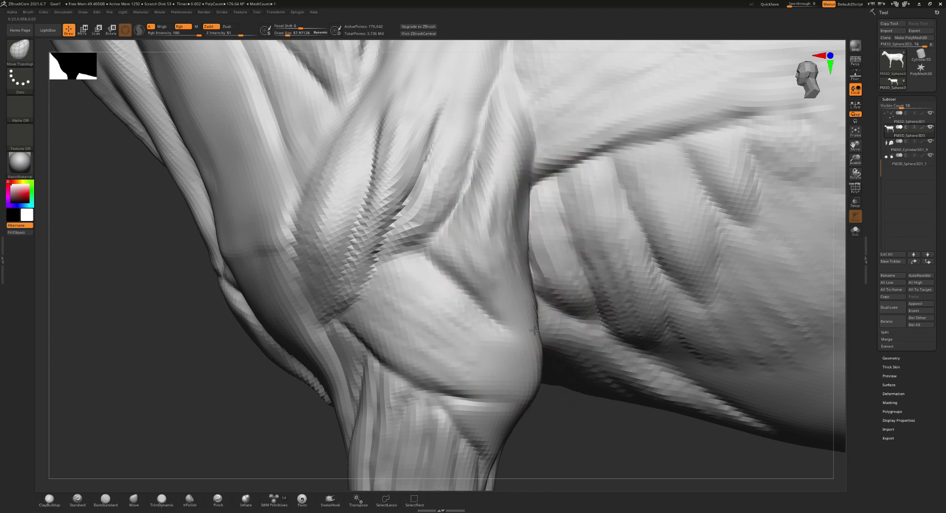
Step: Reshape the front knee and elbow, stepping down a subdivision level and back up
mouse_move(500, 424)
mouse_down()
mouse_move(395, 362)
mouse_move(285, 253)
mouse_move(338, 259)
mouse_up()
key(shift+d)
mouse_move(344, 222)
ctrl+right_down()
mouse_move(388, 201)
mouse_move(409, 274)
ctrl+right_up()
key(d)
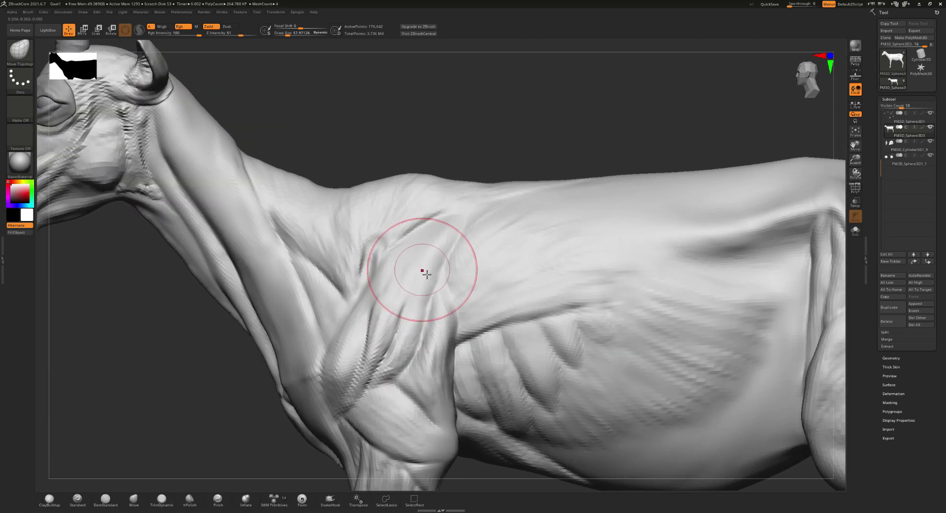
Step: Shrink the brush to about 42 and fill out the back of the hind leg
mouse_move(616, 340)
alt+right_down()
mouse_move(433, 339)
mouse_move(432, 303)
alt+right_up()
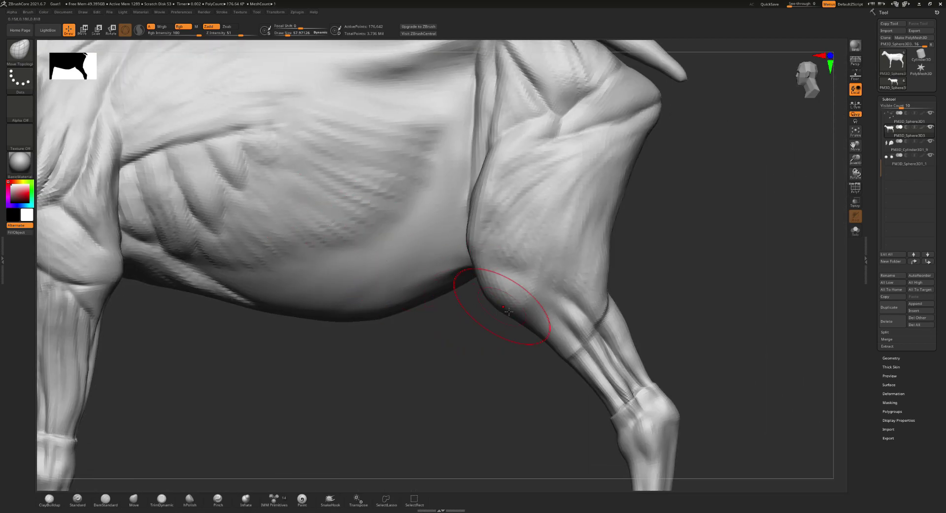
ctrl+right_drag(505, 311, 517, 295)
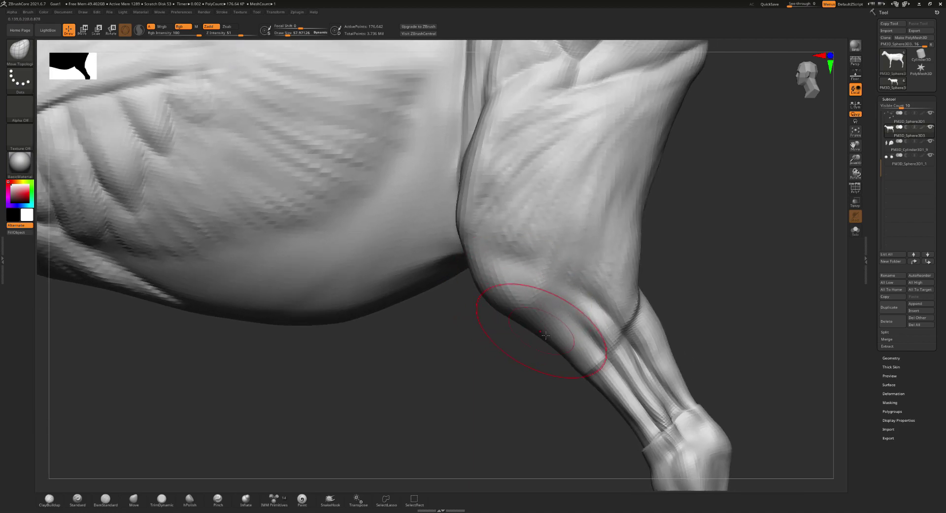
key(s)
drag(544, 331, 551, 357)
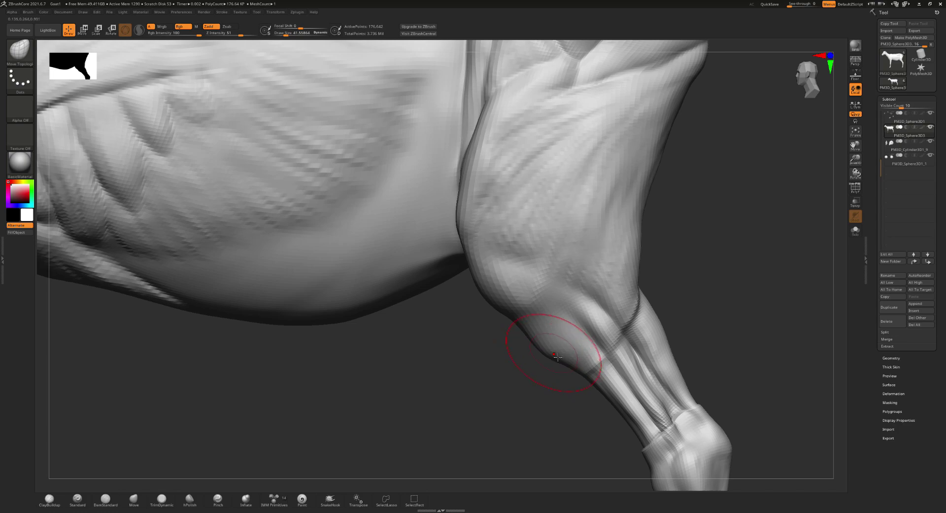
drag(529, 325, 481, 296)
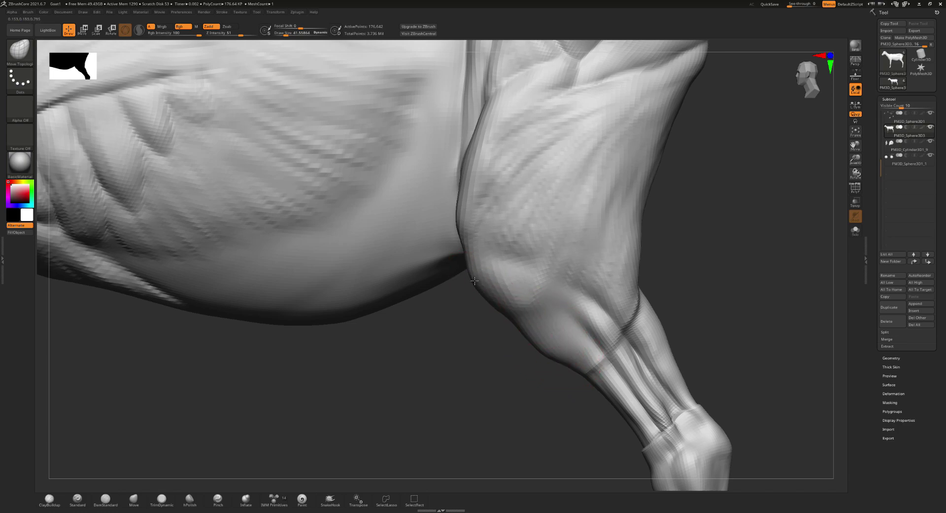
Step: Resize the brush to about 62 and refine the tendon band above the hock
key(s)
drag(515, 132, 518, 133)
drag(474, 163, 477, 197)
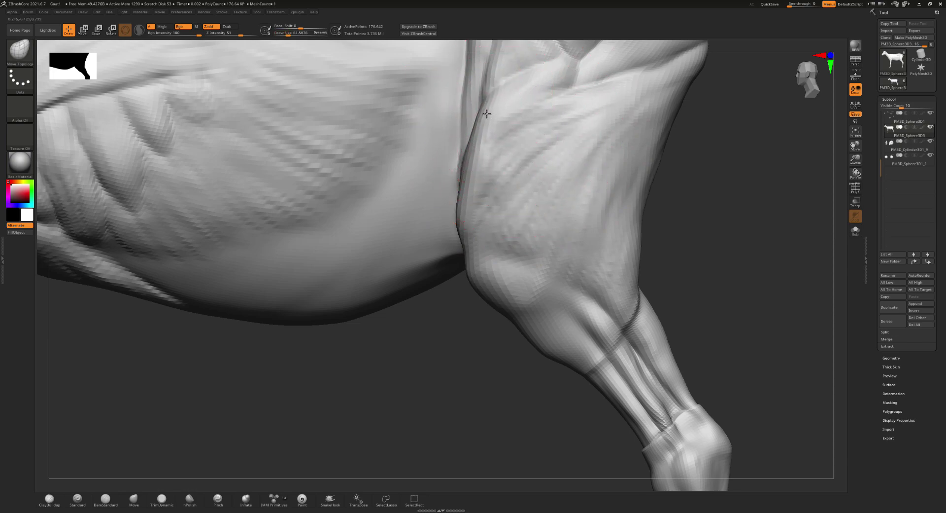
alt+right_drag(477, 197, 434, 196)
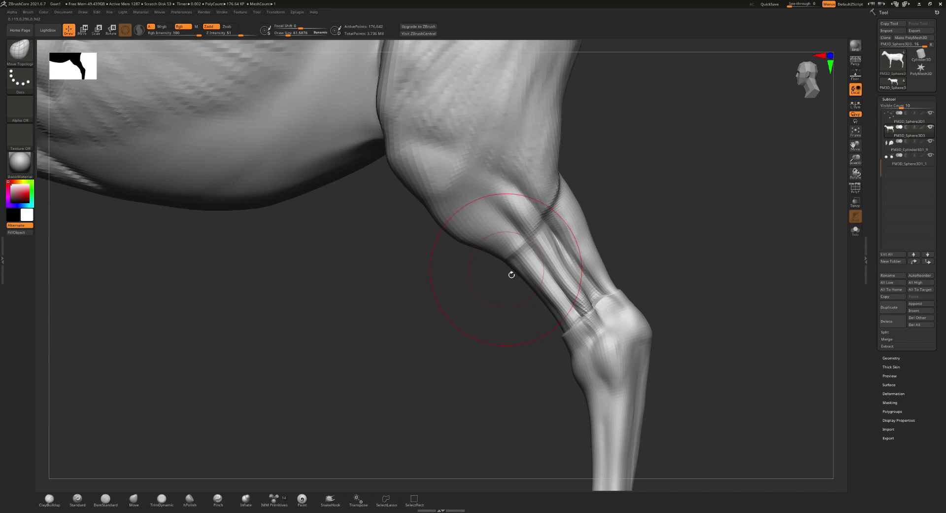
right_drag(511, 274, 506, 278)
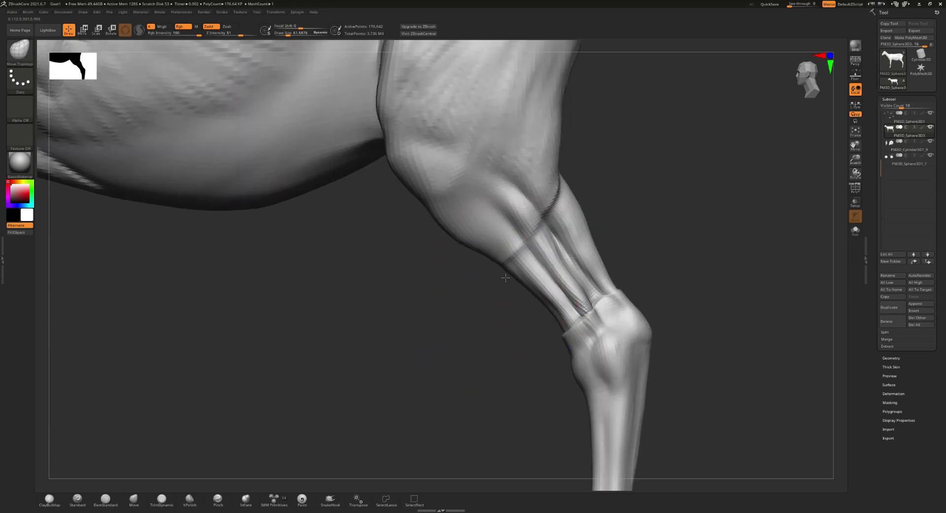
drag(505, 278, 489, 263)
key(f)
mouse_move(450, 311)
right_down()
mouse_move(483, 330)
mouse_move(477, 307)
right_up()
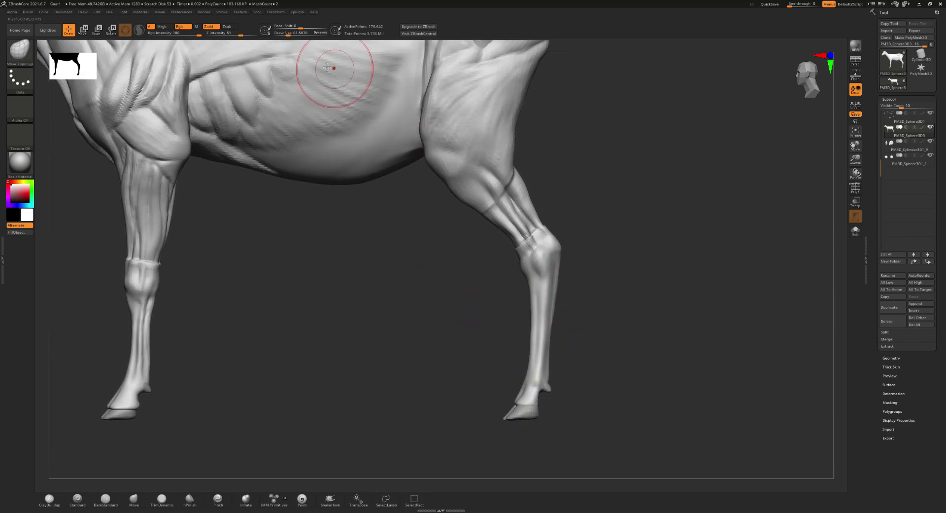
Step: Isolate the lower hind leg with an inverted mask, hiding PM3D_Sphere3D1, ready for Transpose
click(279, 13)
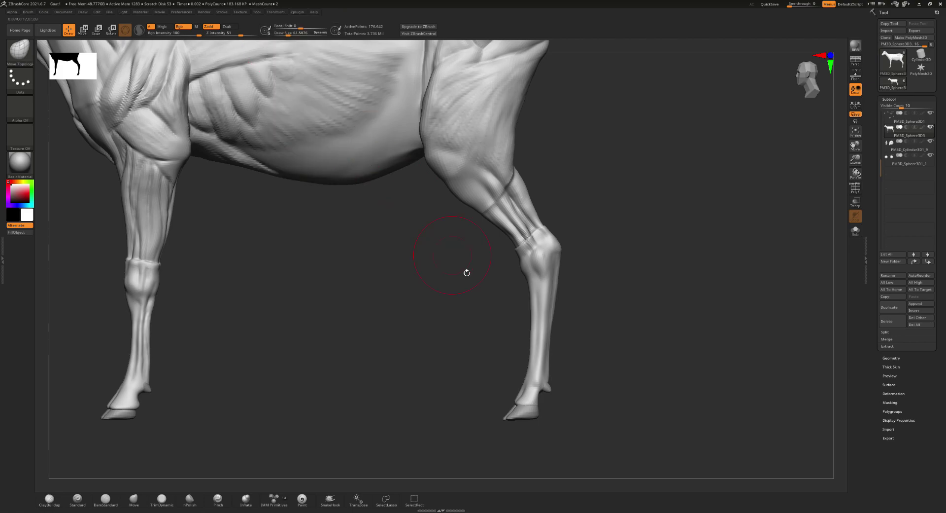
key(ctrl)
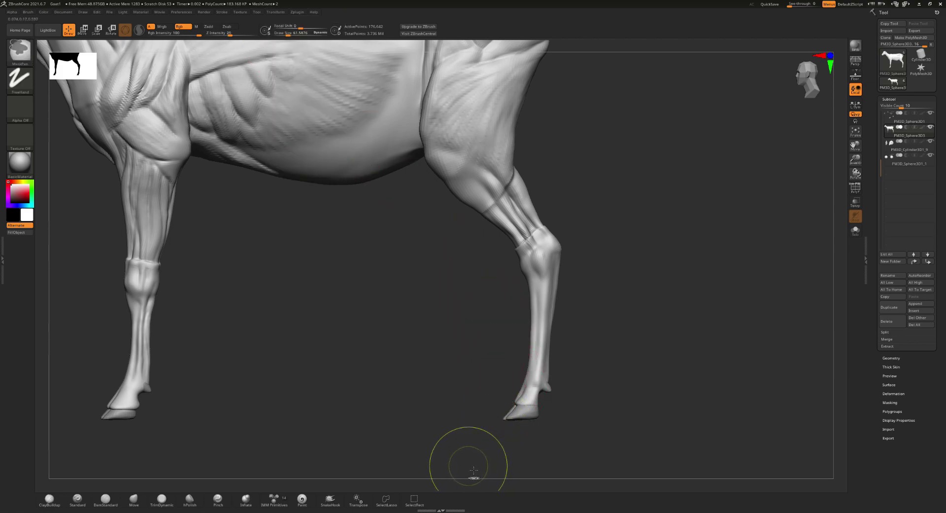
ctrl+drag(469, 465, 604, 223)
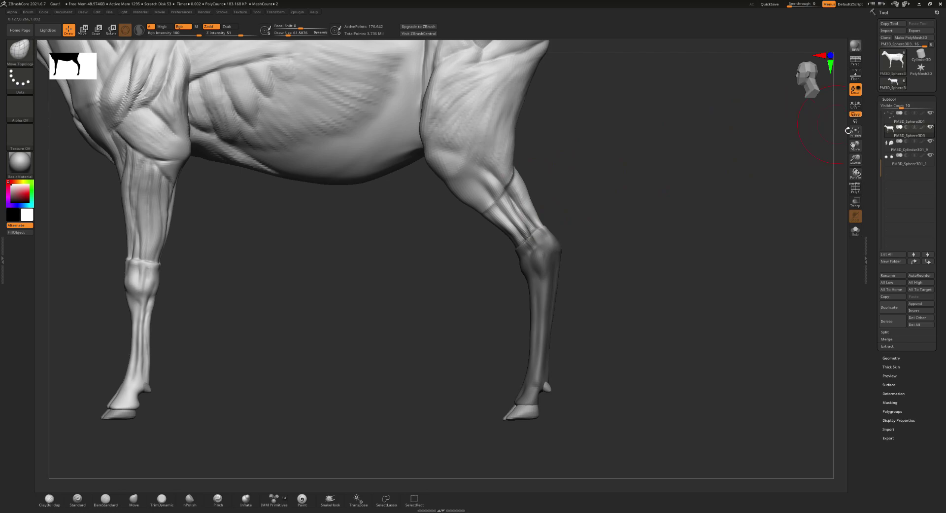
mouse_move(910, 117)
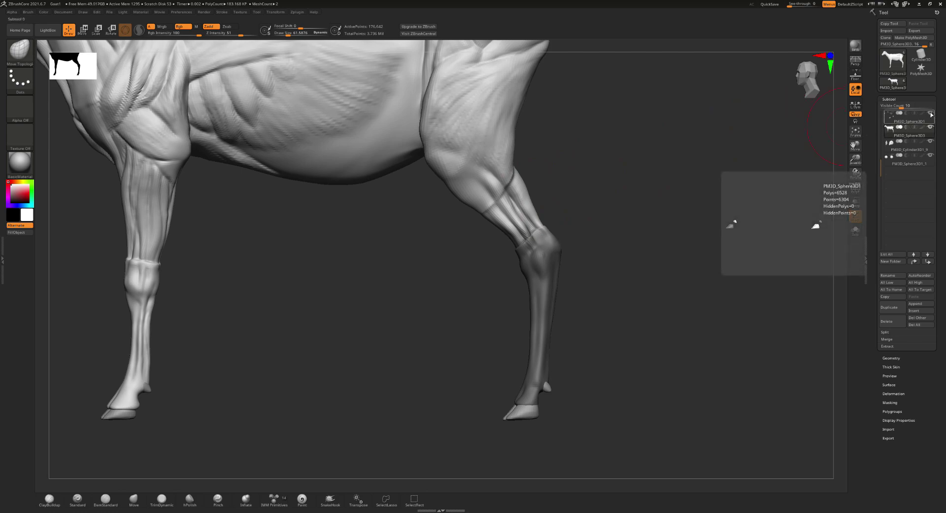
click(931, 114)
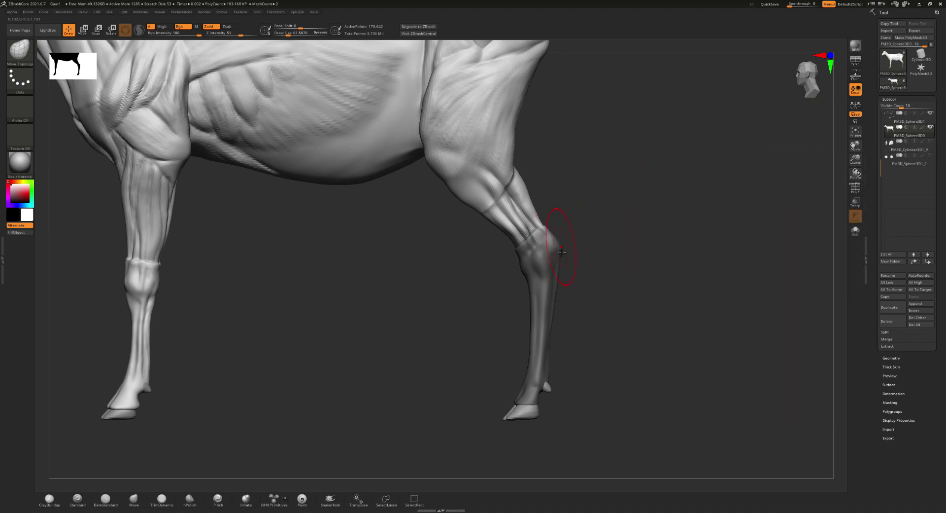
ctrl+click(562, 269)
key(w)
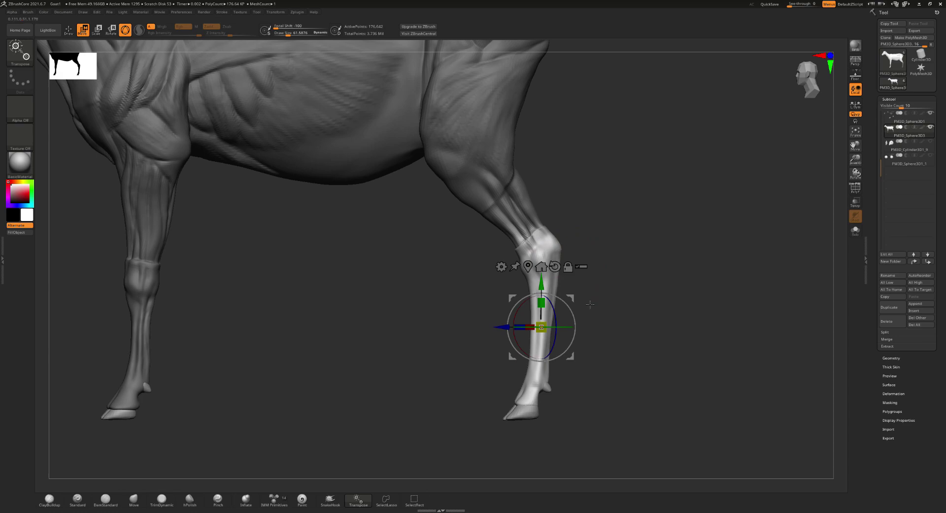
Step: Invert the mask onto the hind leg, try rotating the lower leg, then undo it
key(q)
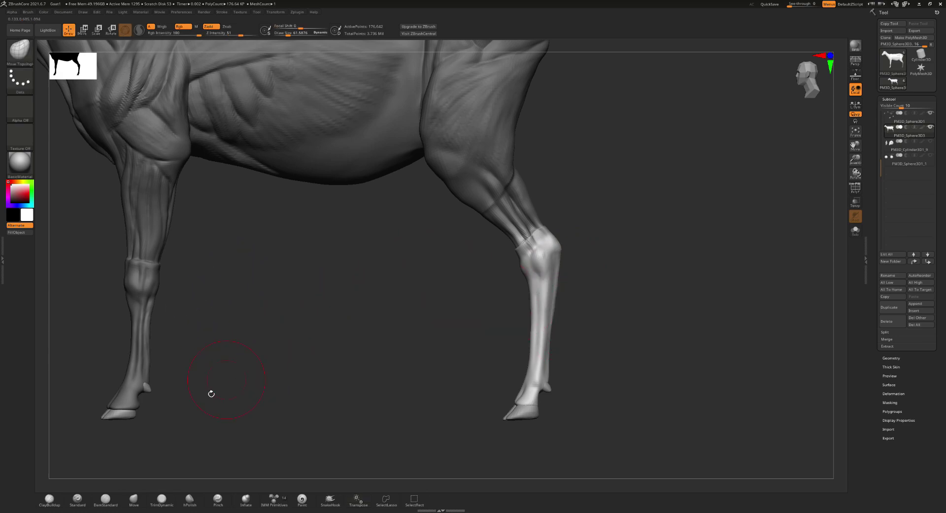
ctrl+click(122, 415)
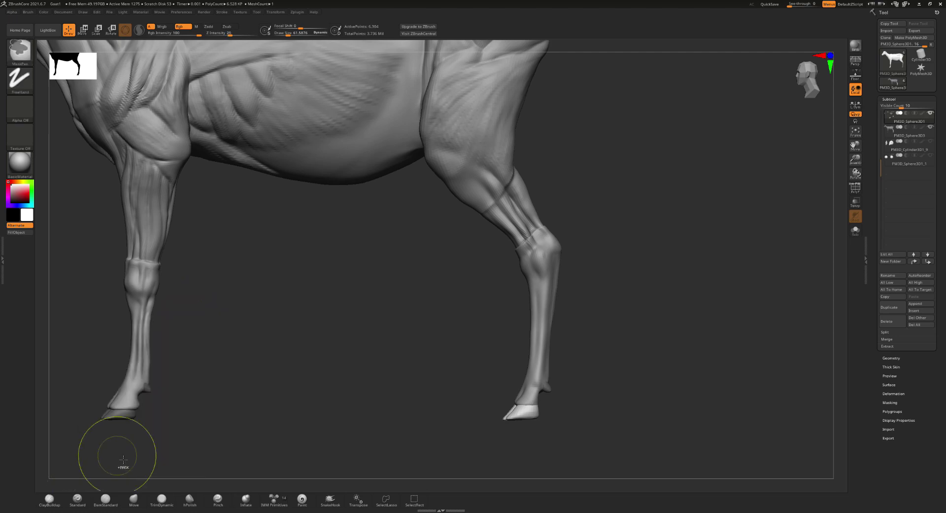
alt+click(550, 287)
key(w)
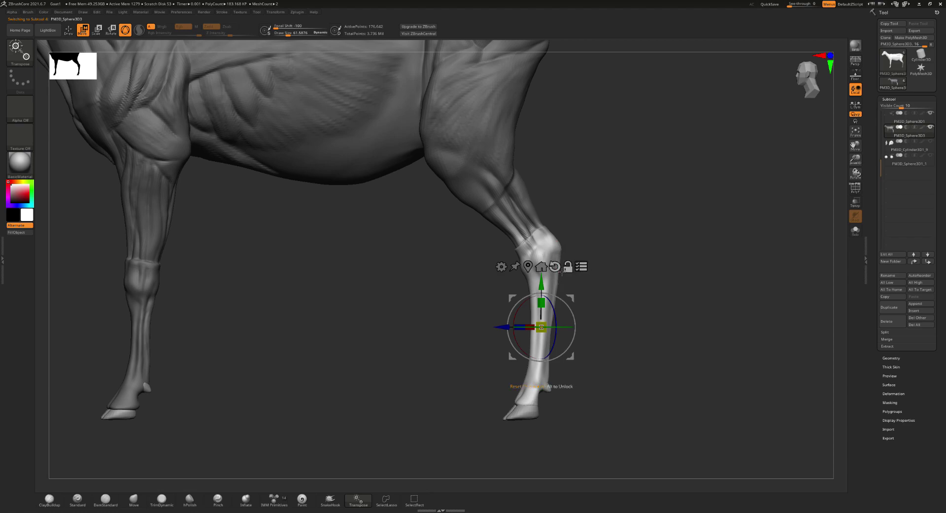
drag(570, 298, 583, 306)
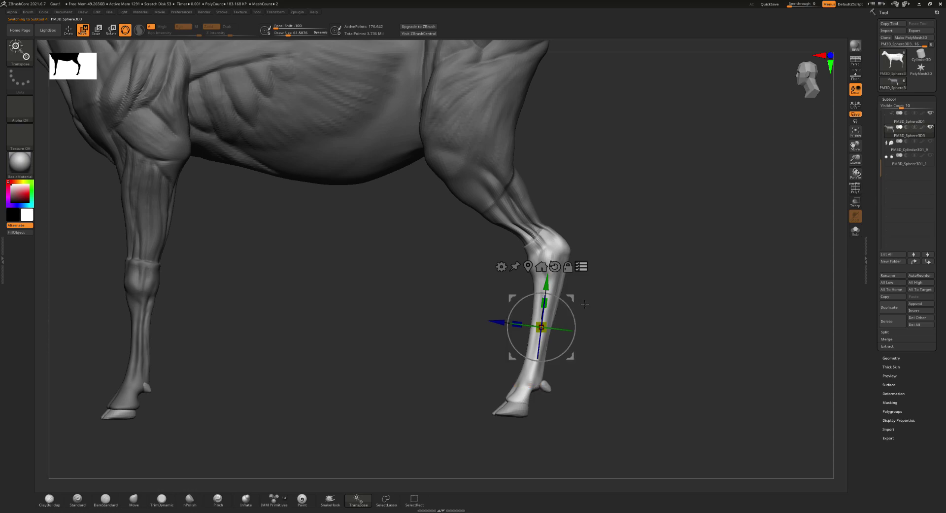
key(ctrl+z)
key(q)
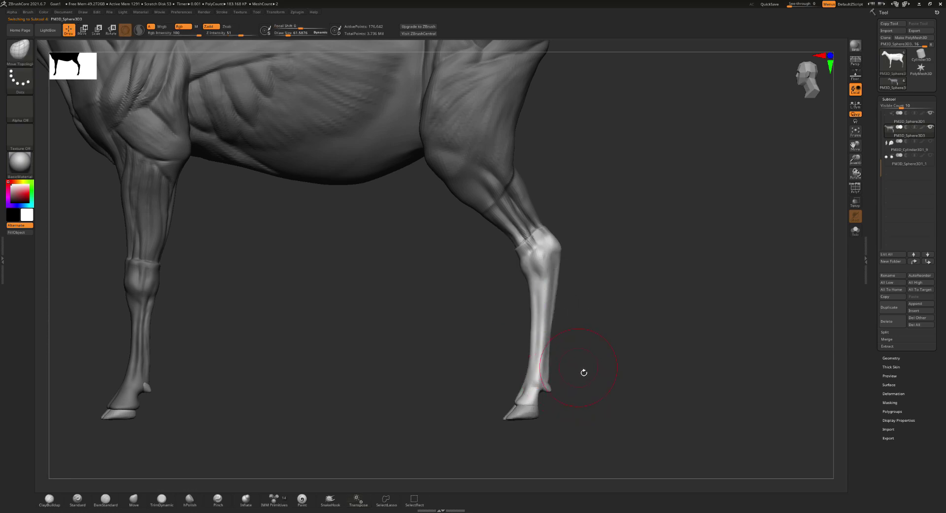
Step: Mask around the hoof, then shift the lower leg slightly left and tilt it clockwise
alt+click(522, 423)
ctrl+drag(577, 359, 528, 401)
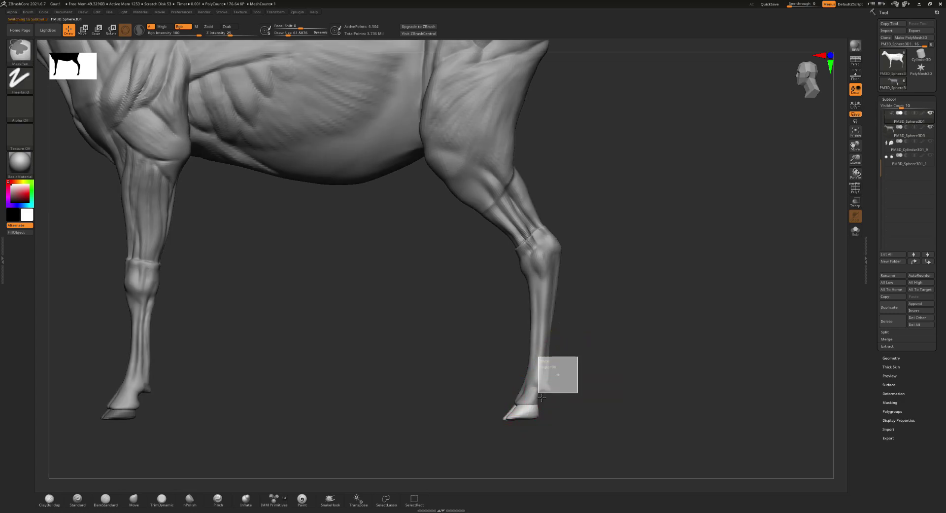
alt+click(550, 306)
key(w)
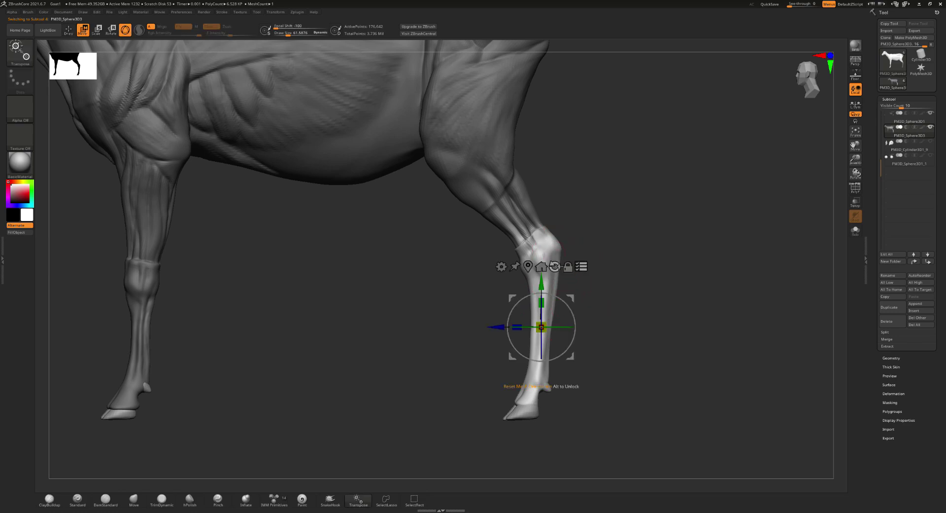
drag(569, 302, 568, 300)
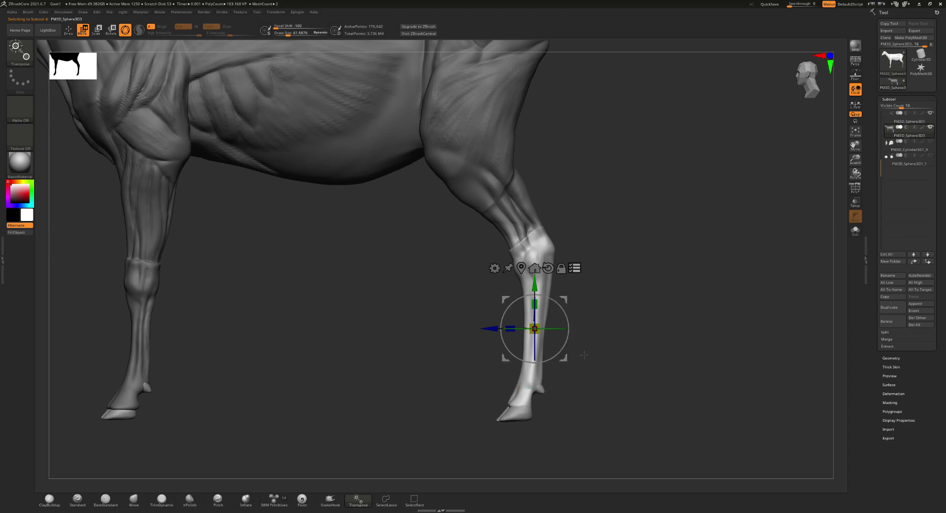
mouse_move(661, 319)
alt+mouse_down()
mouse_move(764, 383)
mouse_move(762, 374)
alt+mouse_up()
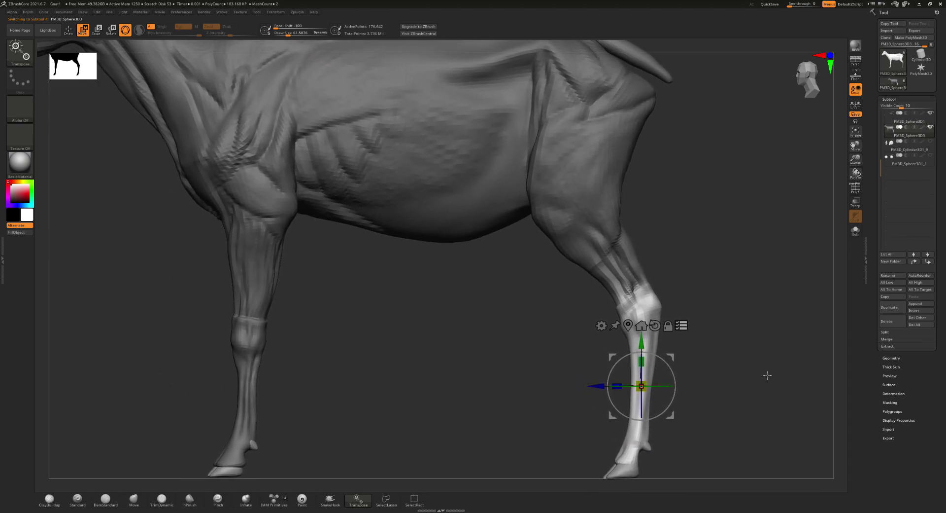
mouse_move(674, 371)
mouse_down()
mouse_move(679, 362)
mouse_move(664, 360)
mouse_up()
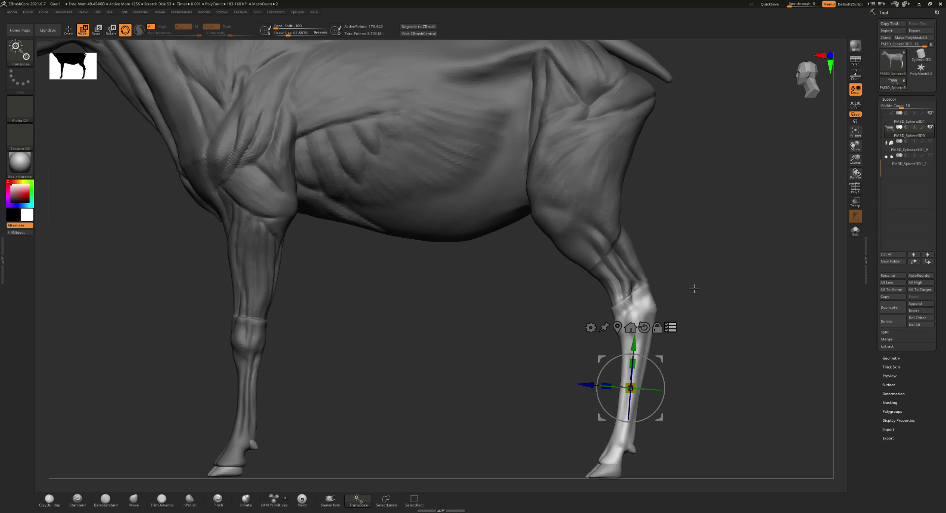
Step: Clear the mask, enlarge the brush to about 124 and push the gaskin and hock into shape
key(q)
ctrl+click(729, 306)
key(s)
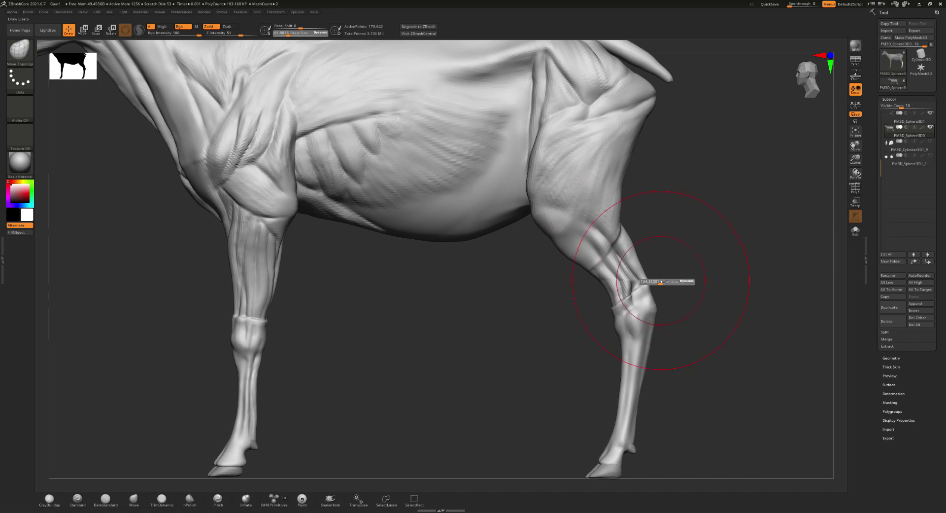
drag(661, 281, 675, 281)
key(b)
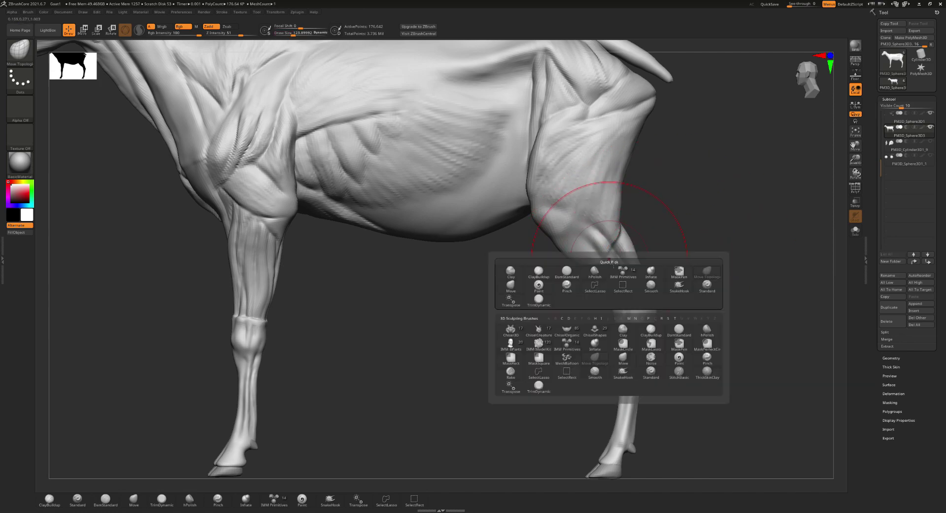
key(v)
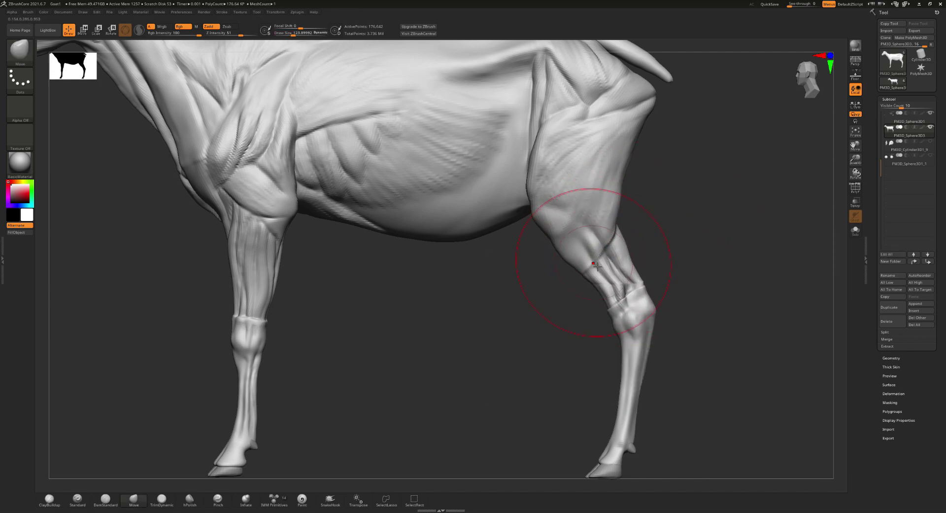
drag(584, 242, 593, 296)
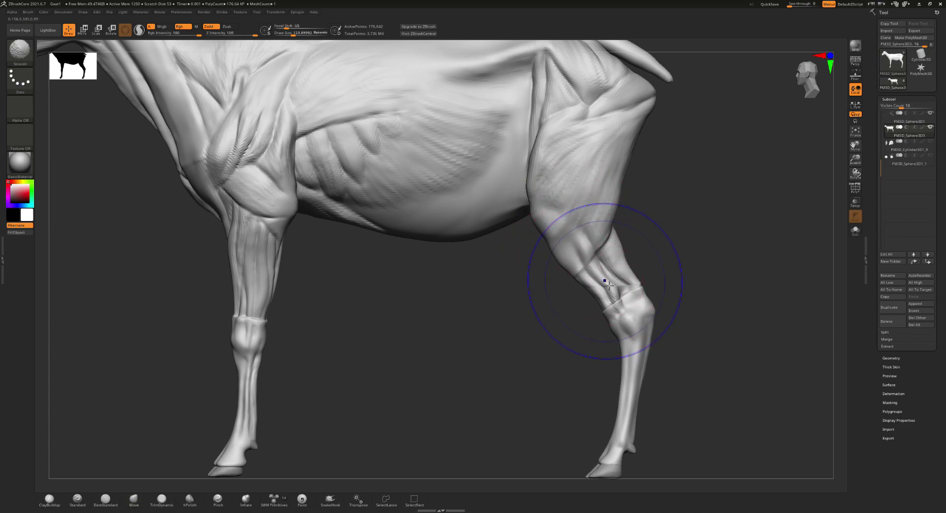
Step: At a lower subdivision level, shift the hock left and pull the knee down-left
key(shift+d)
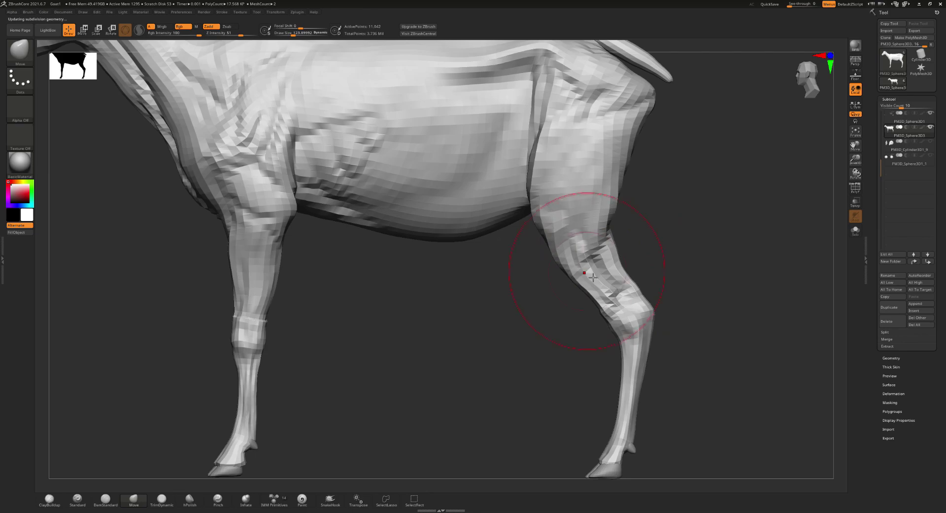
drag(628, 341, 625, 364)
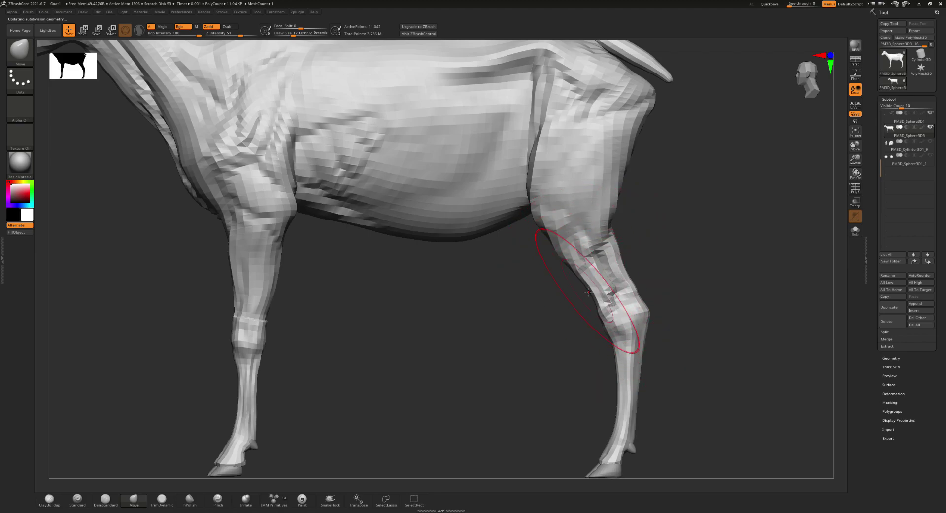
alt+right_drag(582, 289, 613, 339)
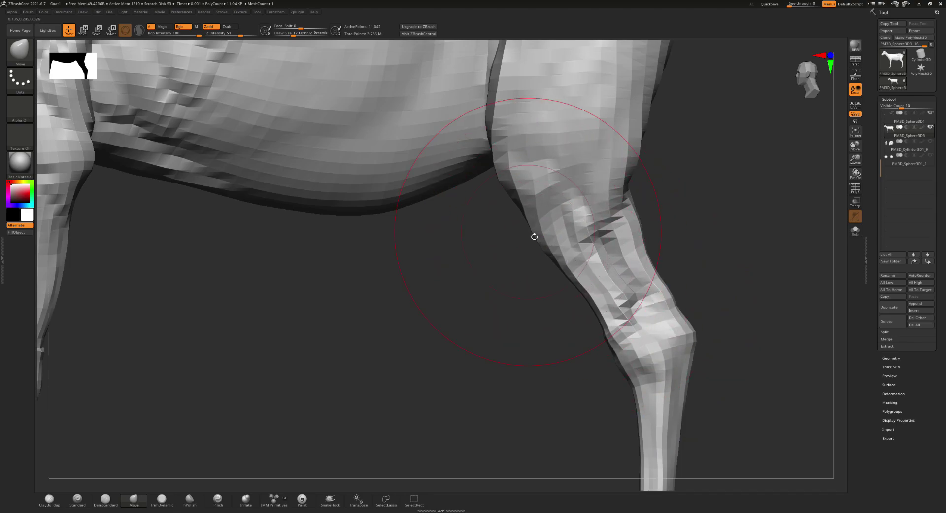
right_drag(571, 251, 551, 354)
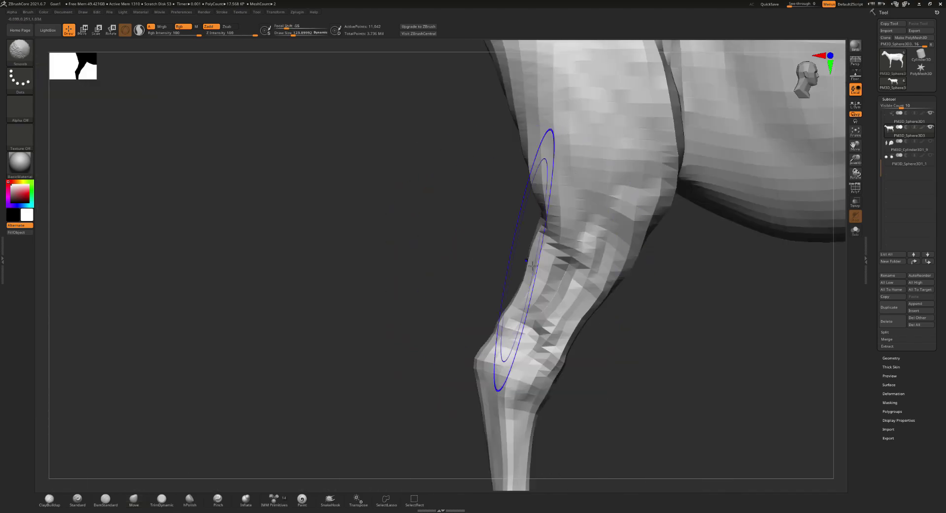
drag(551, 353, 541, 363)
drag(529, 323, 526, 324)
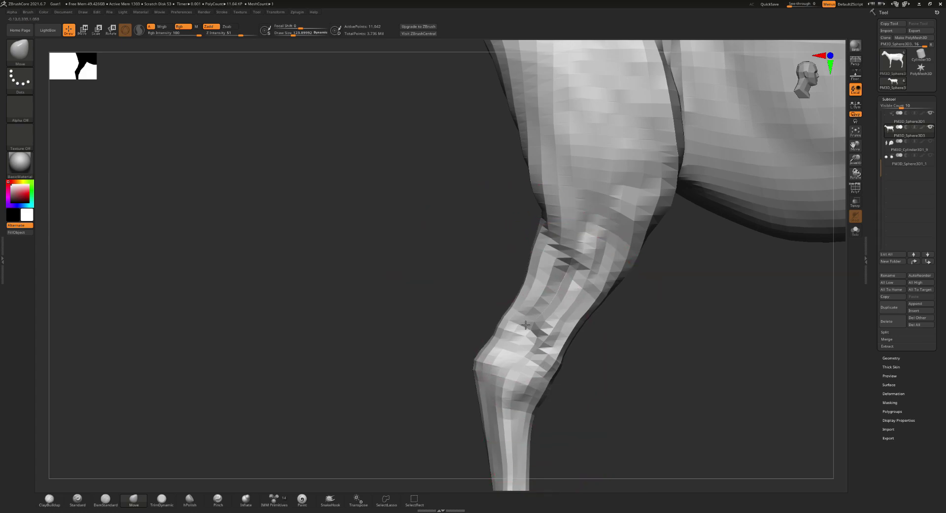
right_drag(525, 326, 621, 260)
key(f)
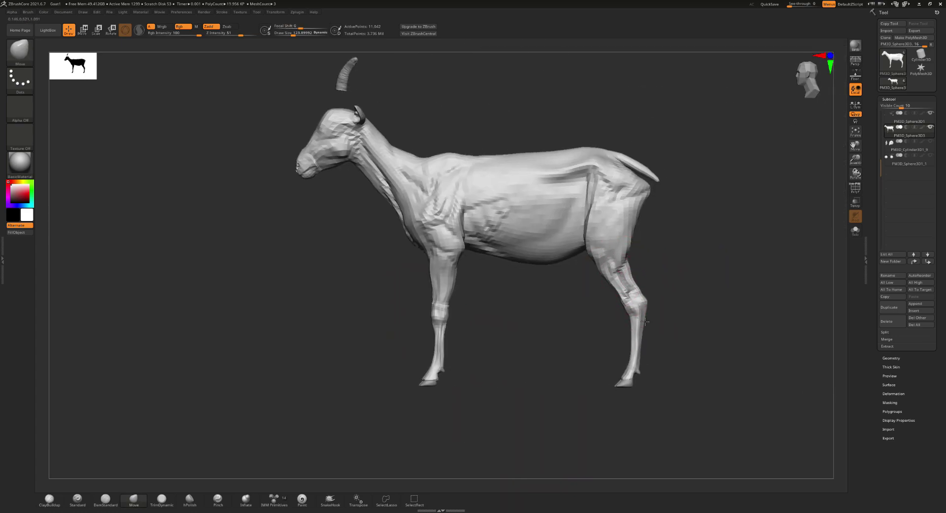
Step: Halve the brush size and make small adjustments to the lower hind leg's surface
scroll(670, 320, up, 3)
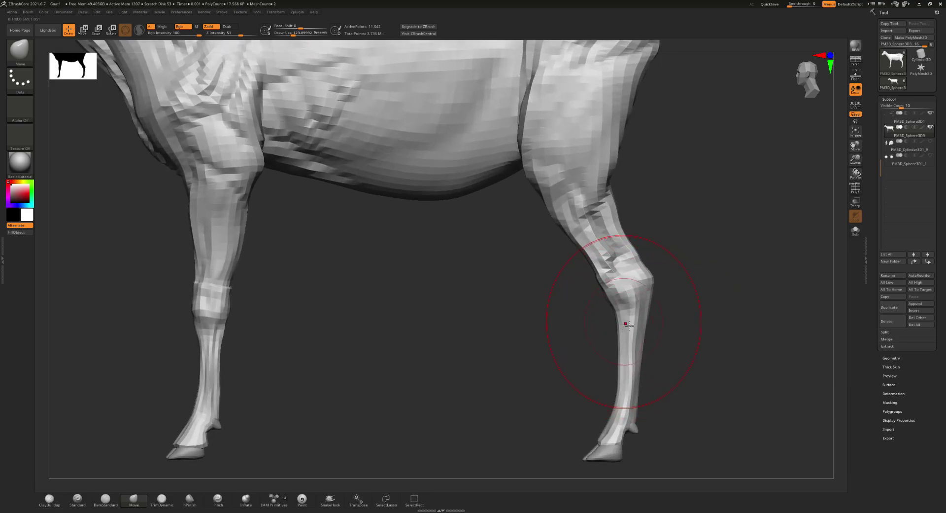
drag(629, 325, 630, 323)
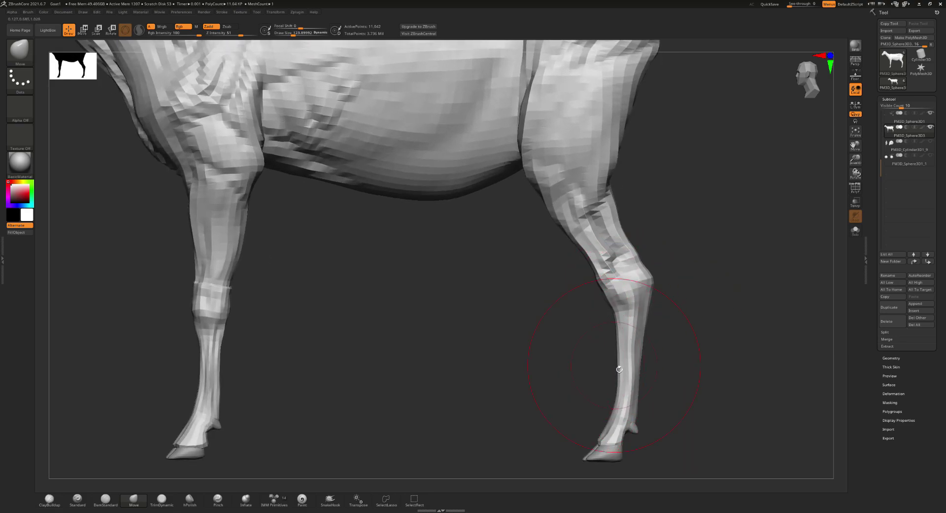
key(s)
drag(620, 368, 610, 361)
drag(612, 401, 622, 396)
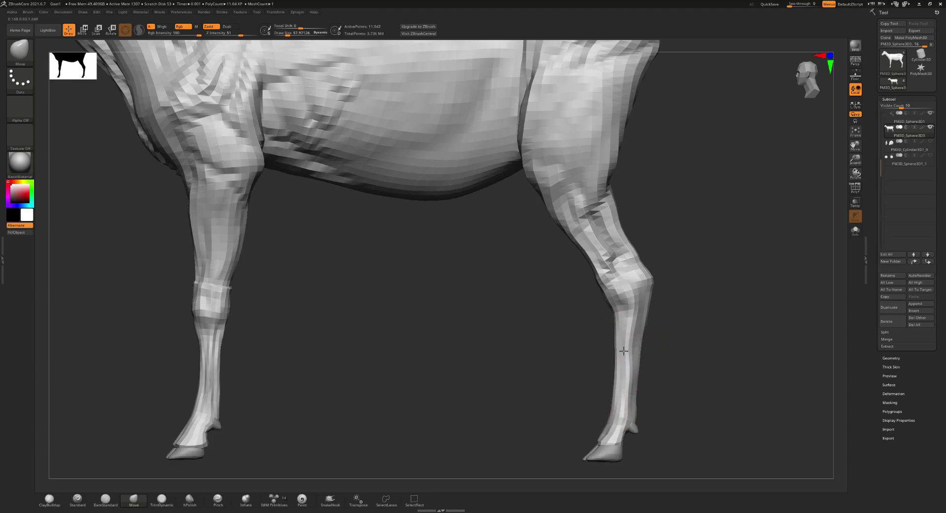
drag(623, 350, 626, 345)
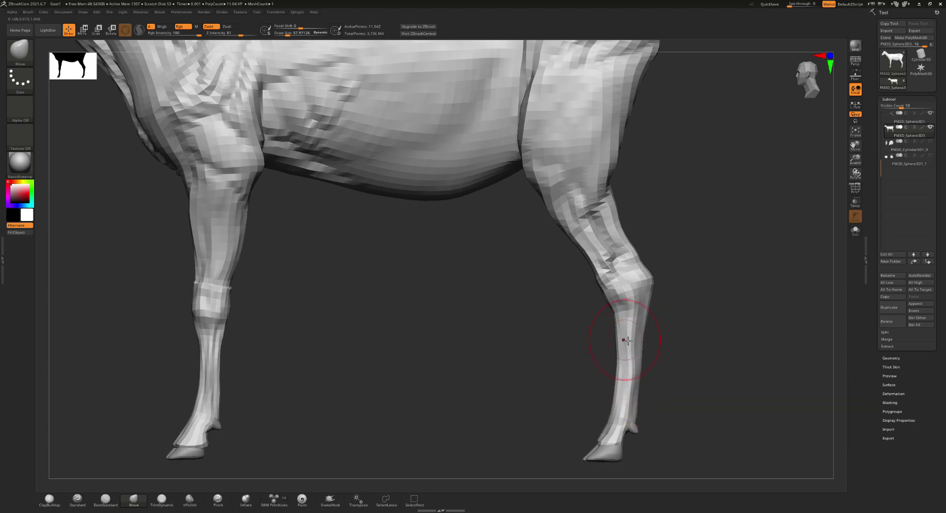
Step: Pull the front and back of the hind-leg knee, then reduce the brush to about 28
drag(595, 266, 612, 290)
key(bracketright)
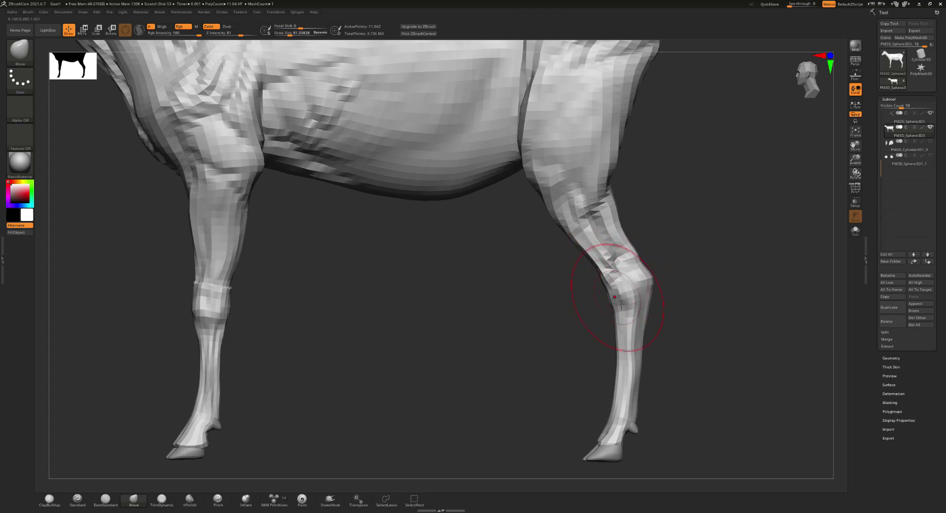
drag(615, 299, 618, 314)
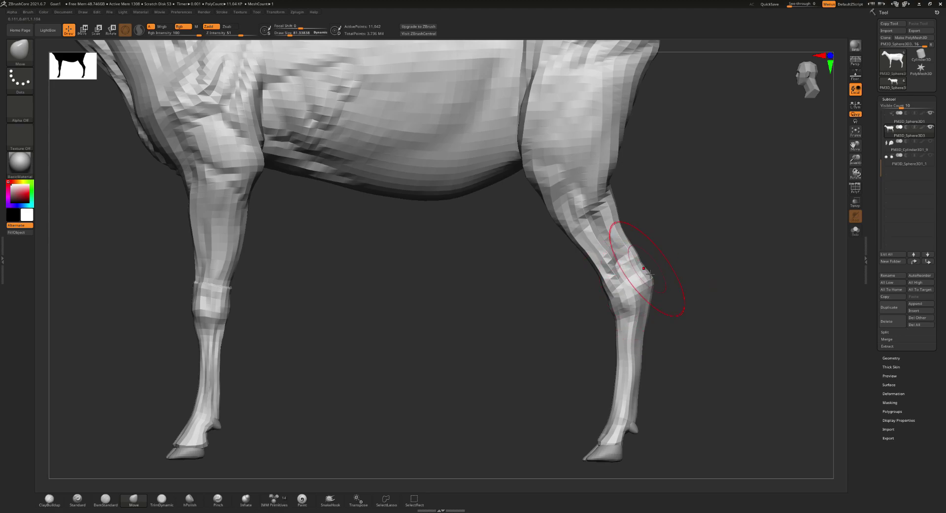
key(s)
drag(649, 256, 638, 257)
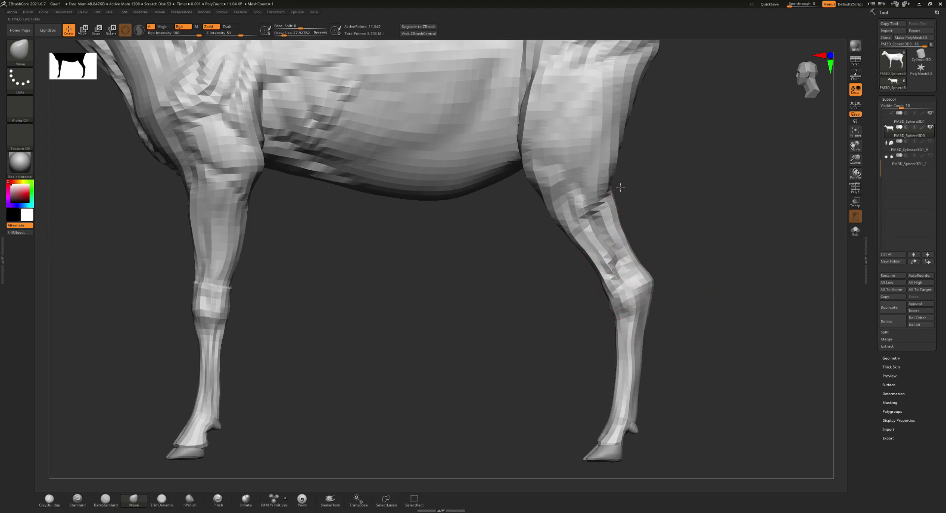
drag(626, 187, 614, 192)
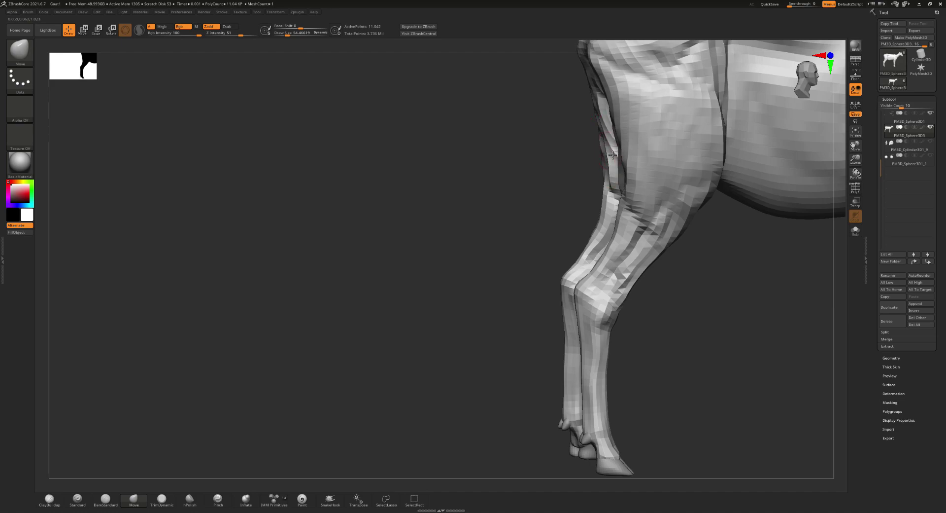
drag(613, 155, 611, 190)
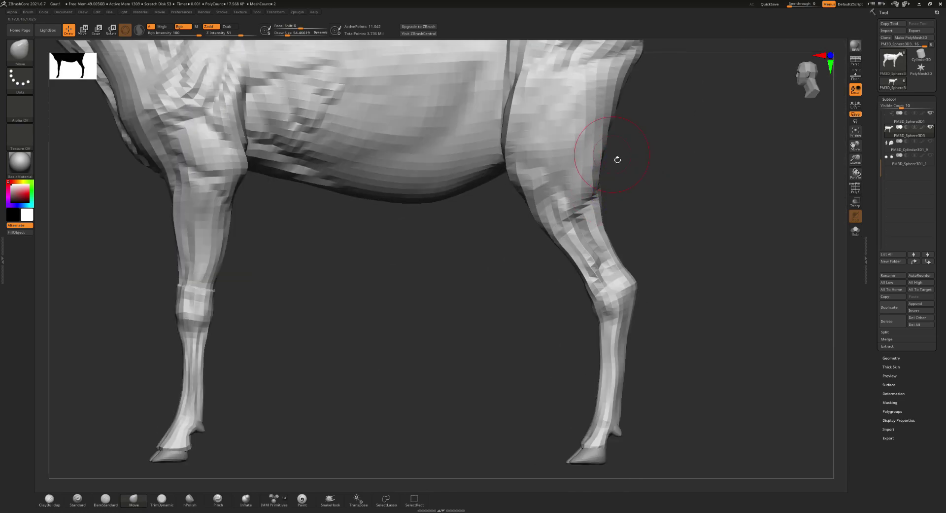
drag(617, 160, 636, 220)
key(s)
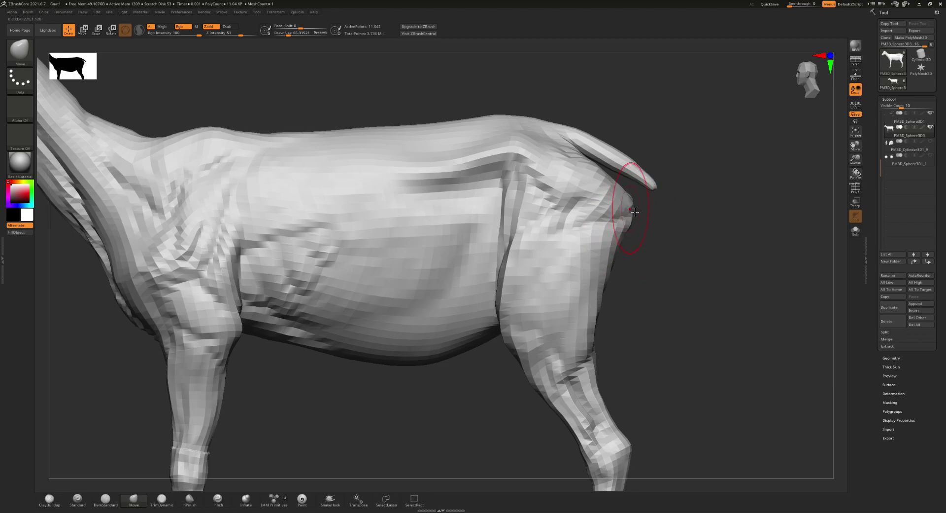
Step: Unhide the ear and PM3D_Sphere3D1_1 pieces in the Subtool list
drag(634, 211, 485, 231)
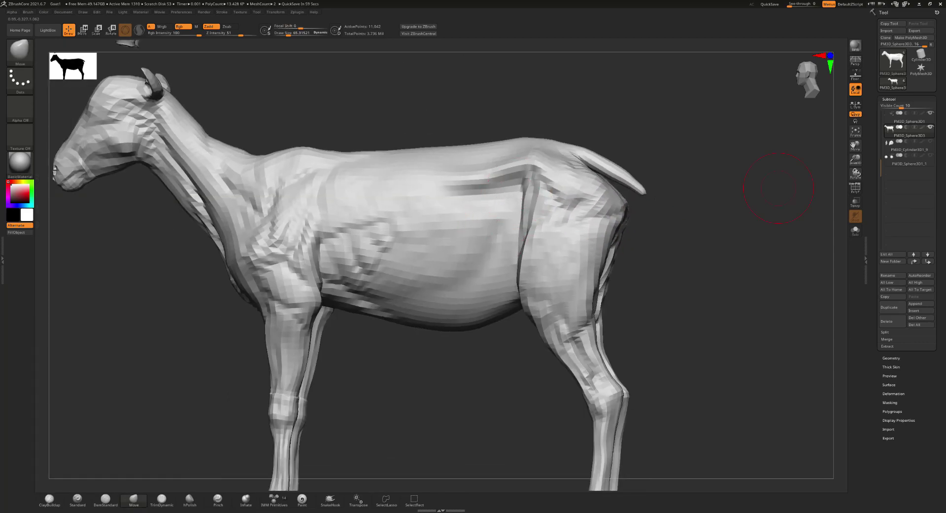
alt+drag(616, 146, 650, 164)
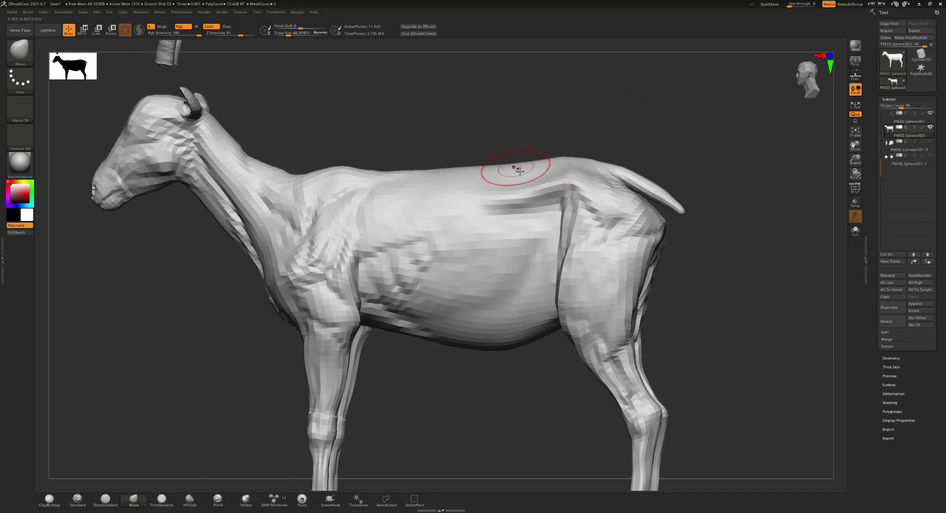
key(f)
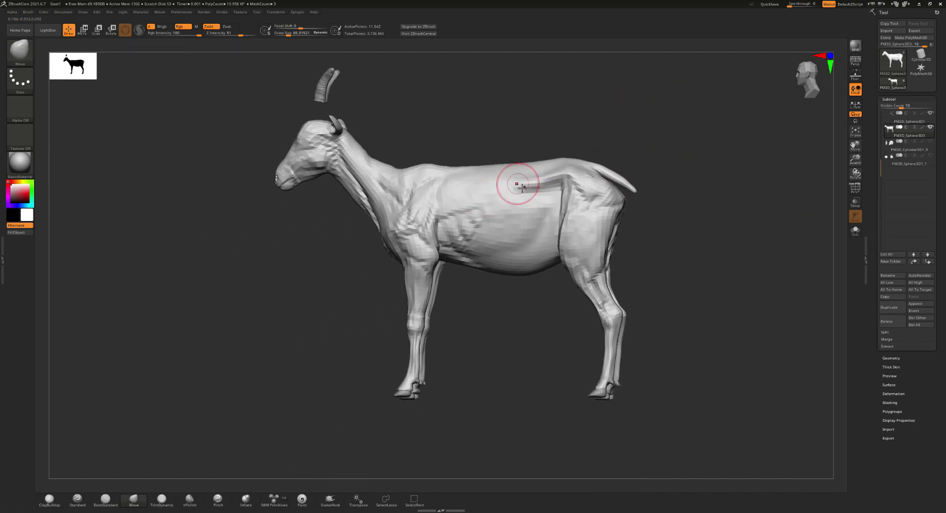
mouse_move(517, 187)
right_down()
mouse_move(572, 179)
mouse_move(605, 188)
right_up()
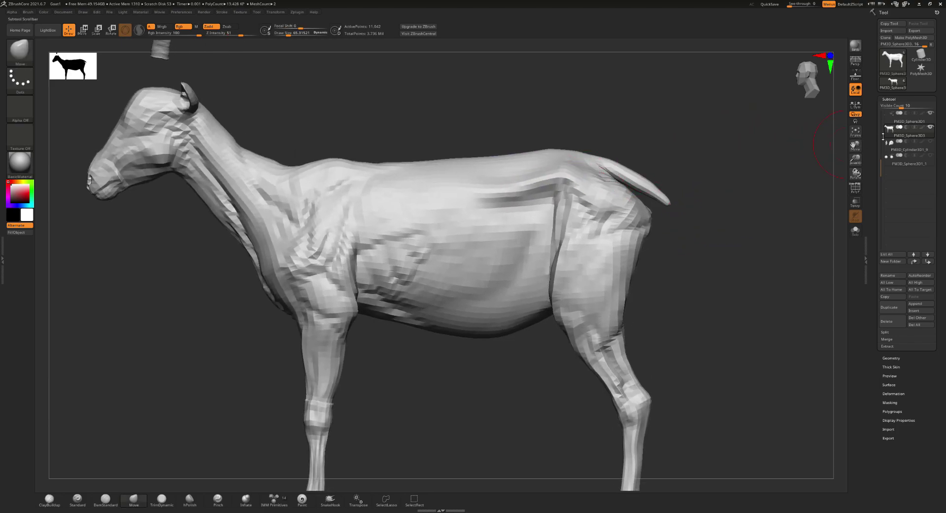
key(ctrl)
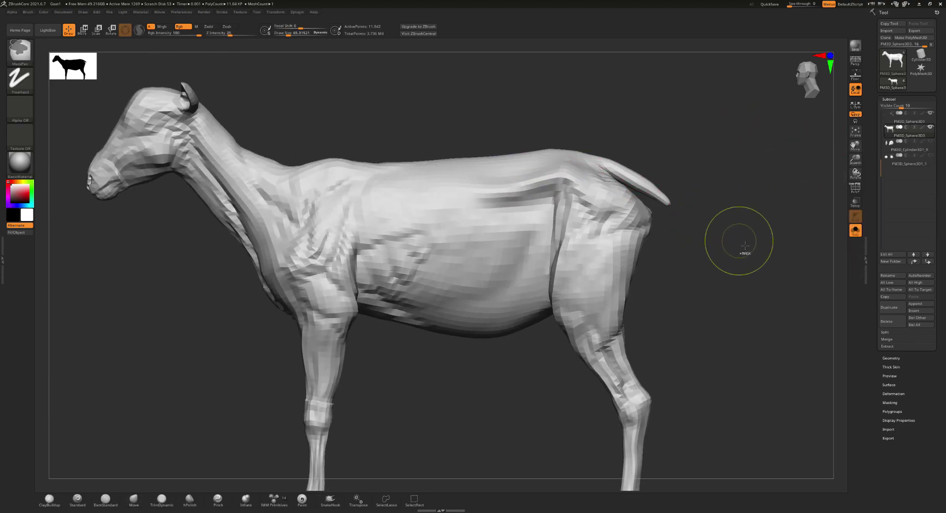
click(890, 167)
click(931, 142)
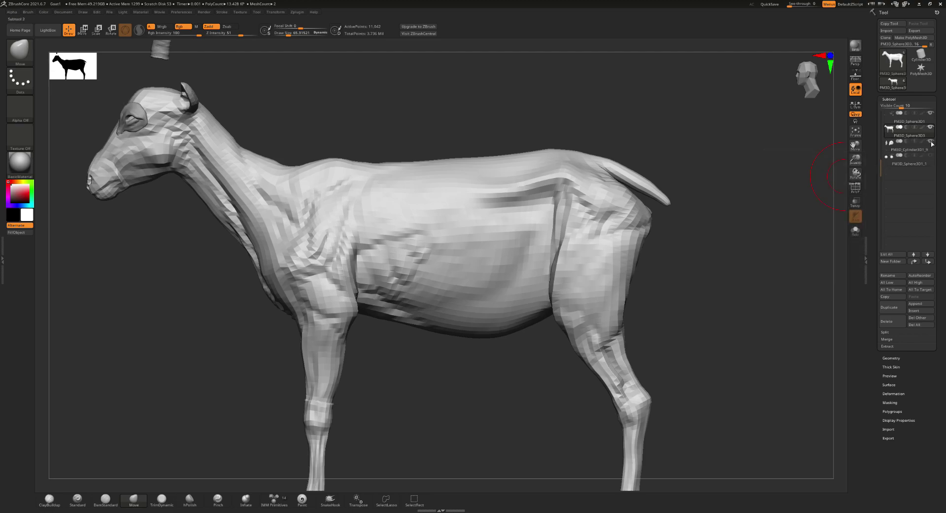
click(931, 155)
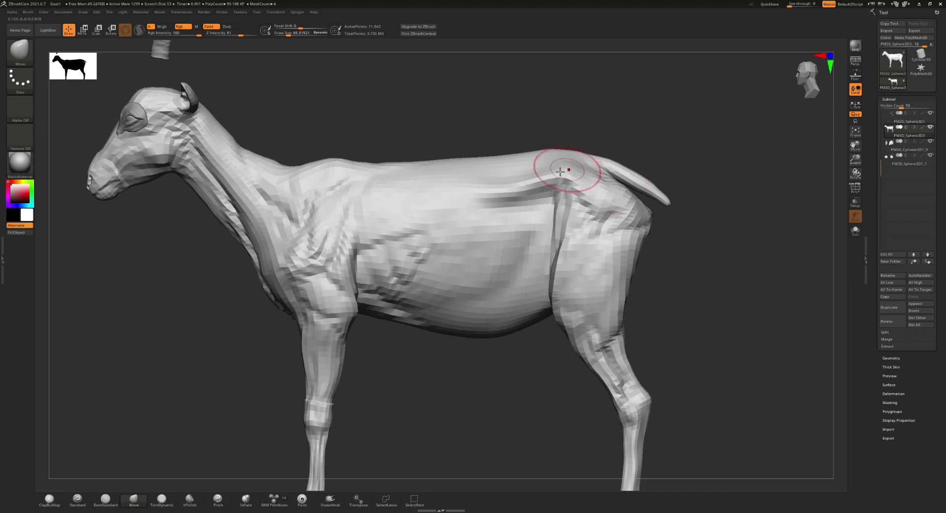
Step: Enlarge the brush to about 140, smooth the withers and raise the back near the loin
key(s)
drag(518, 161, 536, 162)
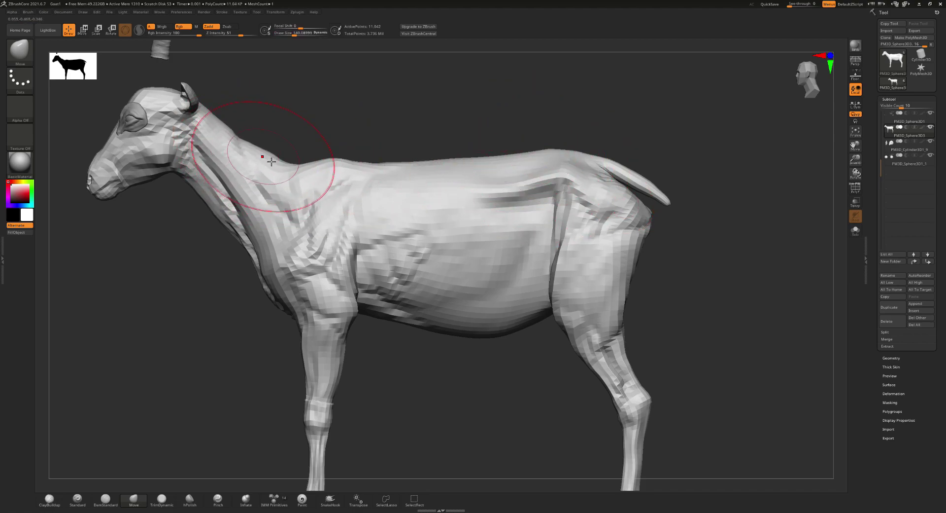
shift+drag(270, 164, 418, 183)
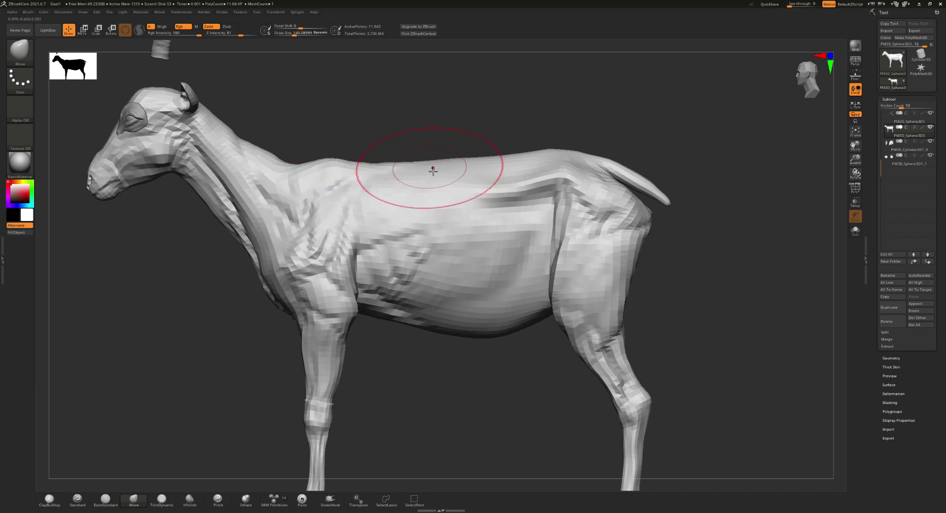
mouse_move(481, 158)
mouse_down()
mouse_move(510, 170)
mouse_move(616, 172)
mouse_move(659, 207)
mouse_move(527, 166)
mouse_up()
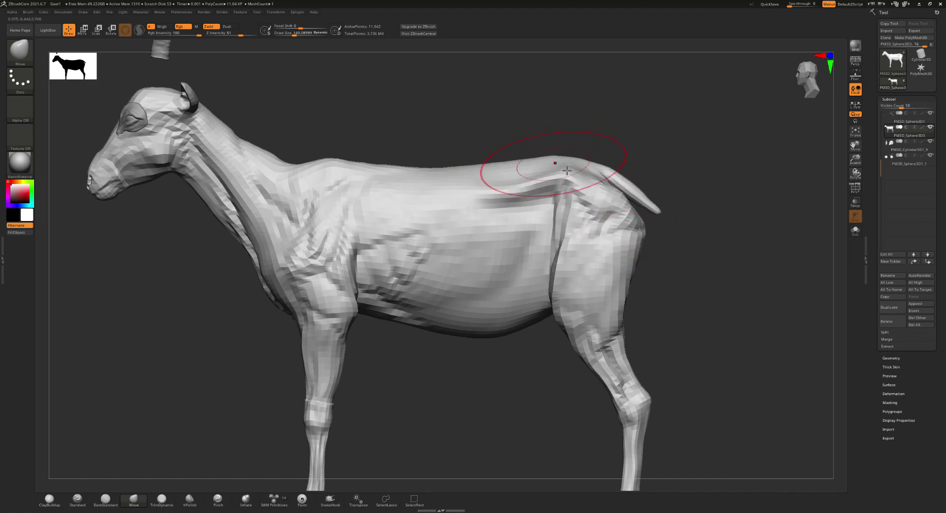
Step: Pull the tip of the goat's muzzle slightly forward
mouse_move(509, 224)
right_down()
mouse_move(519, 217)
mouse_move(473, 261)
right_up()
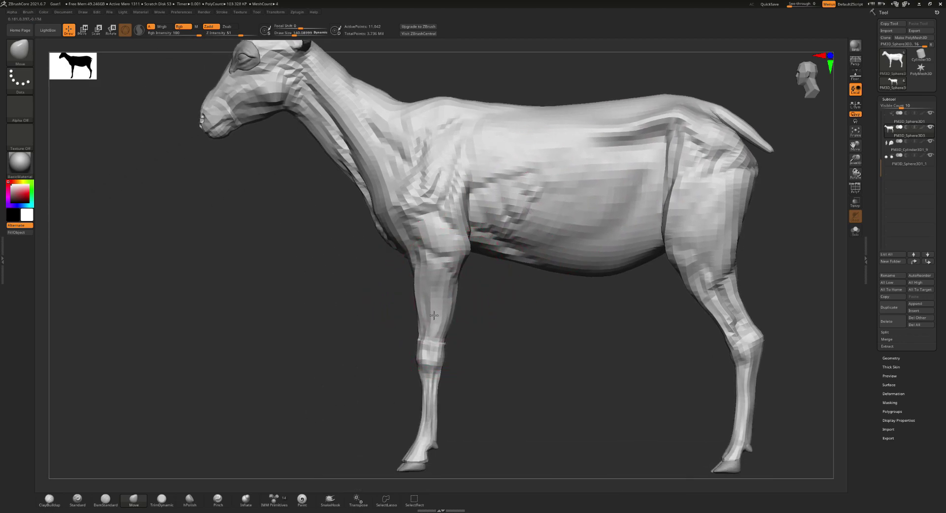
right_drag(352, 209, 407, 296)
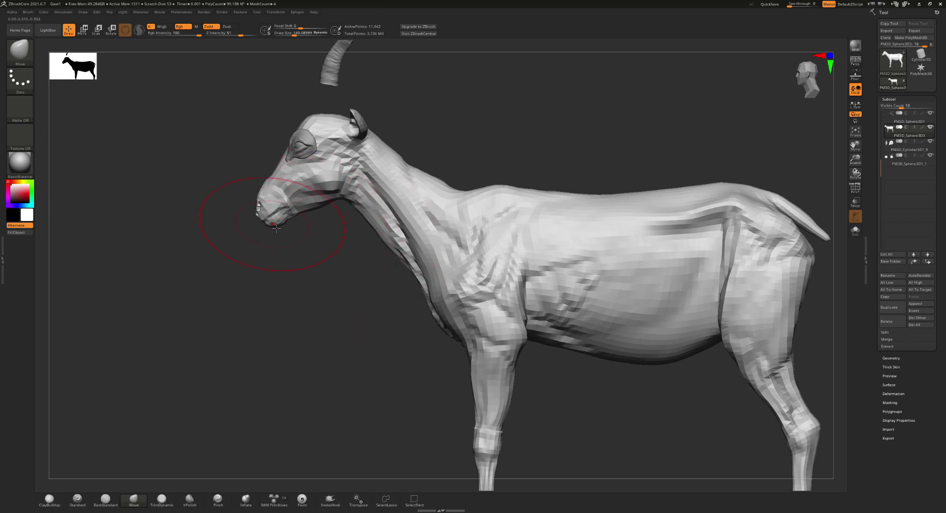
drag(265, 227, 261, 226)
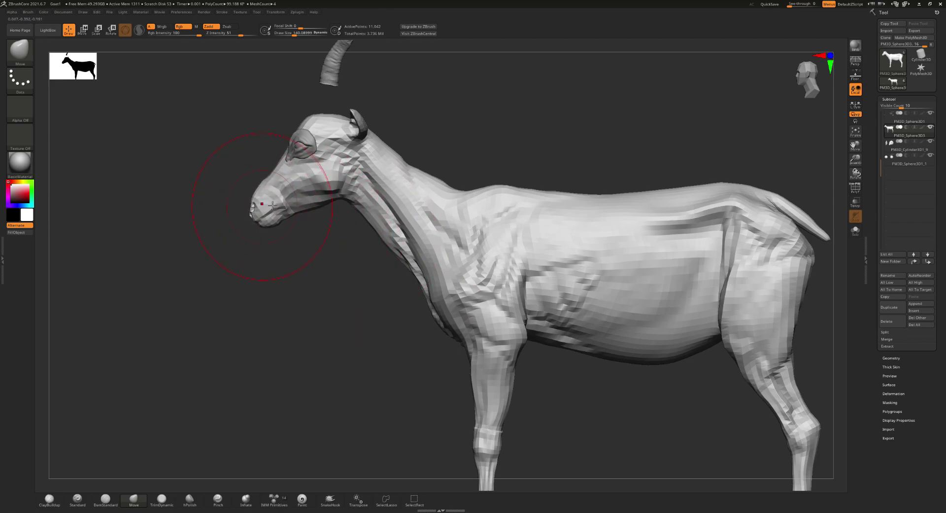
right_drag(272, 204, 232, 288)
Step: Select the horn and lower it onto the goat's head with a world-aligned Transpose gizmo
alt+click(294, 155)
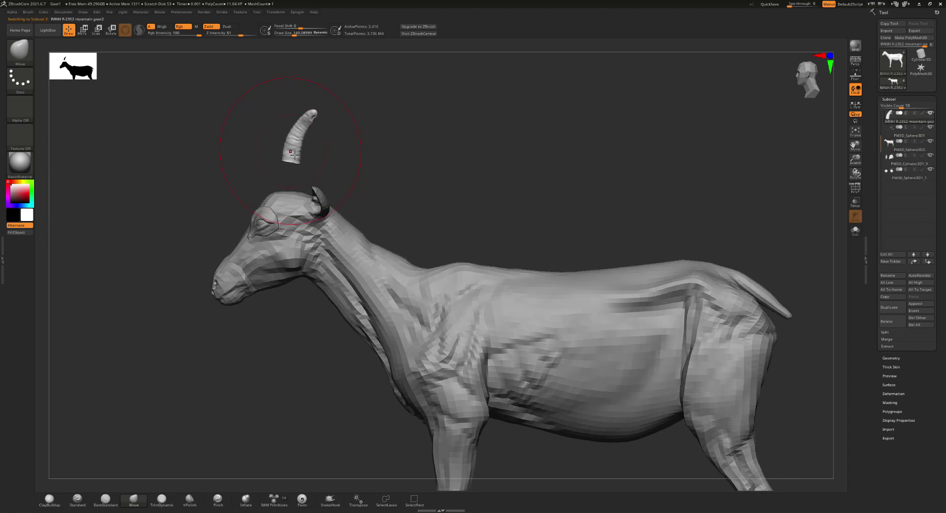
key(w)
click(294, 148)
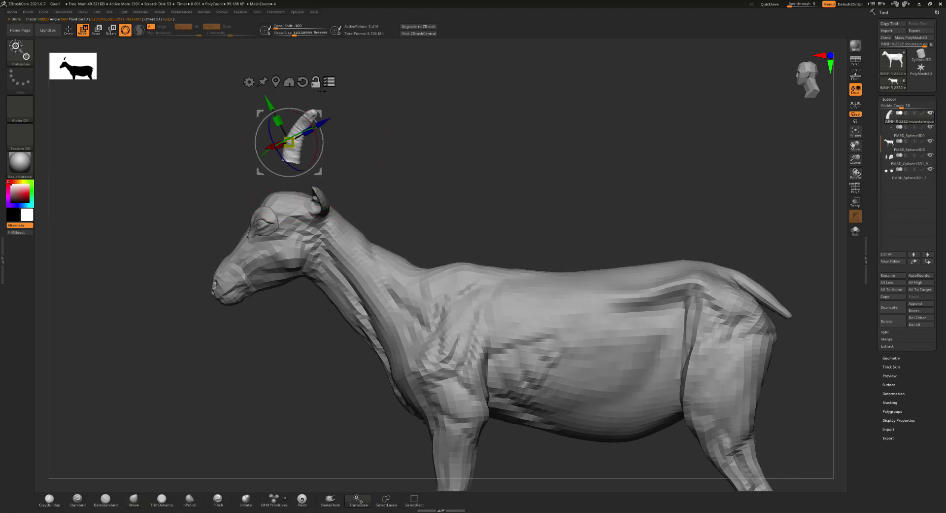
click(305, 84)
drag(300, 101, 302, 130)
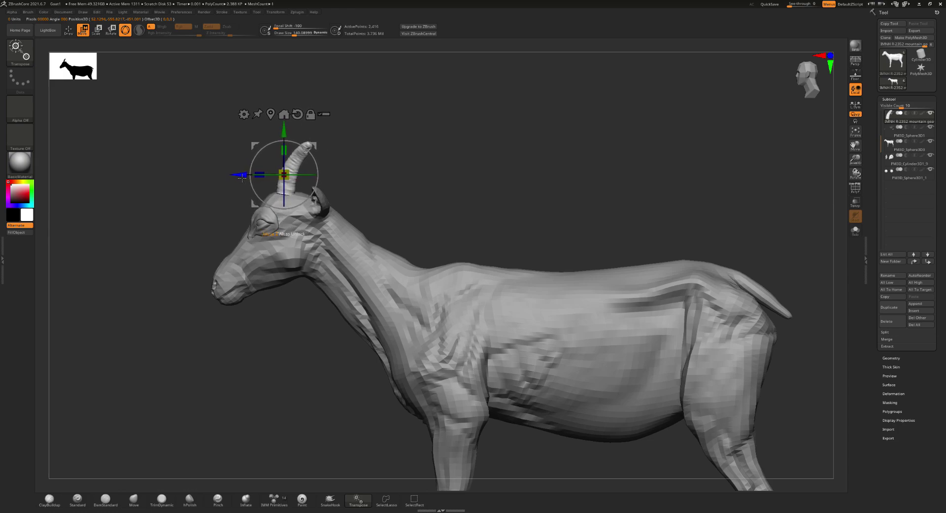
key(q)
mouse_move(386, 177)
mouse_down()
mouse_move(324, 230)
mouse_move(316, 211)
mouse_move(335, 232)
mouse_move(324, 205)
mouse_up()
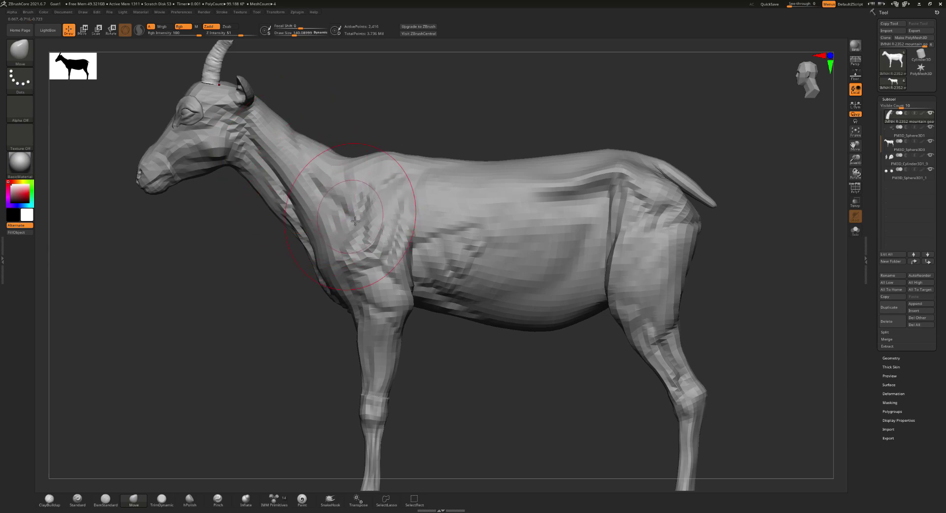
Step: Make the goat body PM3D_Sphere3D3 active and reduce the Move brush to about 45
mouse_move(448, 246)
alt+mouse_down()
mouse_move(350, 174)
mouse_move(412, 222)
alt+mouse_up()
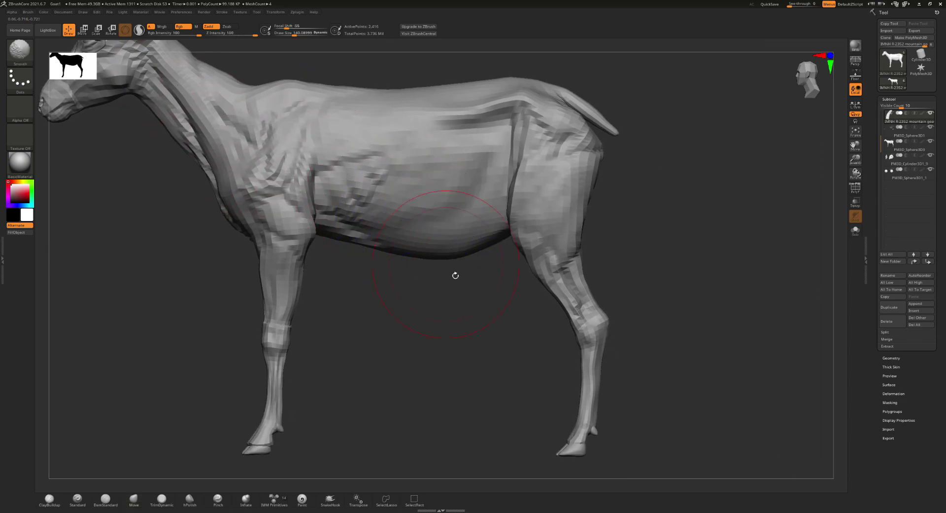
alt+click(584, 374)
key(s)
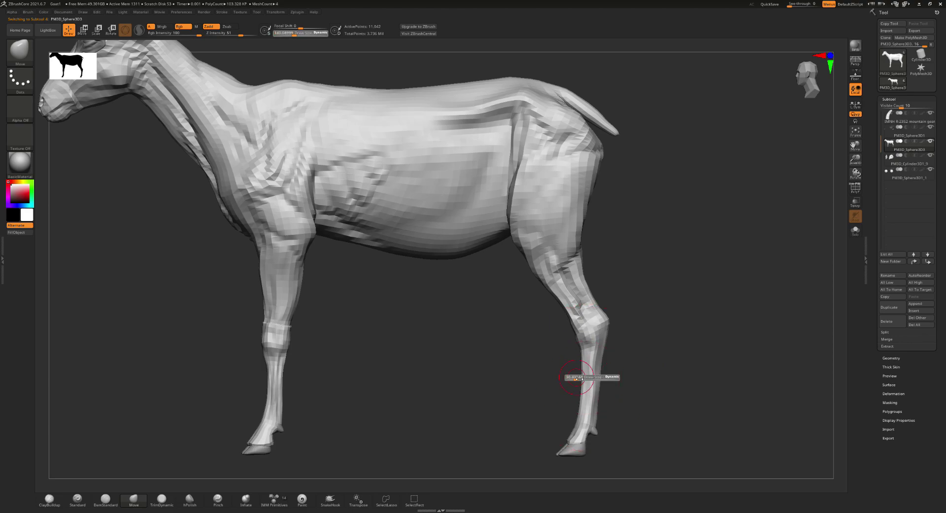
drag(585, 378, 601, 377)
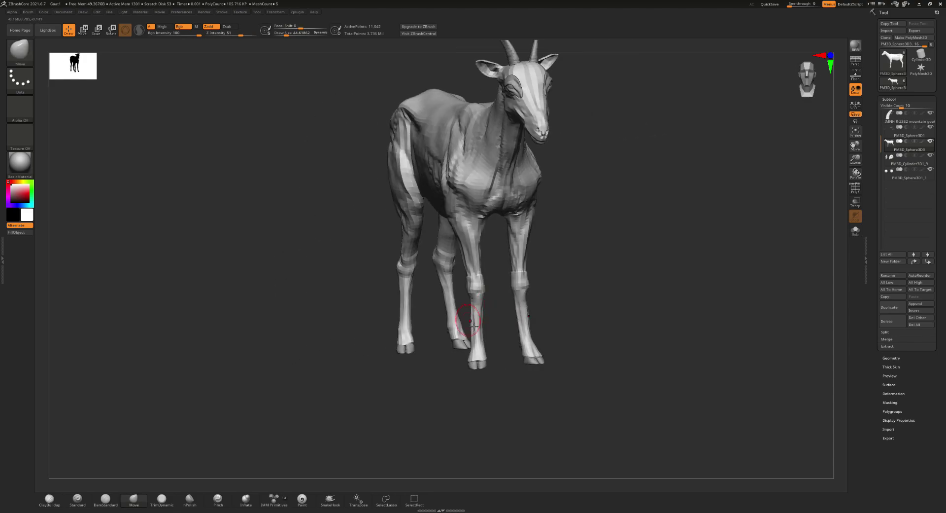
key(space)
Step: Raise the brush Focal Shift to 52 and push in the front shin edge to slim it
drag(475, 321, 489, 326)
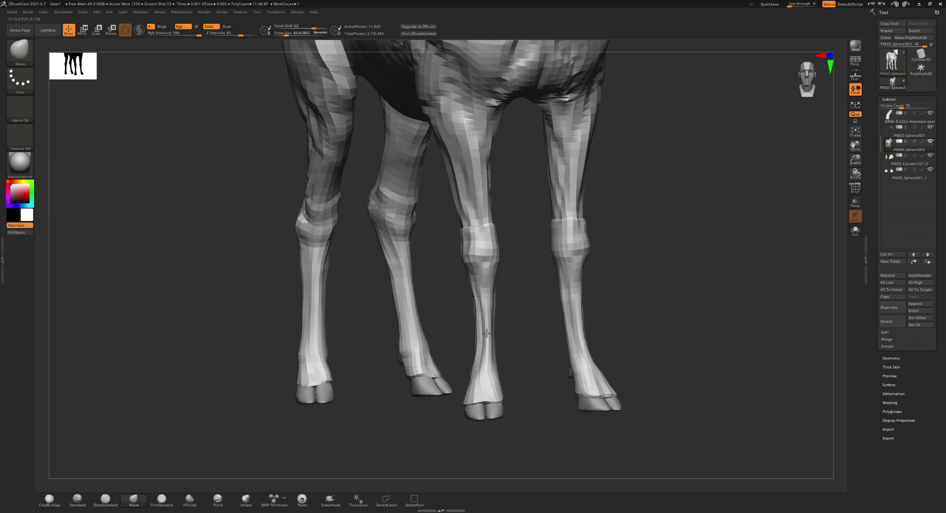
drag(530, 250, 527, 278)
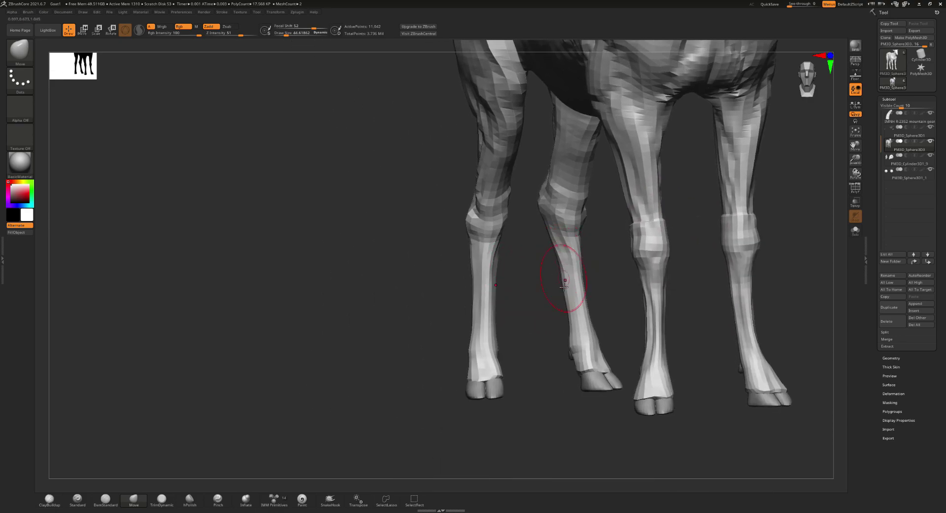
drag(564, 286, 520, 292)
drag(496, 242, 482, 248)
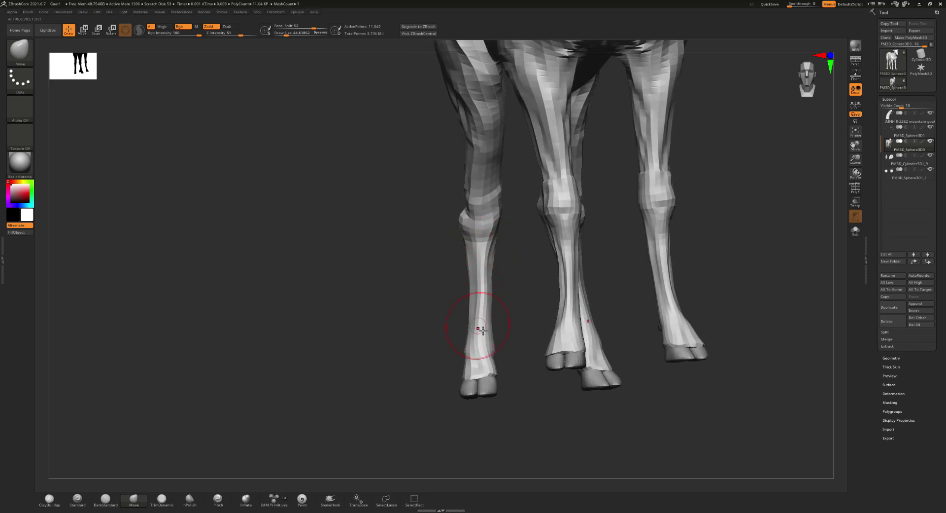
drag(492, 285, 489, 291)
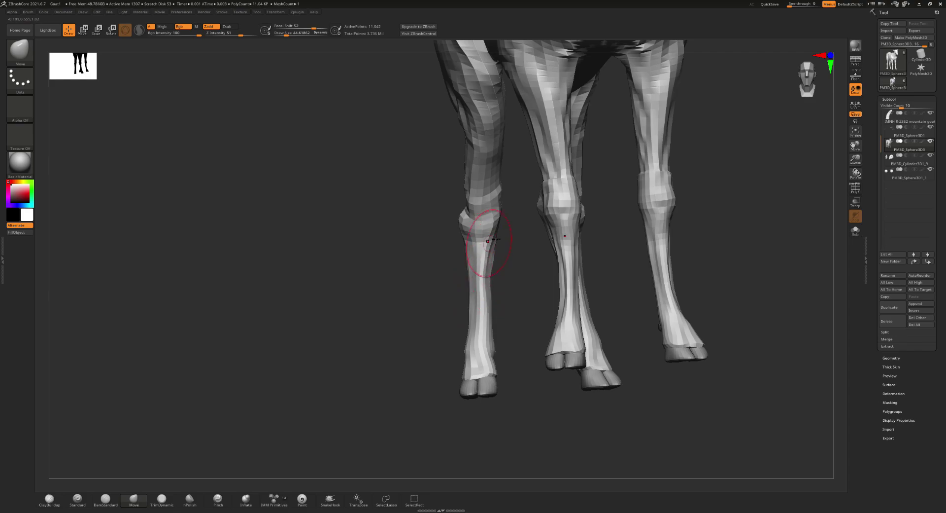
mouse_move(495, 239)
mouse_down()
mouse_move(542, 189)
mouse_move(539, 294)
mouse_move(549, 293)
mouse_up()
key(s)
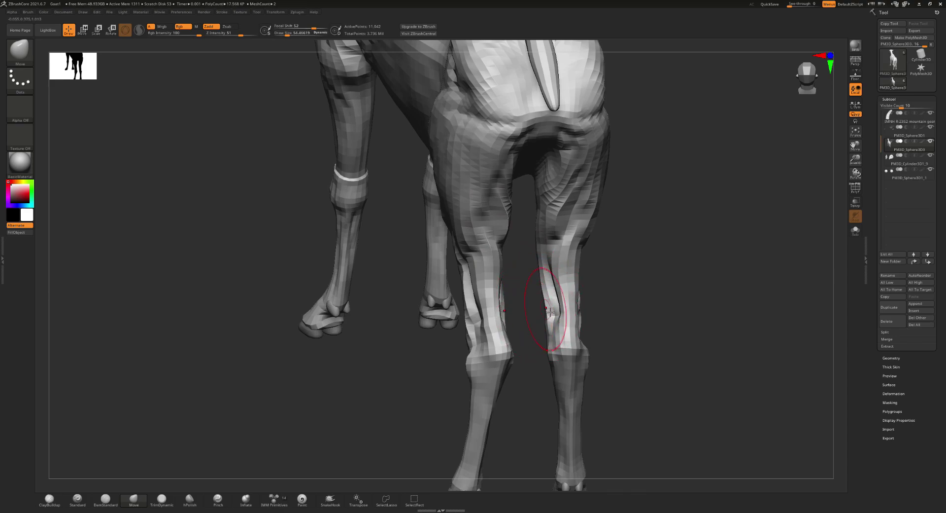
Step: Switch to Move Topological and reshape both hind knees symmetrically from behind
key(b)
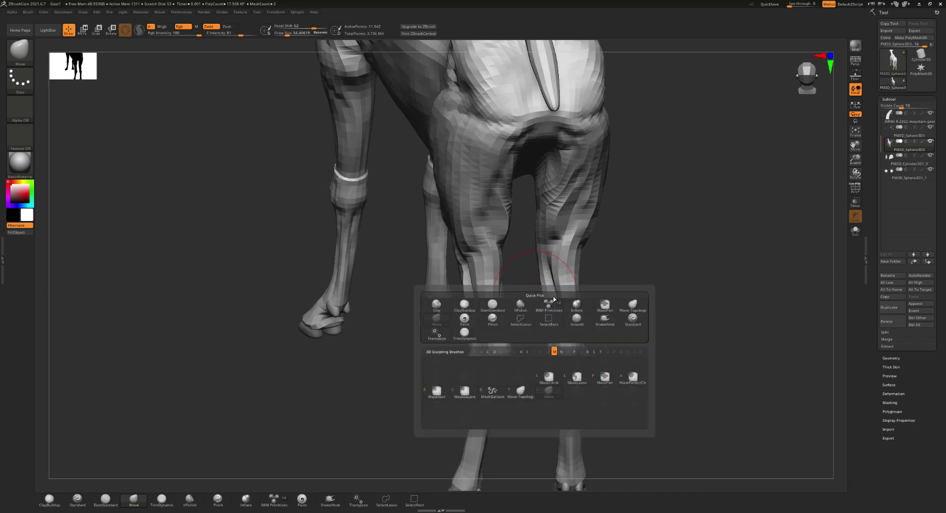
key(m)
key(t)
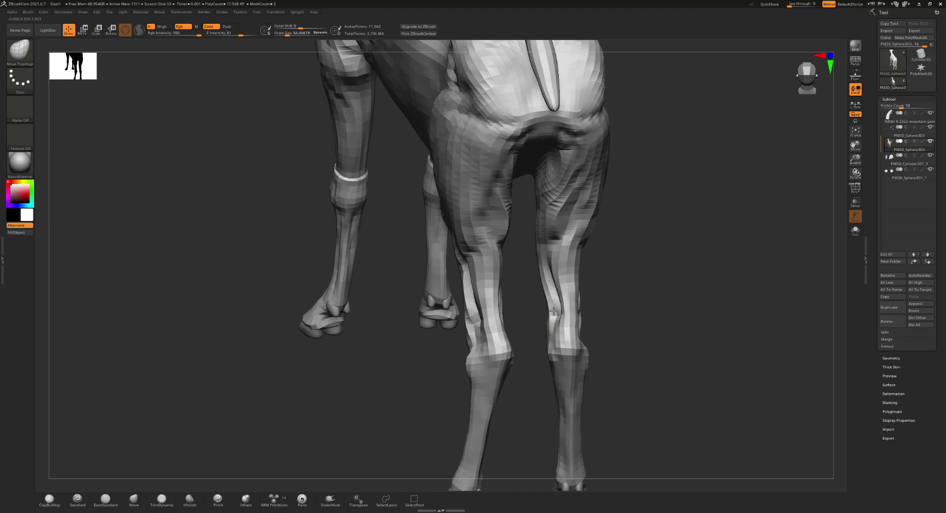
drag(547, 307, 560, 307)
right_drag(560, 308, 560, 317)
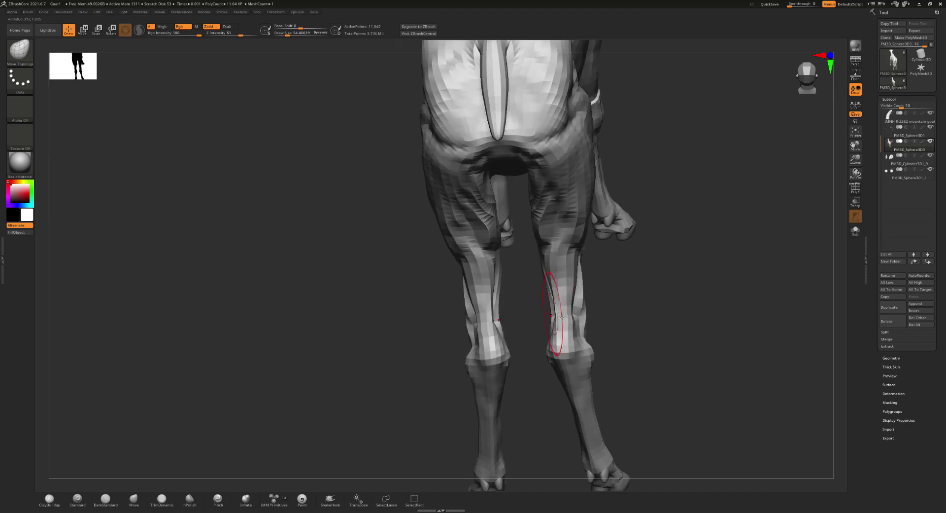
drag(562, 316, 583, 316)
right_drag(583, 316, 563, 330)
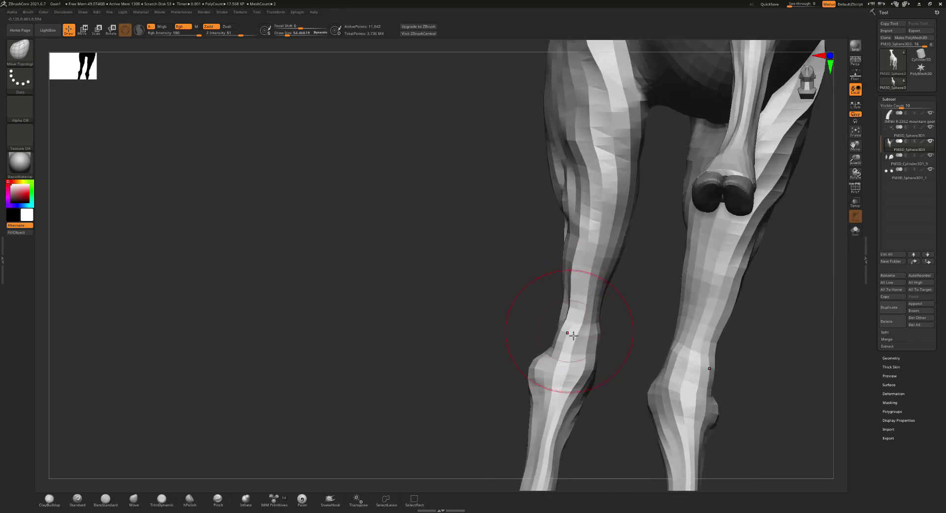
Step: Reshape the hind shins and lower hind legs symmetrically, checking rear and front views
mouse_move(560, 338)
mouse_down()
mouse_move(599, 298)
mouse_move(580, 274)
mouse_up()
right_drag(580, 274, 557, 361)
drag(556, 360, 556, 359)
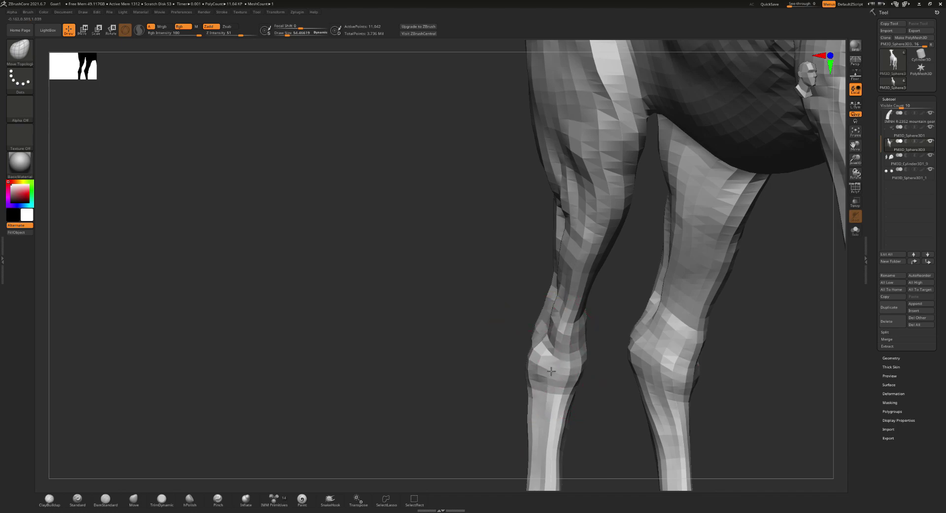
mouse_move(556, 358)
right_down()
mouse_move(569, 356)
mouse_move(593, 316)
right_up()
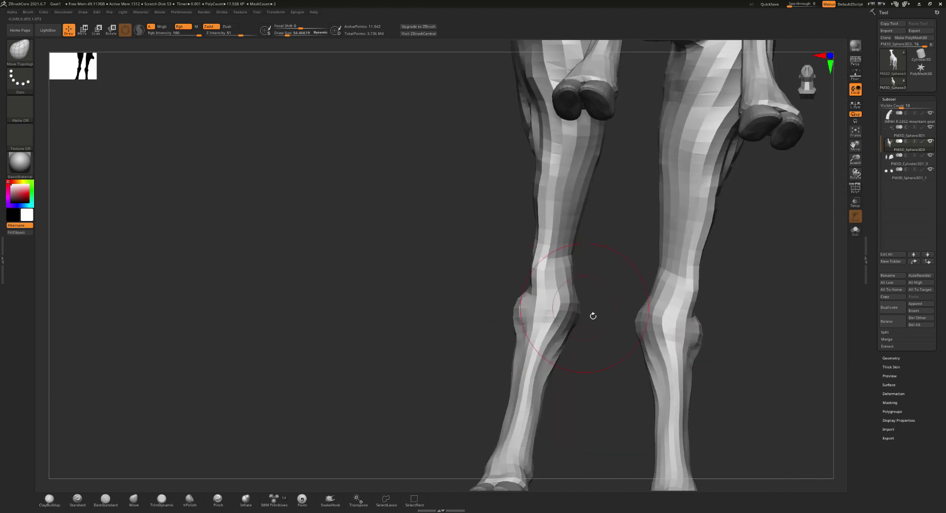
mouse_move(585, 321)
mouse_down()
mouse_move(570, 317)
mouse_move(532, 368)
mouse_up()
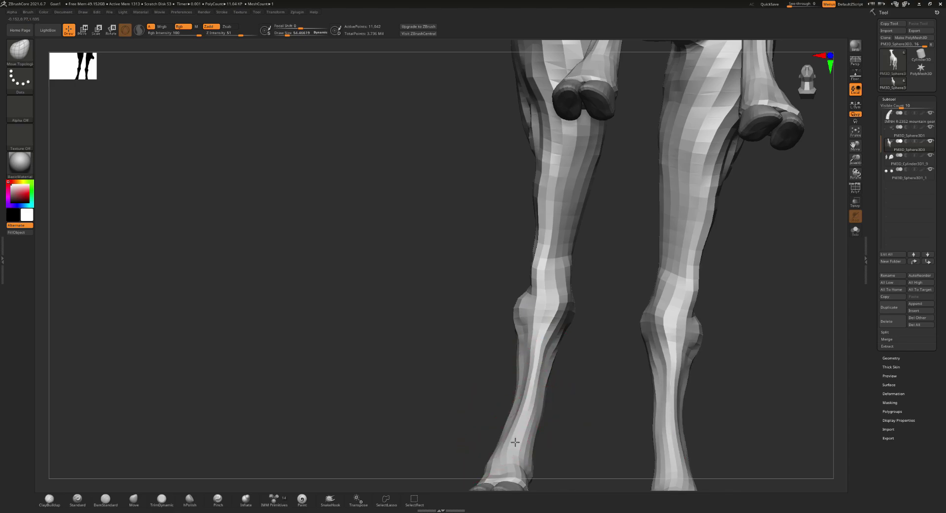
right_drag(515, 442, 534, 411)
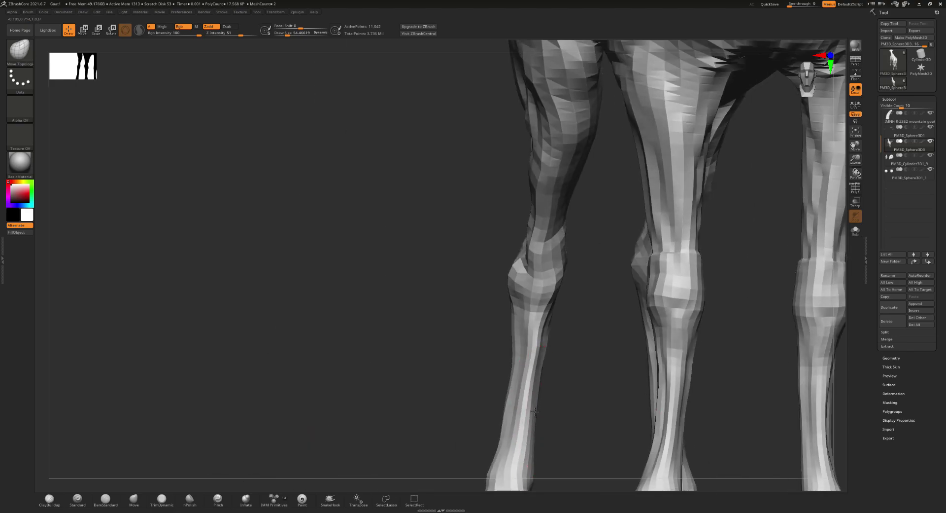
mouse_move(543, 355)
right_down()
mouse_move(516, 352)
mouse_move(537, 256)
right_up()
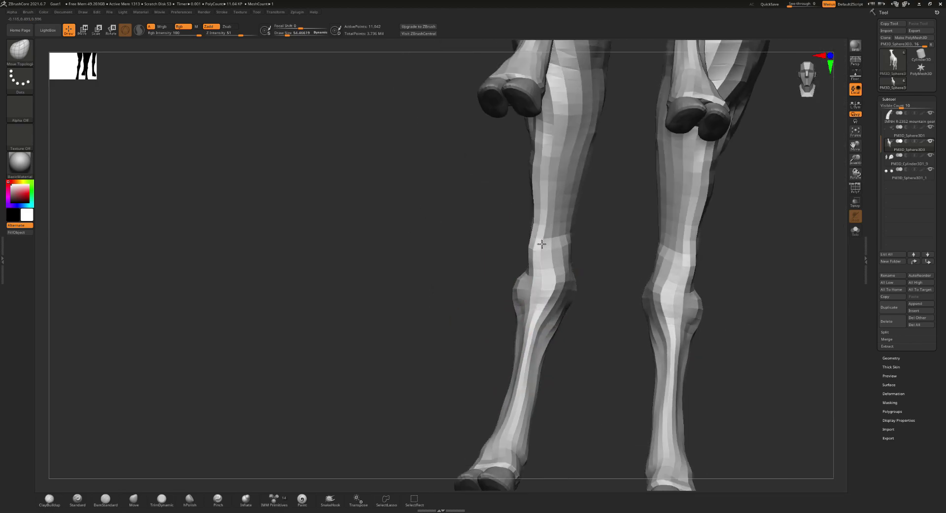
Step: Shrink the brush Draw Size to 38.6, then to 27.9
key(s)
drag(542, 244, 537, 243)
key(s)
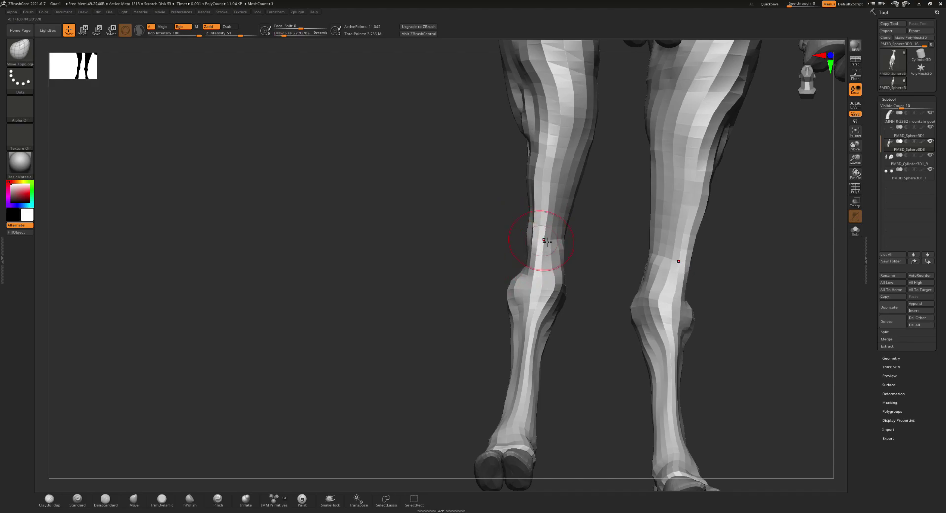
mouse_move(545, 182)
right_down()
mouse_move(579, 260)
mouse_move(555, 358)
right_up()
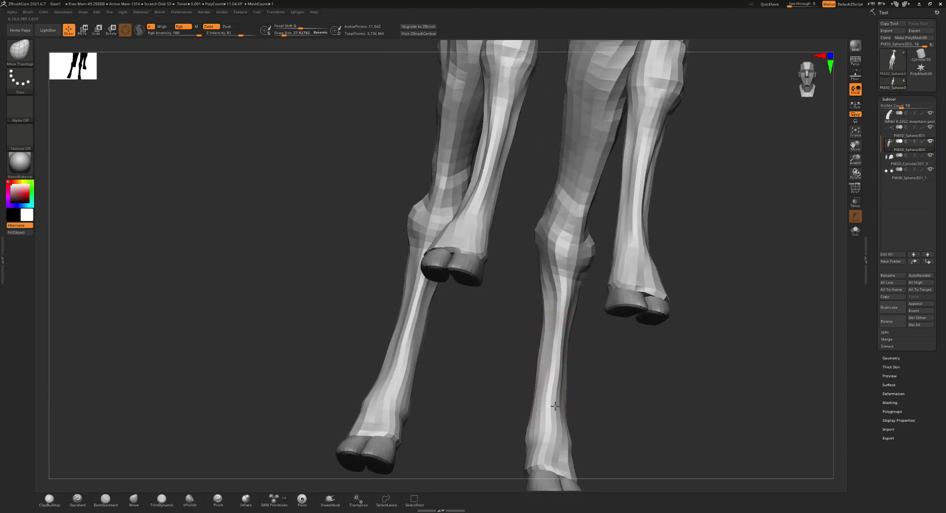
mouse_move(555, 405)
right_down()
mouse_move(569, 280)
mouse_move(463, 269)
mouse_move(697, 197)
mouse_move(558, 280)
right_up()
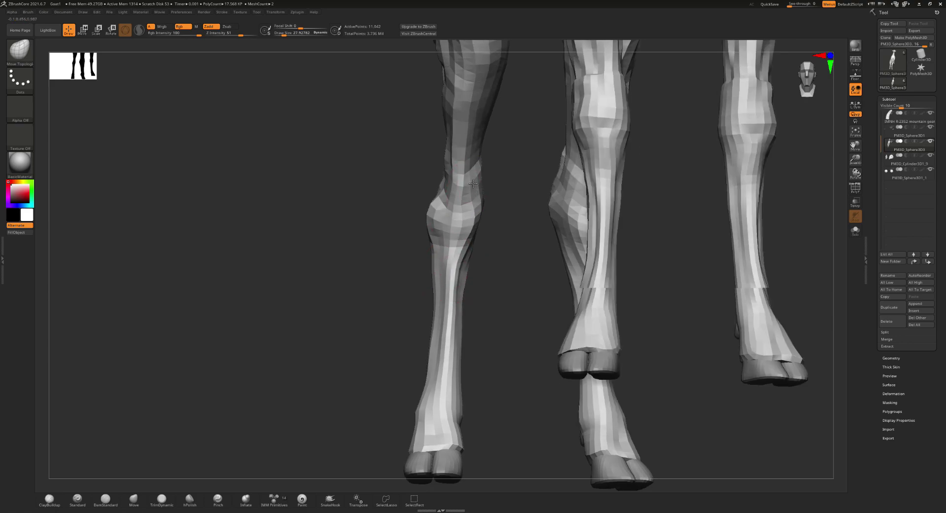
Step: Undo, reshape the front knee silhouette, and make the leg subtool active
key(ctrl+z)
drag(459, 171, 451, 172)
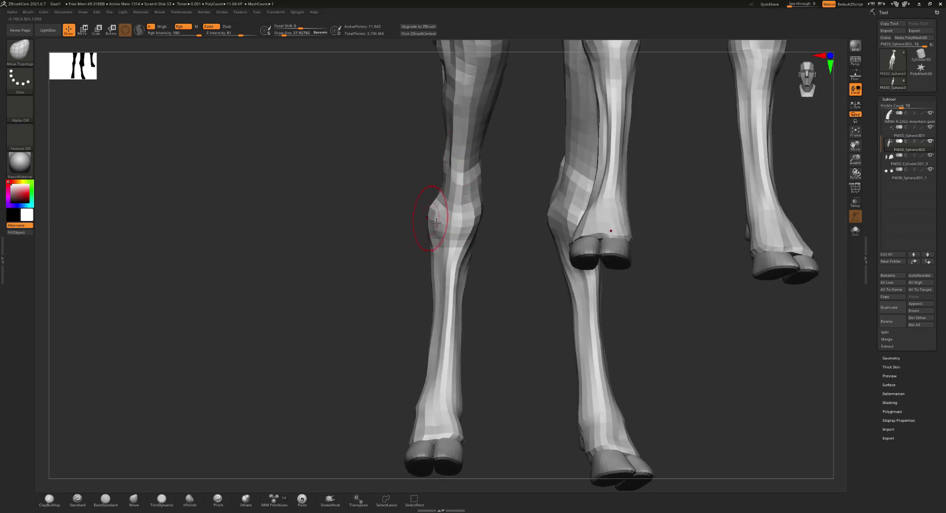
mouse_move(436, 222)
right_down()
mouse_move(556, 161)
mouse_move(535, 251)
right_up()
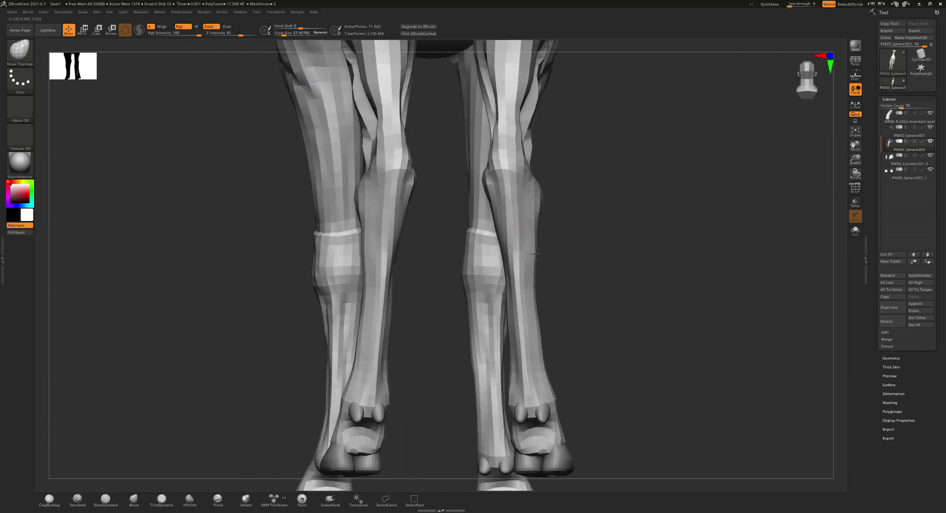
alt+click(510, 257)
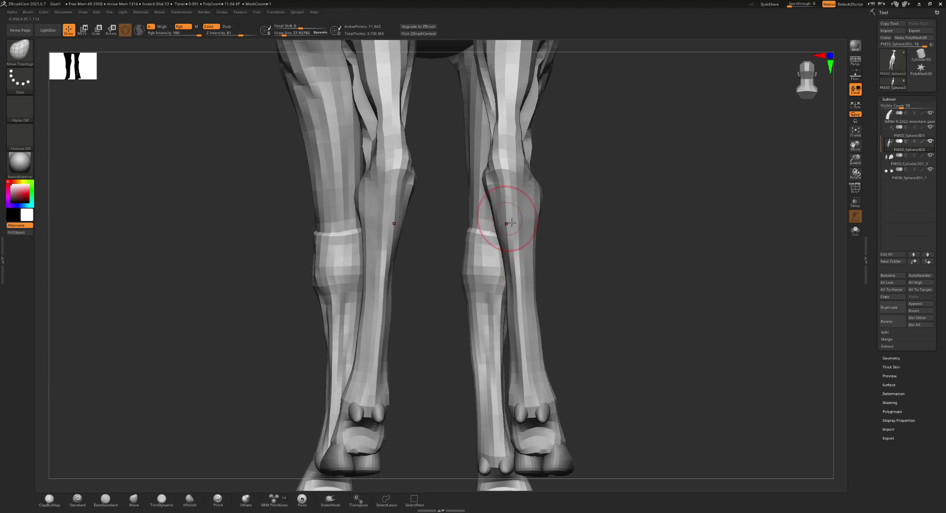
Step: Set Draw Size to 54.47, then 44.62, while checking front and side views of the legs
right_drag(511, 222, 424, 175)
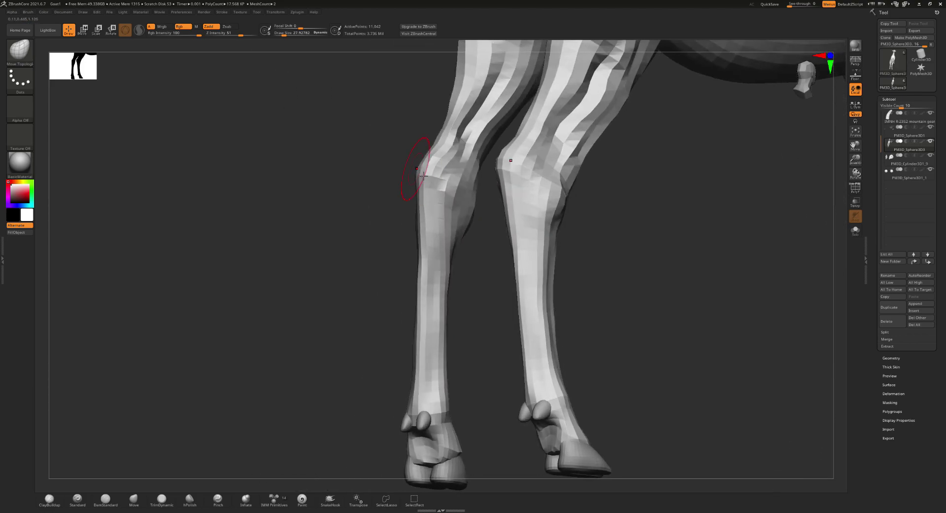
drag(453, 192, 482, 191)
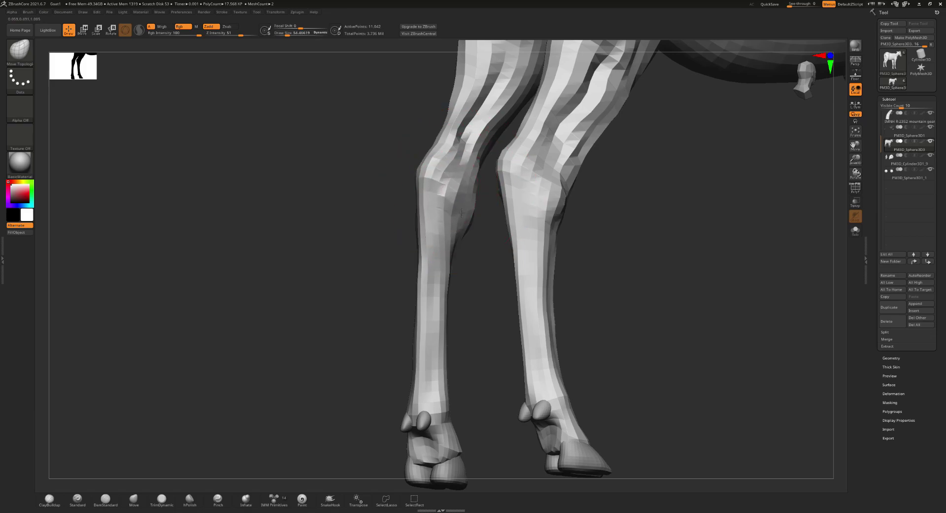
mouse_move(471, 212)
shift+right_down()
mouse_move(451, 198)
mouse_move(469, 281)
shift+right_up()
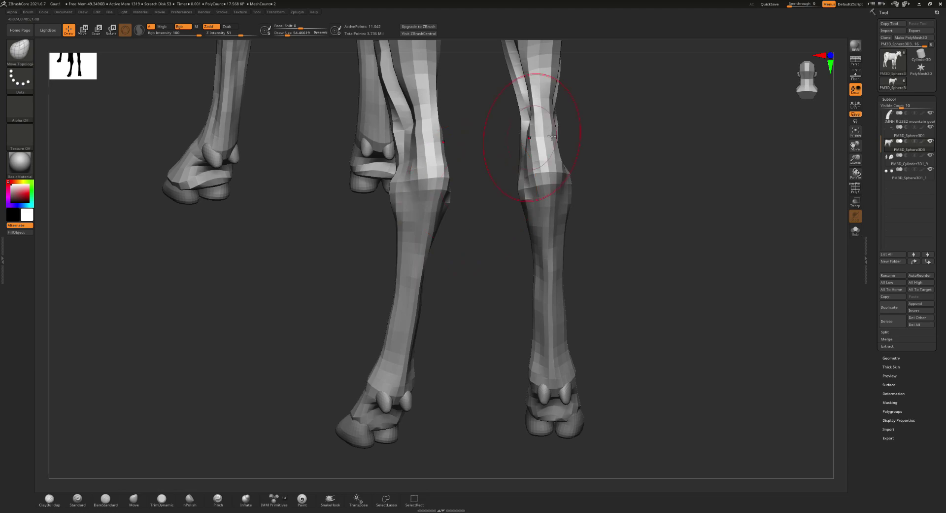
key(s)
drag(478, 265, 487, 294)
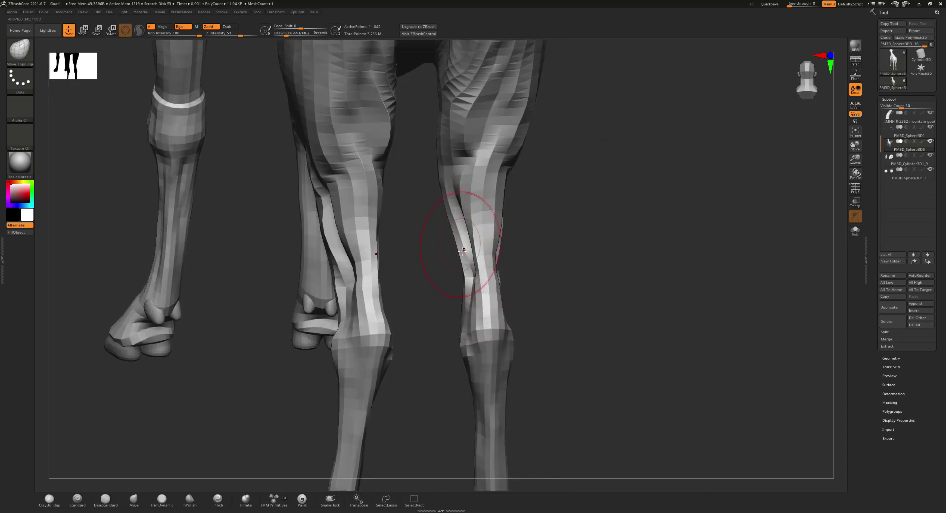
mouse_move(464, 250)
right_down()
mouse_move(486, 222)
mouse_move(469, 224)
mouse_move(511, 211)
mouse_move(472, 262)
mouse_move(494, 280)
mouse_move(483, 332)
mouse_move(478, 306)
mouse_move(546, 391)
right_up()
Step: Pull a crease near the front hoof and reshape the dewclaw area with a 54.47 brush
key(s)
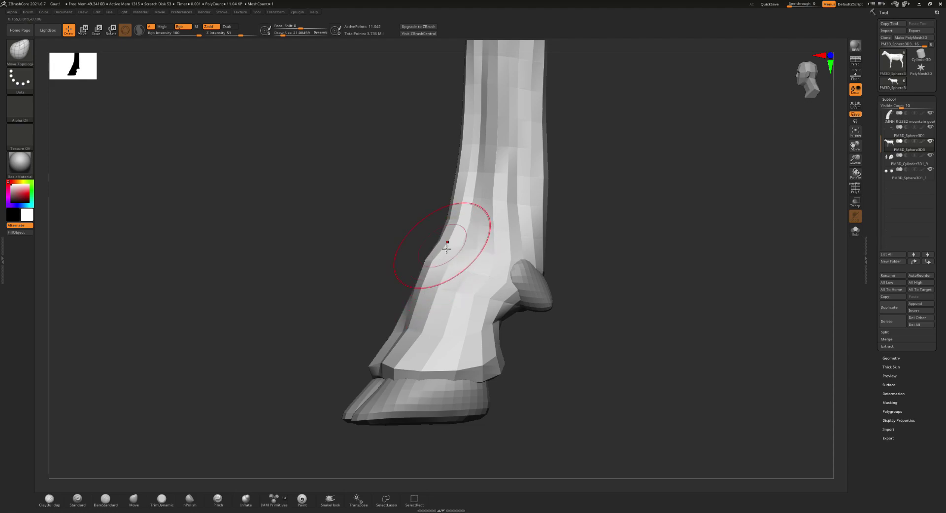
mouse_move(444, 257)
right_down()
mouse_move(461, 260)
mouse_move(394, 326)
mouse_move(473, 321)
mouse_move(481, 332)
mouse_move(459, 316)
mouse_move(456, 326)
mouse_move(468, 319)
right_up()
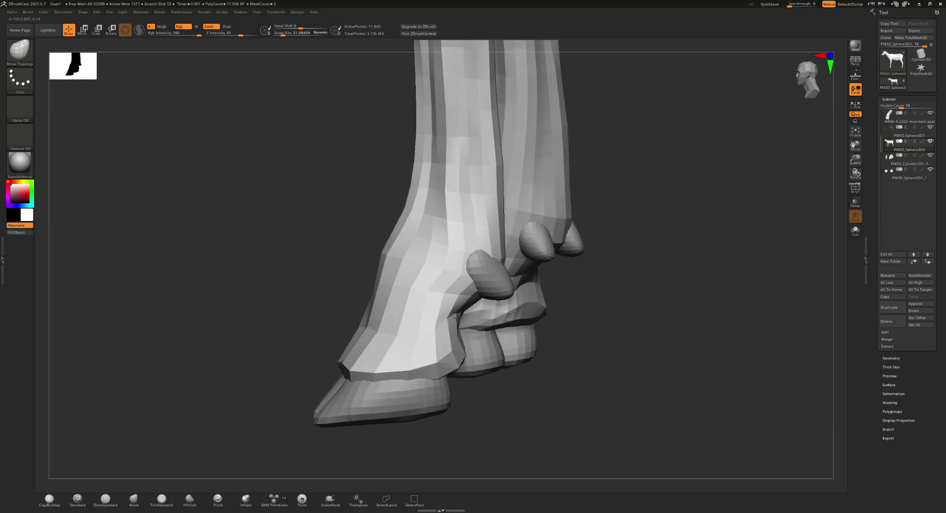
mouse_move(437, 344)
right_down()
mouse_move(453, 311)
mouse_move(464, 337)
mouse_move(480, 328)
right_up()
drag(480, 328, 484, 357)
mouse_move(458, 307)
right_down()
mouse_move(426, 359)
mouse_move(473, 313)
mouse_move(306, 317)
mouse_move(457, 281)
mouse_move(501, 254)
mouse_move(404, 305)
mouse_move(428, 296)
mouse_move(487, 309)
right_up()
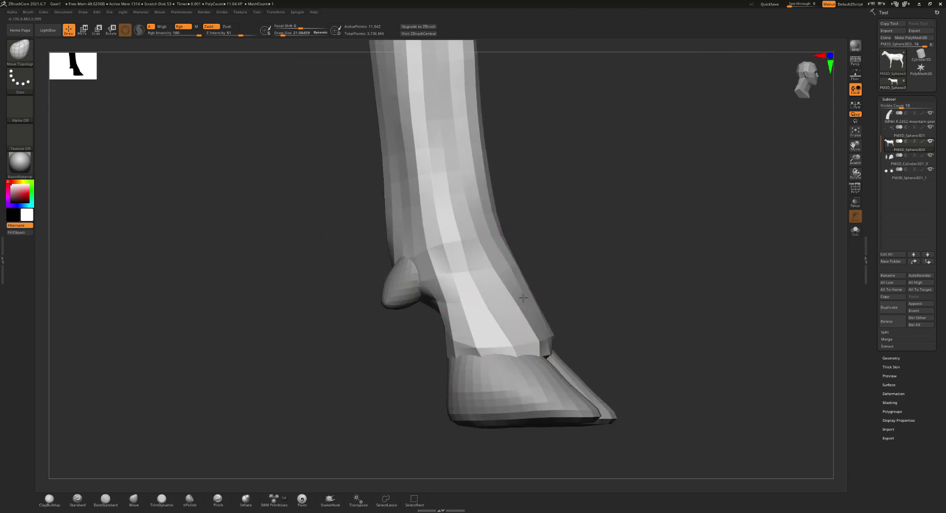
right_drag(505, 271, 460, 298)
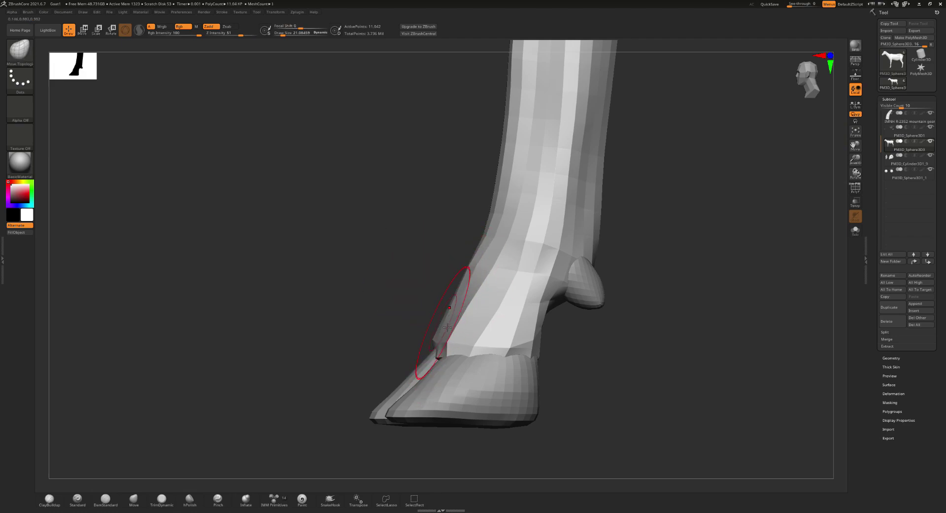
mouse_move(448, 322)
mouse_down()
mouse_move(459, 329)
mouse_move(437, 325)
mouse_up()
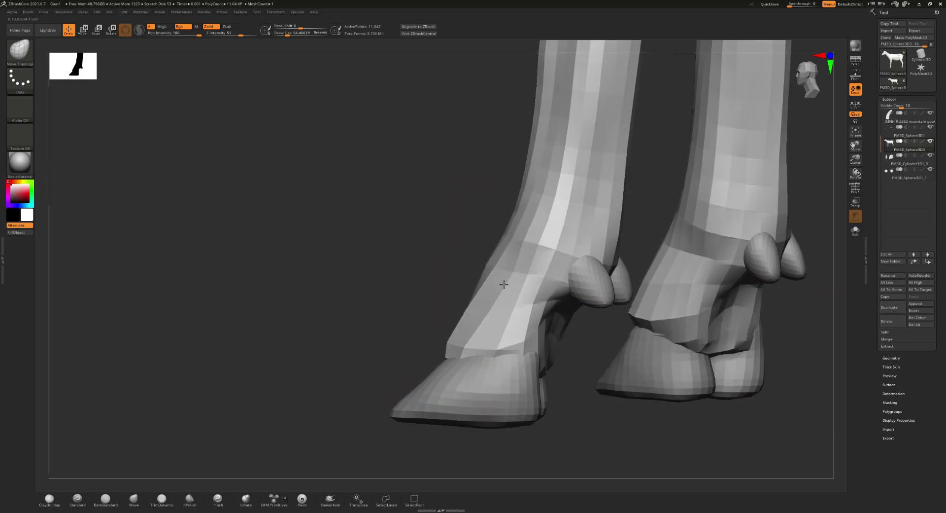
alt+right_drag(500, 268, 418, 250)
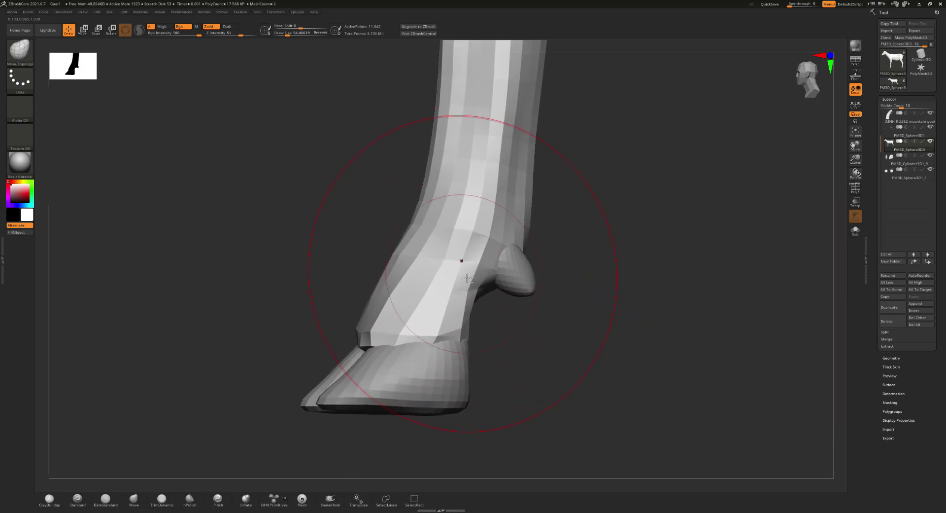
mouse_move(487, 275)
ctrl+right_down()
mouse_move(496, 302)
mouse_move(482, 218)
mouse_move(439, 317)
mouse_move(488, 261)
ctrl+right_up()
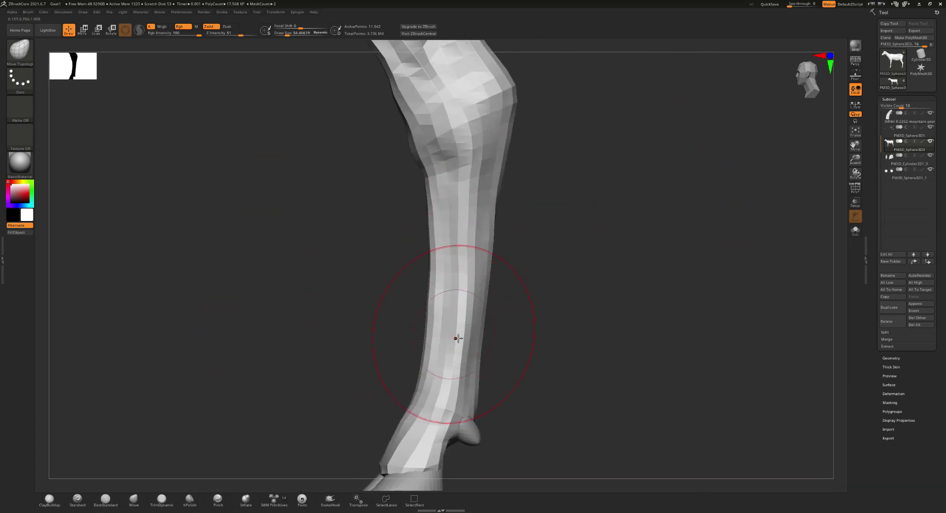
mouse_move(458, 338)
right_down()
mouse_move(447, 282)
mouse_move(485, 273)
mouse_move(517, 292)
right_up()
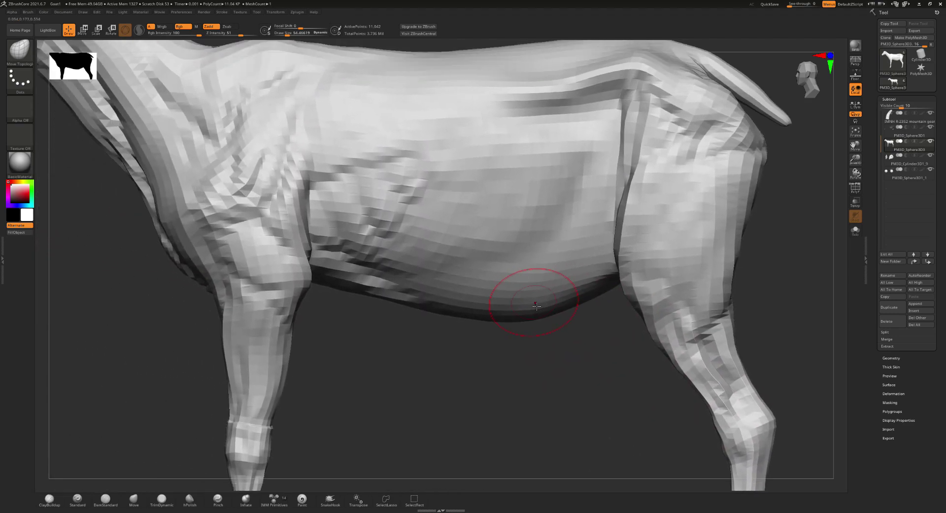
Step: Set the brush to about 119 and pull the inner thigh shape on both legs
key(s)
drag(539, 299, 543, 315)
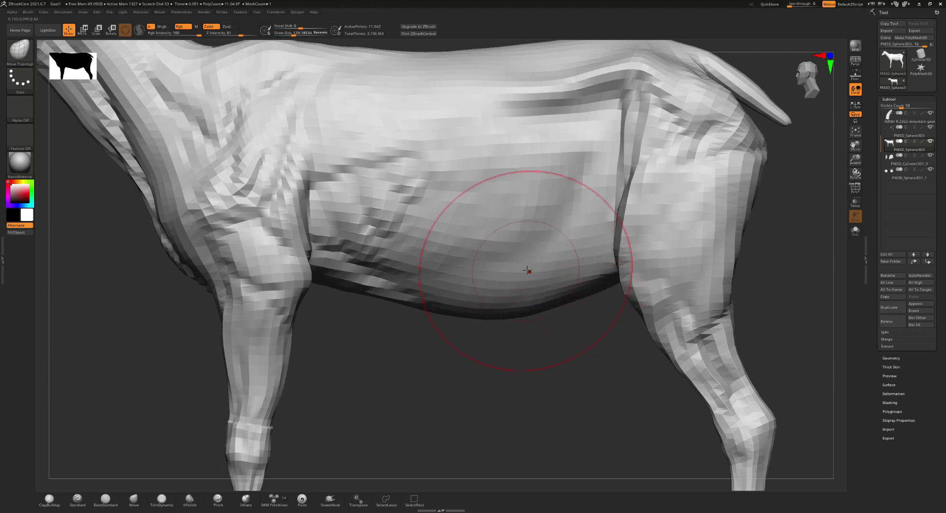
mouse_move(349, 296)
right_down()
mouse_move(404, 247)
mouse_move(265, 267)
right_up()
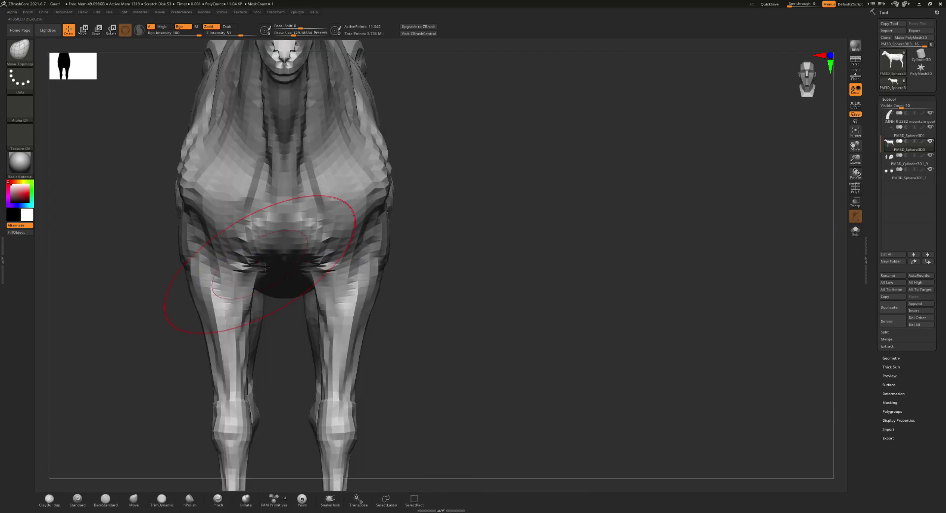
key(s)
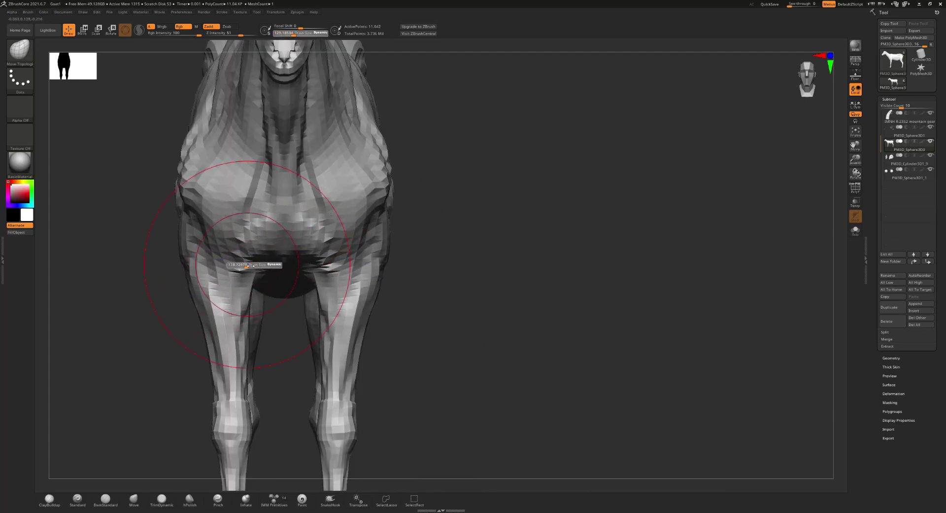
click(246, 267)
drag(259, 277, 245, 276)
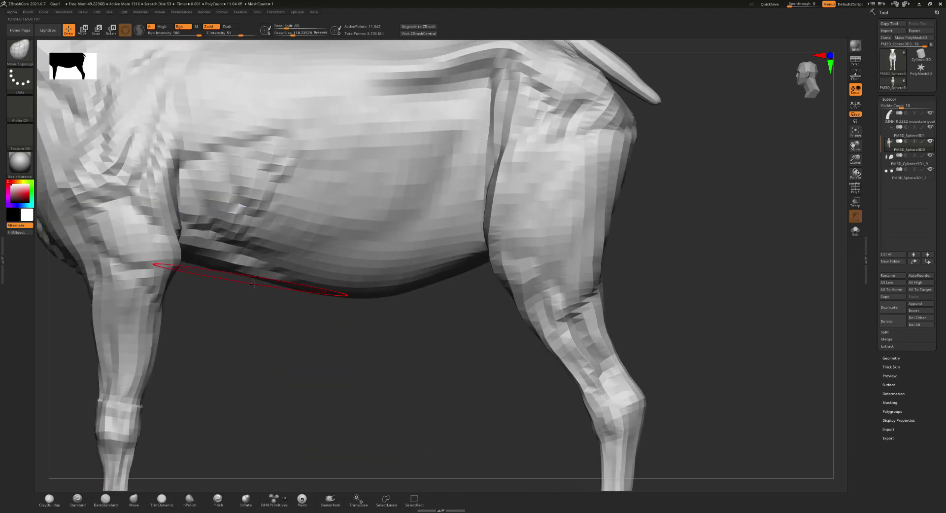
Step: Reduce the brush to about 51, deepen the armpit, and reshape the leg–belly junction
key(s)
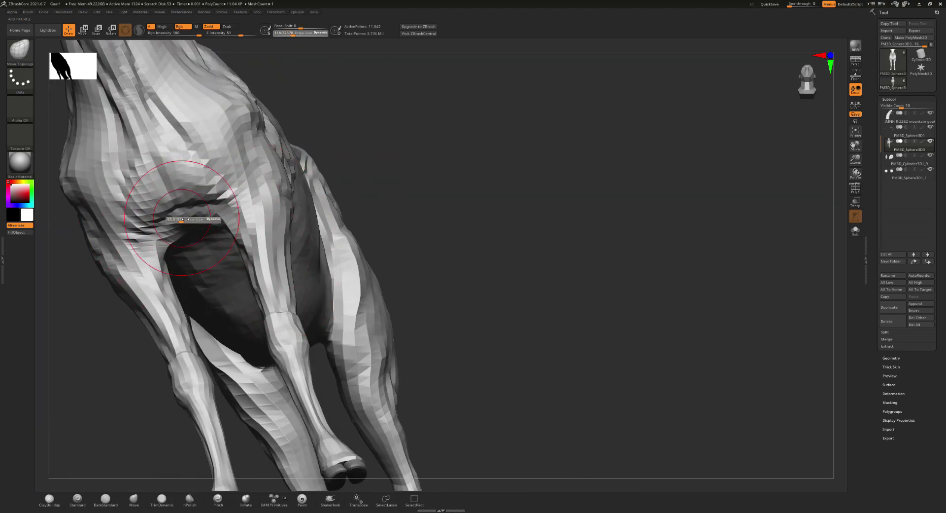
drag(182, 219, 179, 220)
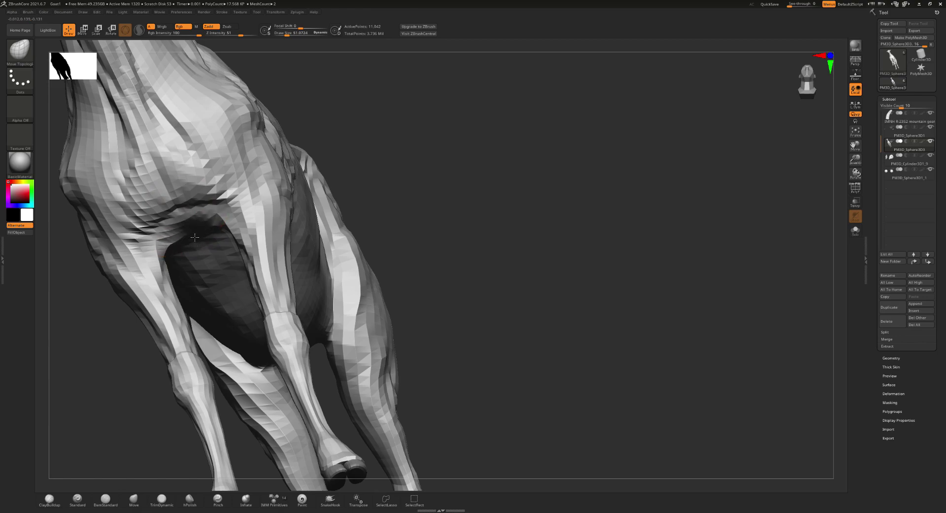
drag(201, 248, 207, 252)
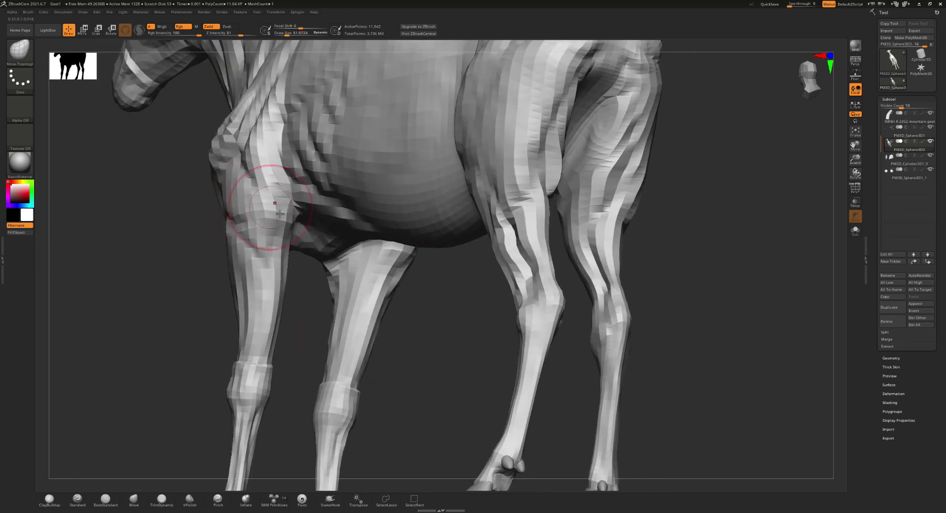
mouse_move(280, 214)
right_down()
mouse_move(319, 239)
mouse_move(307, 267)
mouse_move(306, 246)
mouse_move(363, 254)
right_up()
drag(363, 255, 342, 243)
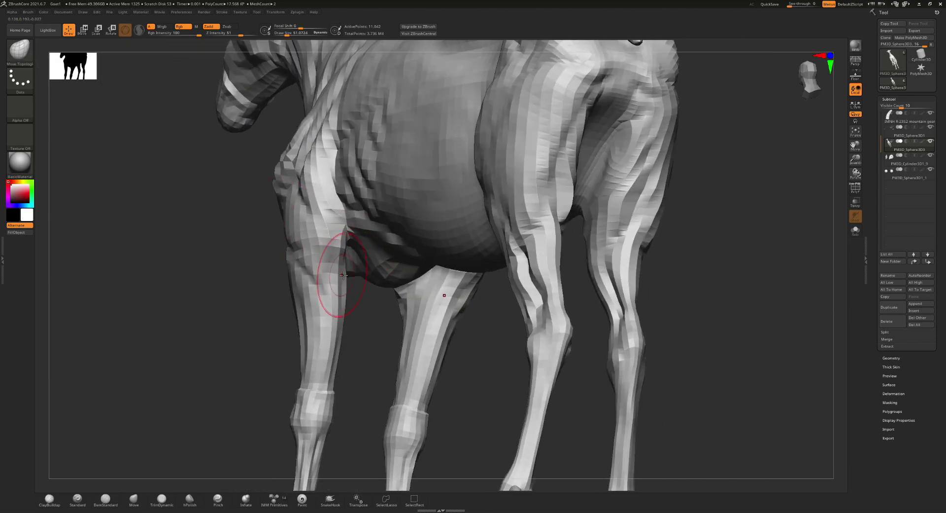
Step: Reshape the belly between the front legs and enlarge the brush to about 109
mouse_move(343, 274)
right_down()
mouse_move(335, 169)
mouse_move(316, 273)
mouse_move(378, 282)
right_up()
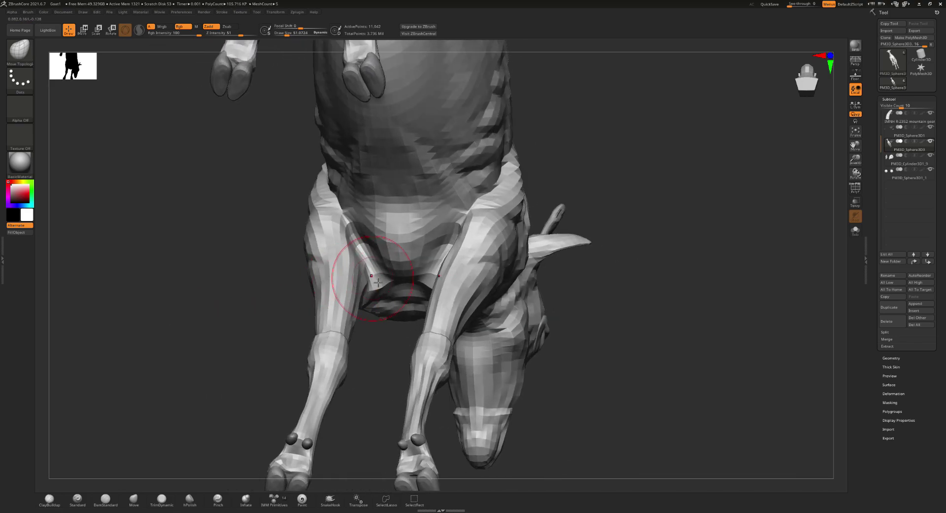
drag(381, 291, 361, 289)
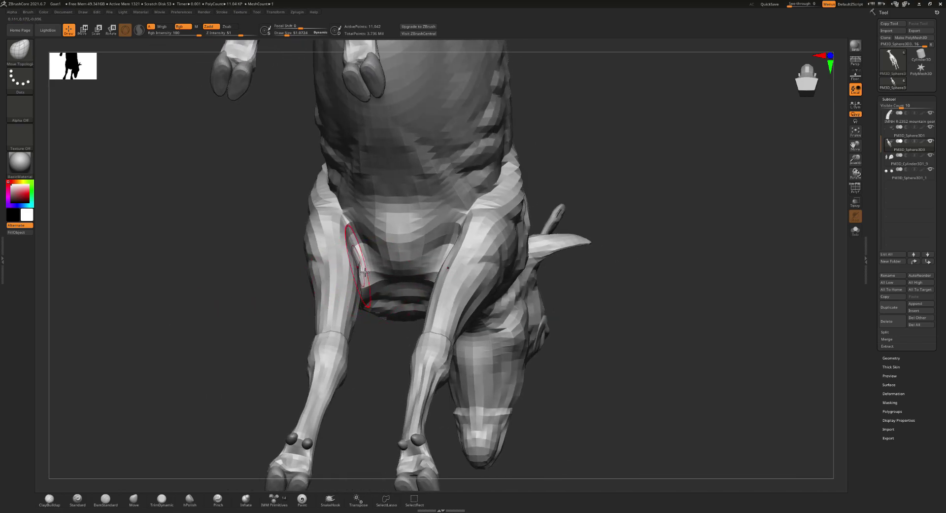
mouse_move(372, 279)
right_down()
mouse_move(360, 253)
mouse_move(339, 310)
right_up()
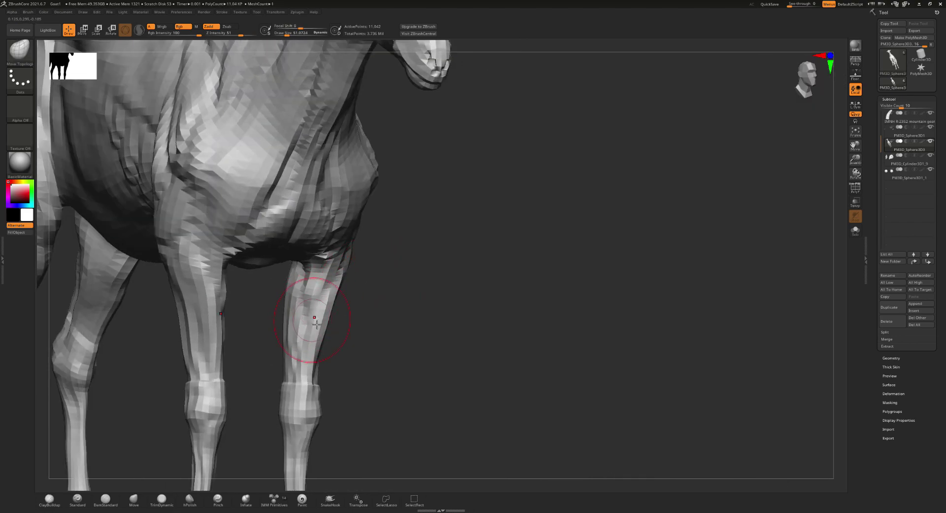
click(320, 321)
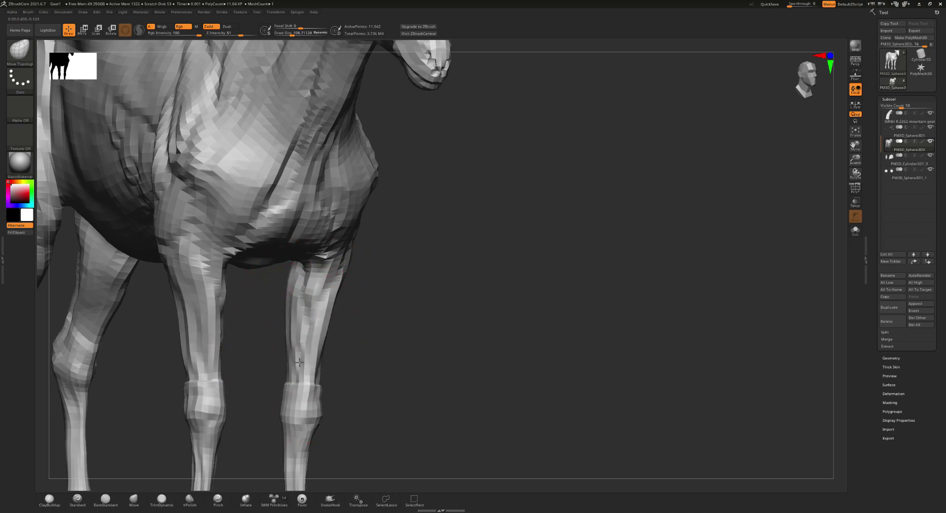
mouse_move(295, 340)
right_down()
mouse_move(283, 341)
mouse_move(315, 323)
mouse_move(296, 328)
mouse_move(440, 274)
right_up()
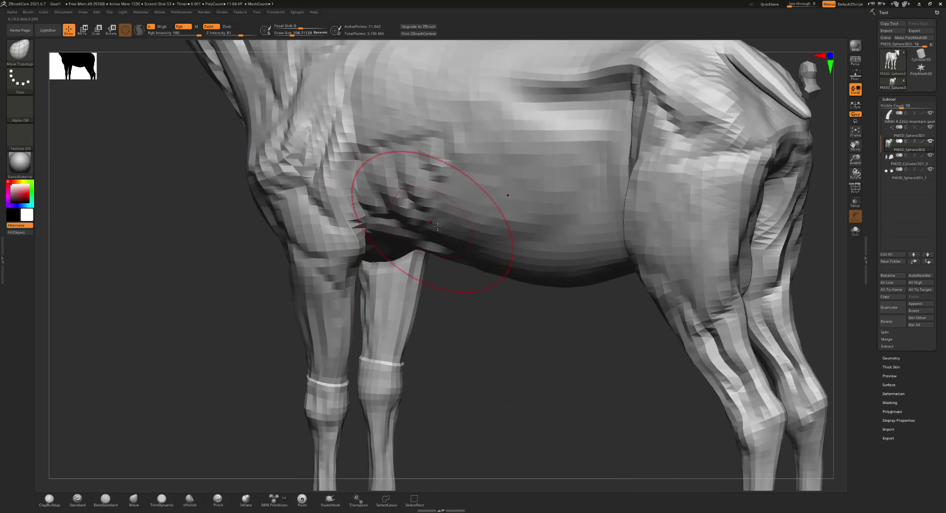
mouse_move(374, 219)
right_down()
mouse_move(348, 201)
mouse_move(397, 252)
mouse_move(338, 295)
right_up()
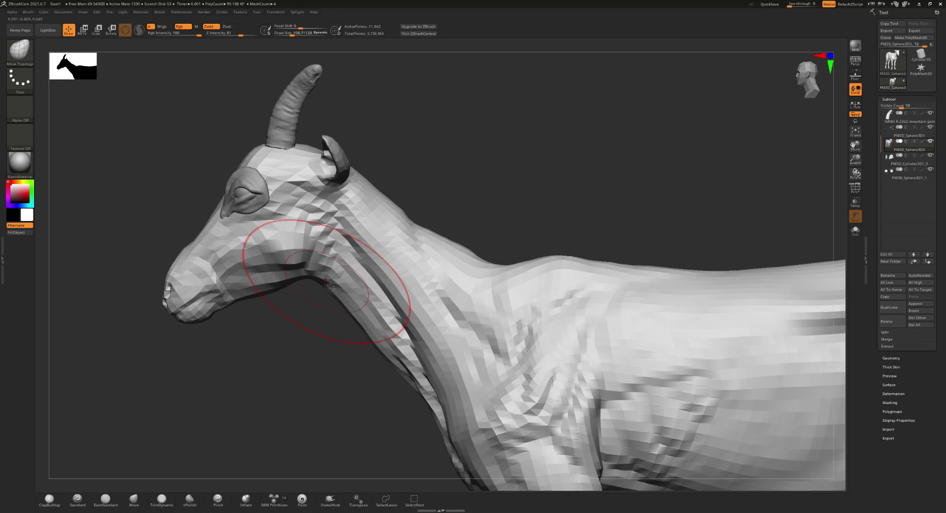
Step: Pull the neck contour below the jaw and bring the head and horns into view
drag(345, 303, 392, 311)
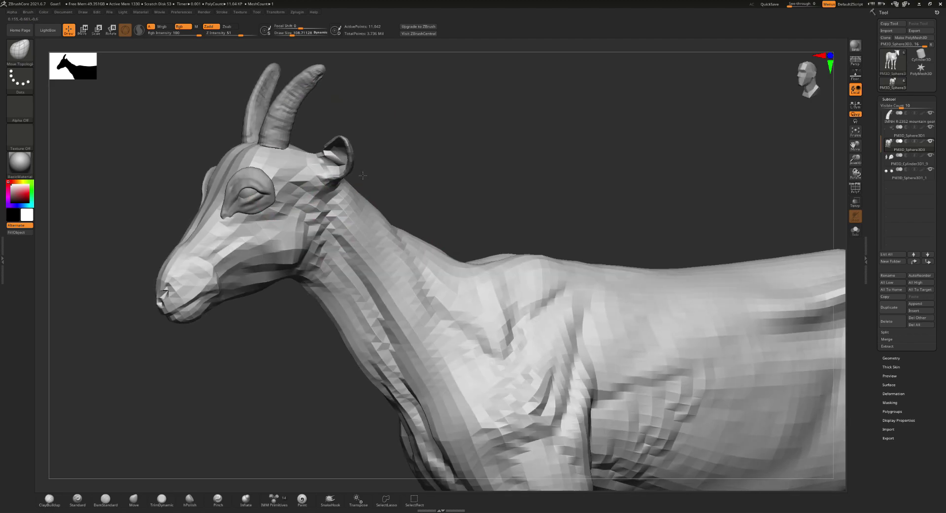
mouse_move(356, 173)
right_down()
mouse_move(307, 154)
mouse_move(363, 236)
right_up()
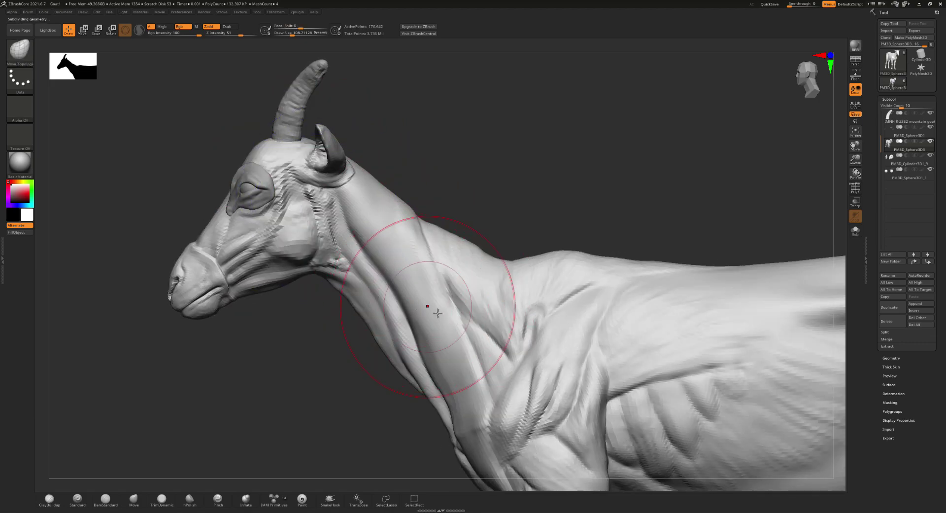
Step: At full detail, shrink the brush to about 62 and pull the hock bulge slightly down
key(f)
mouse_move(400, 291)
right_down()
mouse_move(433, 315)
mouse_move(418, 269)
mouse_move(447, 282)
mouse_move(384, 308)
mouse_move(433, 317)
mouse_move(389, 300)
mouse_move(574, 391)
right_up()
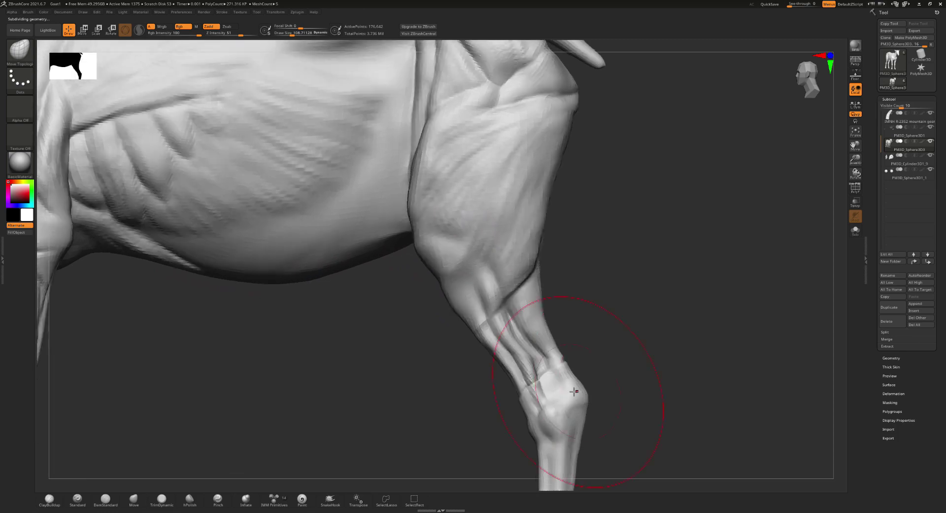
key(s)
mouse_move(516, 401)
mouse_down()
mouse_move(519, 352)
mouse_move(518, 379)
mouse_move(541, 373)
mouse_move(535, 365)
mouse_move(516, 372)
mouse_up()
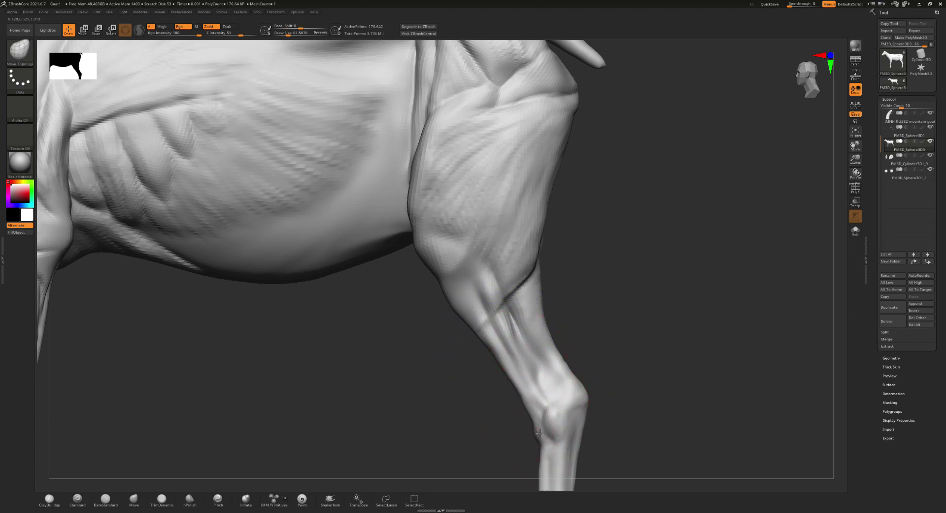
drag(541, 433, 545, 452)
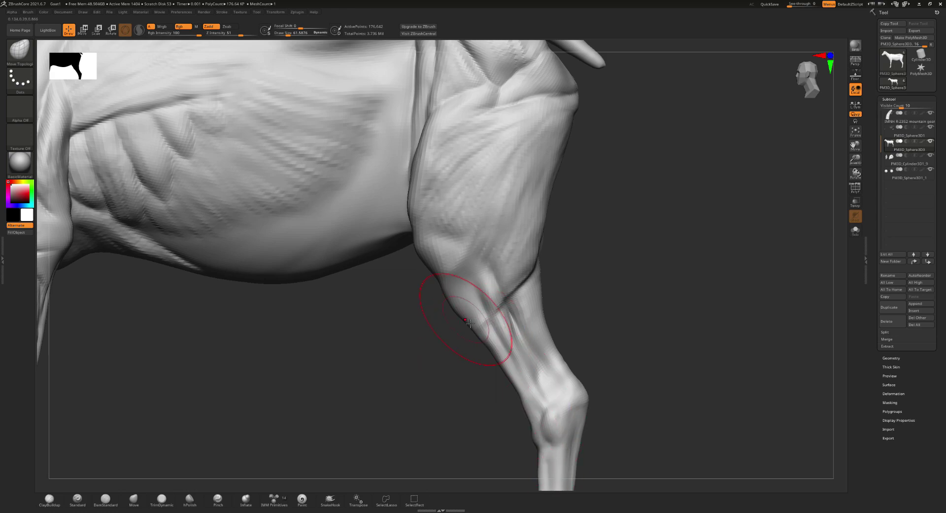
mouse_move(477, 335)
right_down()
mouse_move(468, 318)
mouse_move(450, 338)
right_up()
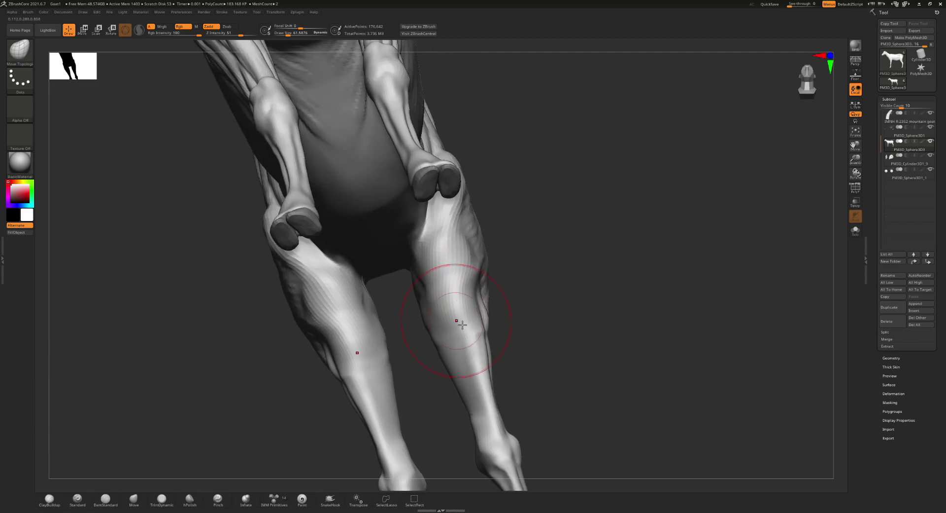
mouse_move(460, 406)
right_down()
mouse_move(479, 209)
mouse_move(487, 296)
right_up()
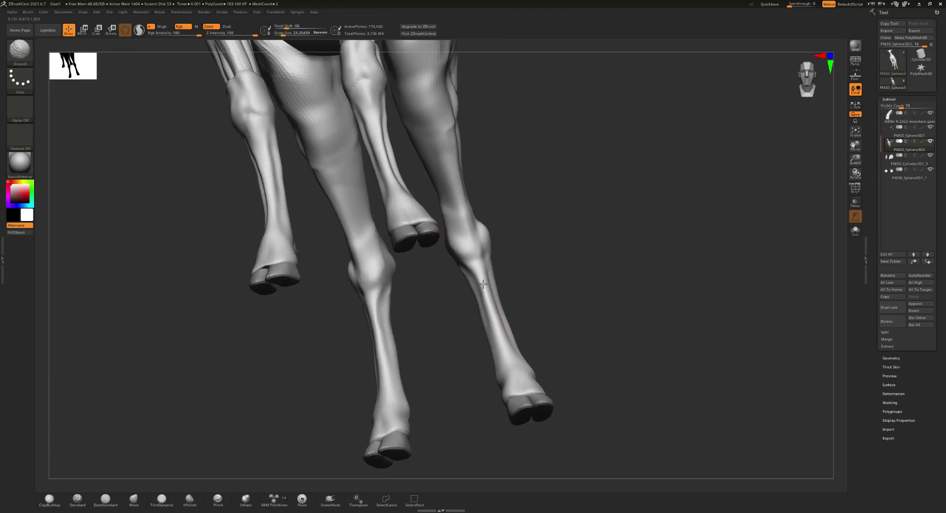
right_drag(467, 257, 412, 253)
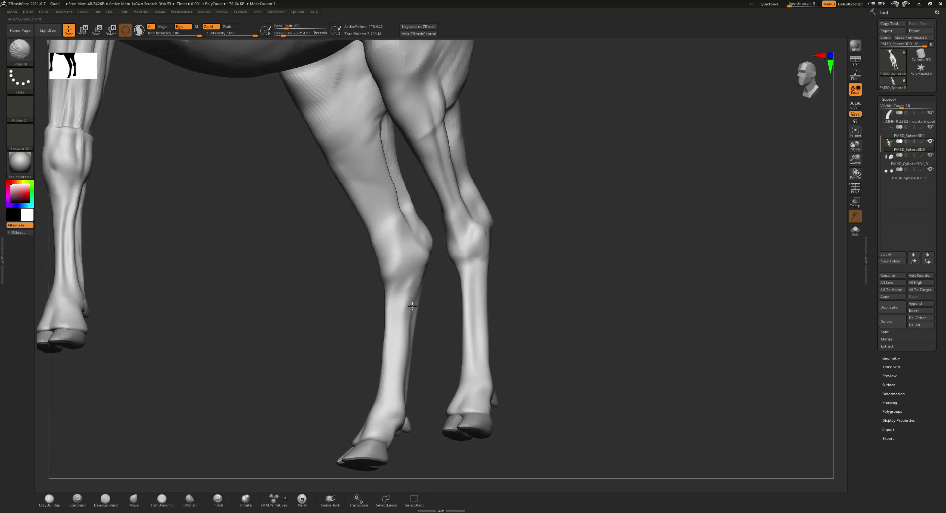
mouse_move(475, 266)
right_down()
mouse_move(433, 326)
mouse_move(509, 316)
mouse_move(504, 279)
mouse_move(494, 356)
right_up()
mouse_move(482, 301)
right_down()
mouse_move(465, 295)
mouse_move(456, 235)
mouse_move(490, 249)
mouse_move(385, 187)
right_up()
Step: Switch to DamStandard at size about 17, smooth the hip crease, and cycle subdivision levels
key(b)
key(d)
key(s)
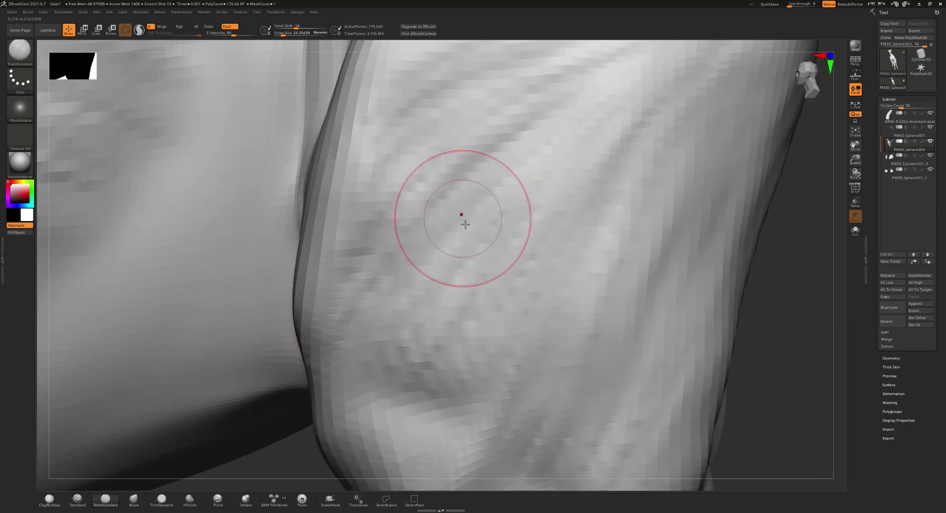
mouse_move(461, 217)
ctrl+right_down()
mouse_move(420, 224)
mouse_move(487, 259)
ctrl+right_up()
key(s)
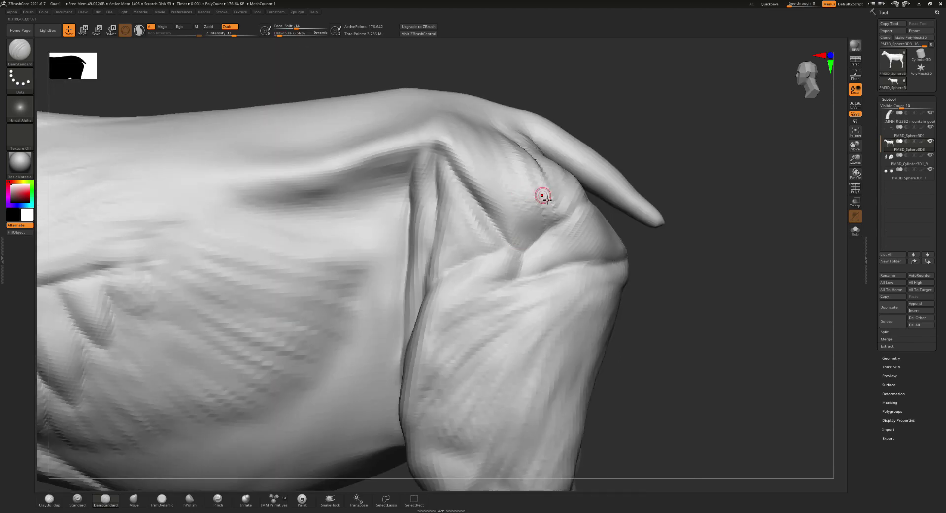
key(s)
shift+drag(538, 220, 548, 175)
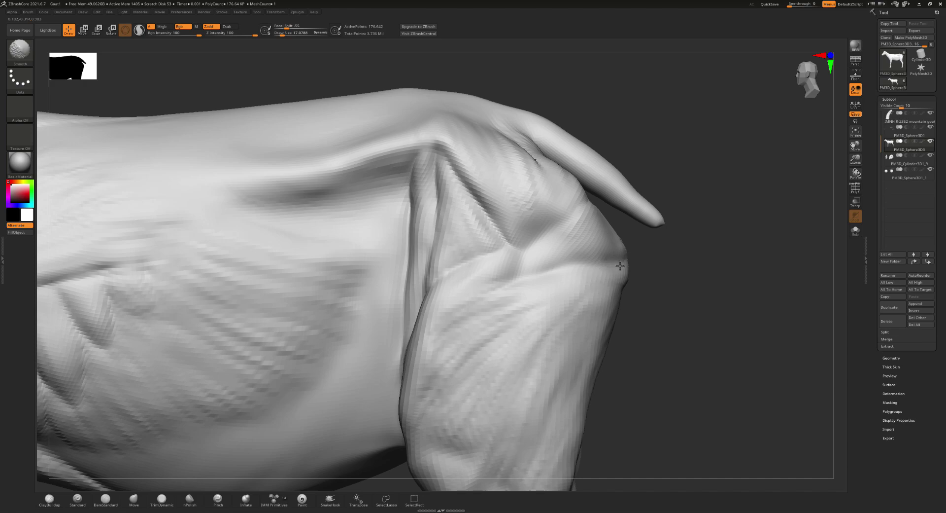
key(shift+d)
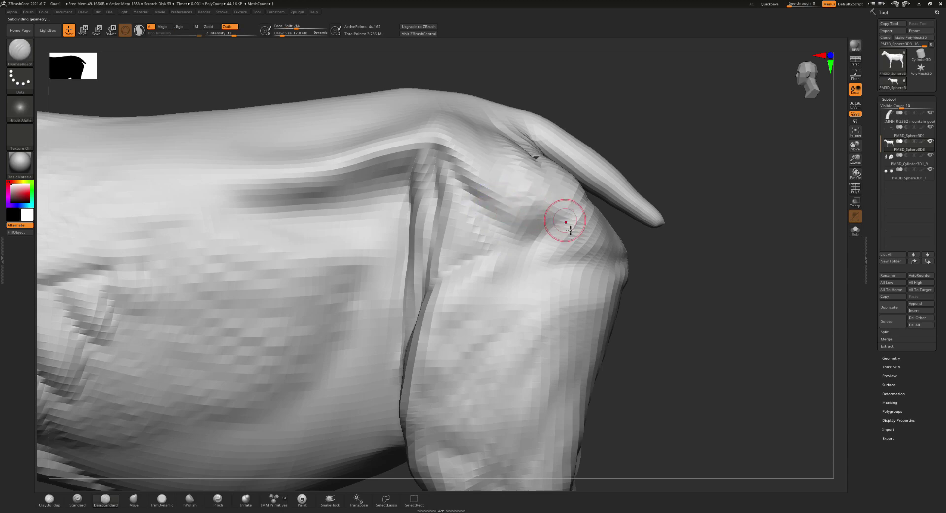
key(d)
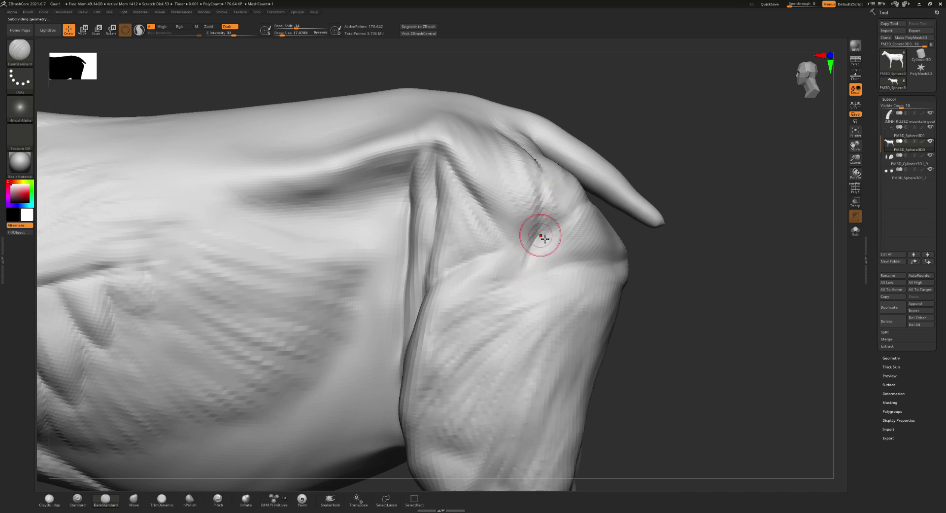
Step: Carve a deep crease running down the shoulder
drag(537, 253, 521, 274)
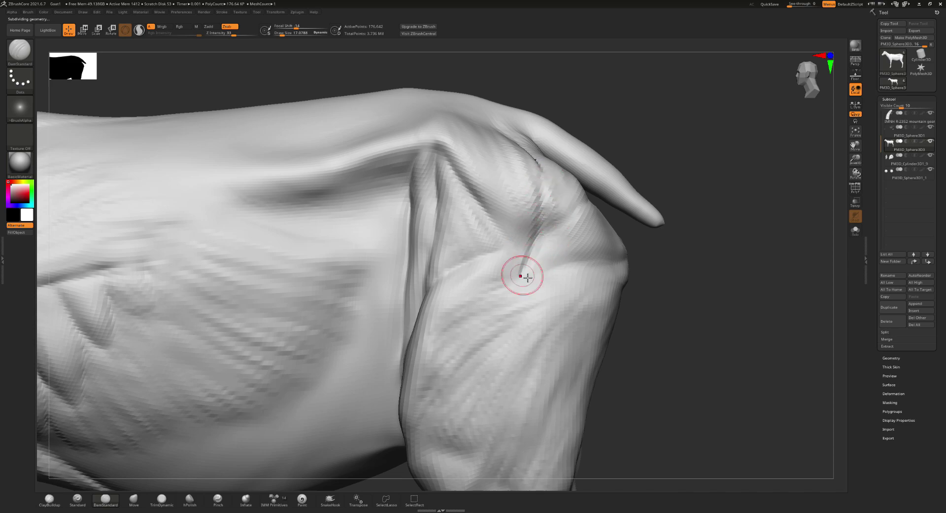
drag(541, 231, 522, 273)
drag(539, 229, 516, 335)
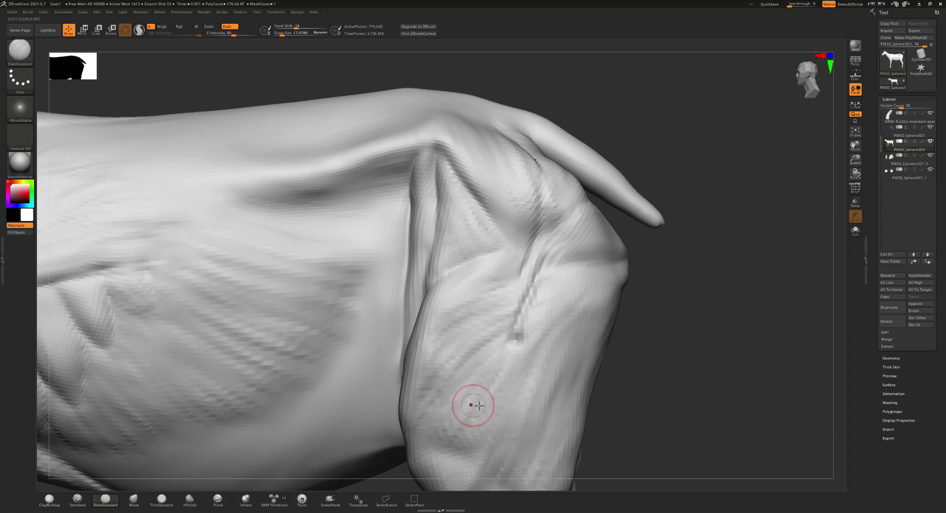
mouse_move(521, 329)
alt+right_down()
mouse_move(554, 216)
mouse_move(601, 179)
alt+right_up()
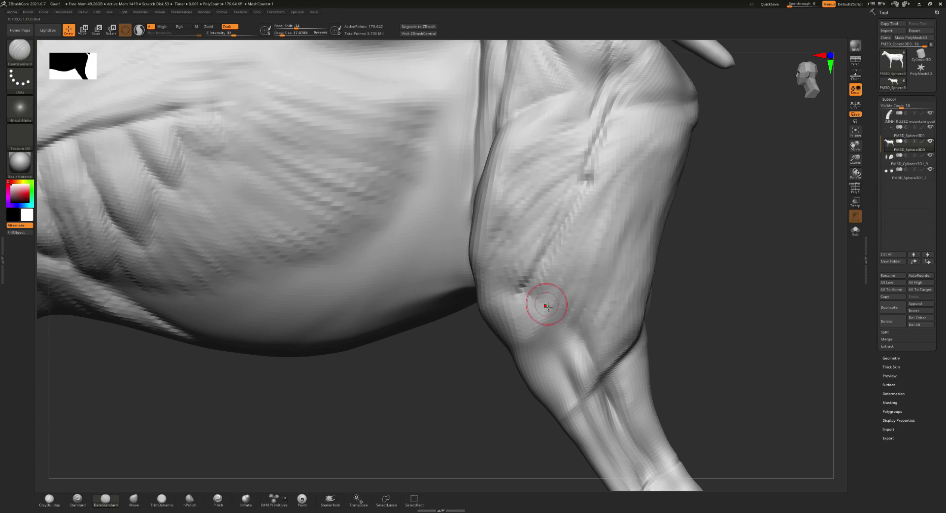
Step: Carve a crease across the foreleg and a tendon line along the leg
drag(521, 290, 609, 339)
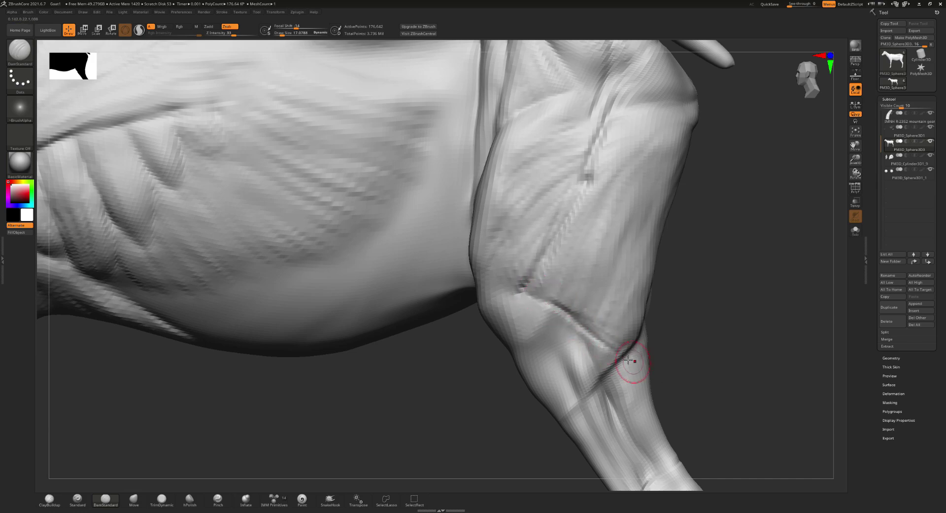
alt+right_drag(601, 327, 531, 249)
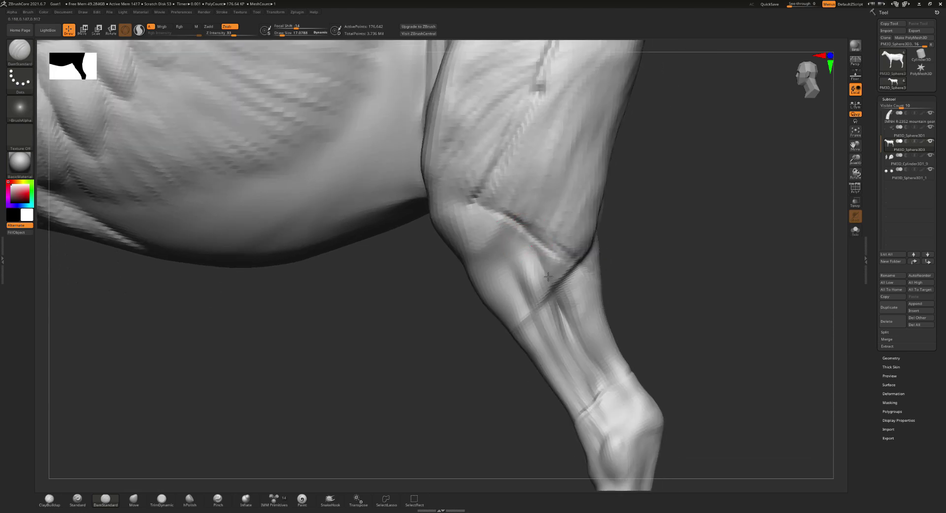
drag(529, 236, 553, 282)
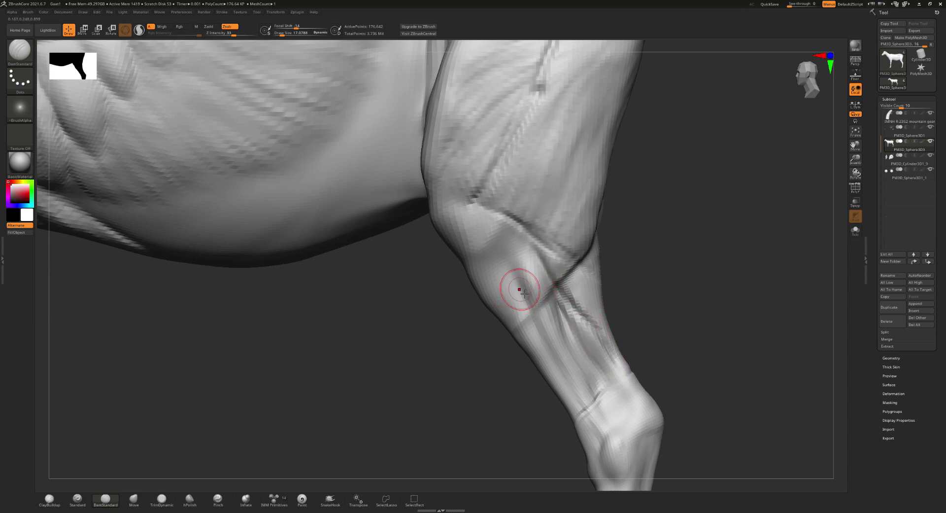
right_drag(464, 235, 487, 215)
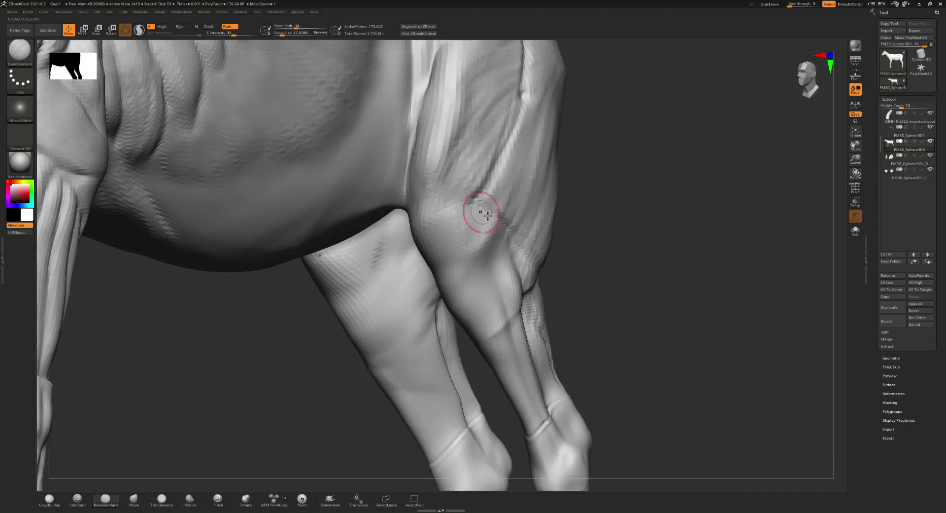
Step: Switch to ClayBuildup at about size 30 and build up clay across the shoulder
key(b)
key(c)
key(b)
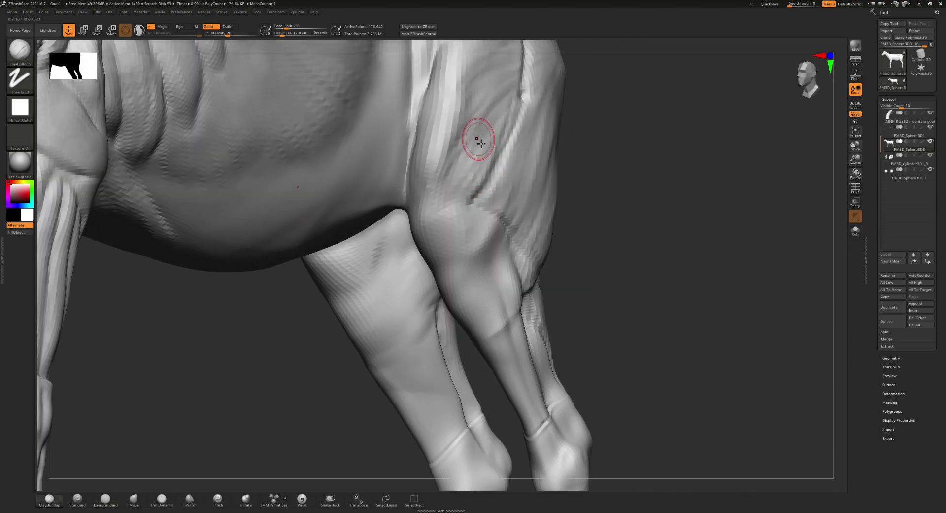
ctrl+right_drag(477, 137, 523, 197)
drag(523, 198, 567, 190)
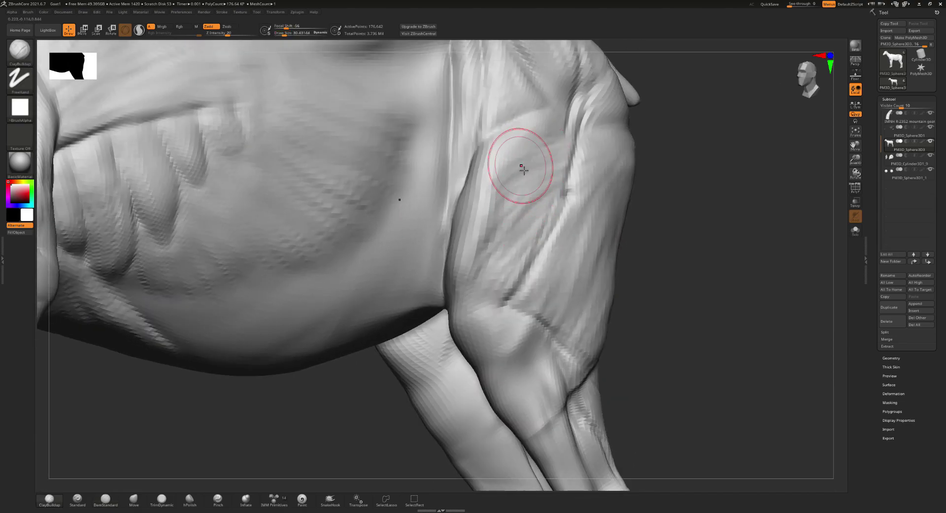
mouse_move(550, 156)
mouse_down()
mouse_move(493, 241)
mouse_move(549, 201)
mouse_move(493, 296)
mouse_up()
mouse_move(522, 237)
mouse_down()
mouse_move(488, 305)
mouse_move(473, 276)
mouse_up()
mouse_move(566, 148)
mouse_down()
mouse_move(539, 131)
mouse_move(465, 221)
mouse_up()
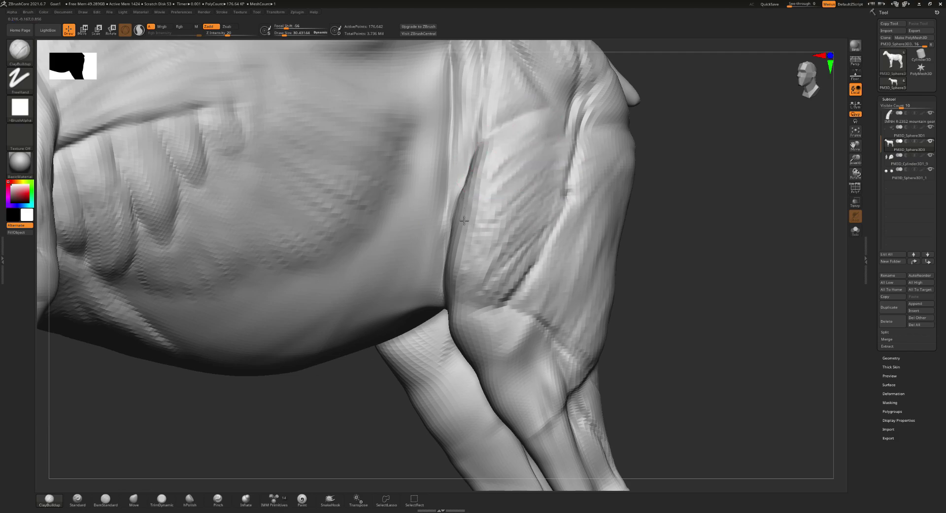
Step: Add clay around the lower shoulder and elbow, then dent the shoulder
drag(472, 254, 461, 291)
drag(508, 237, 468, 316)
drag(512, 261, 473, 318)
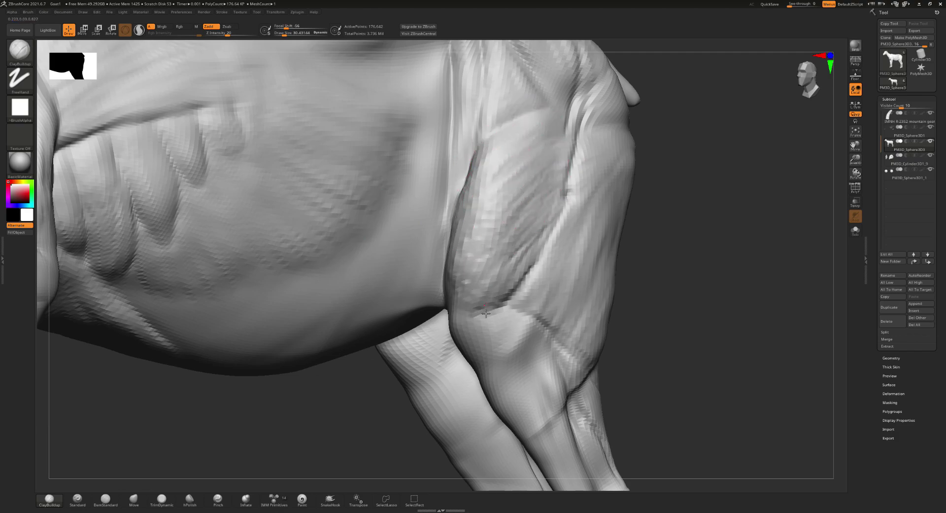
drag(503, 276, 477, 321)
right_drag(476, 321, 422, 268)
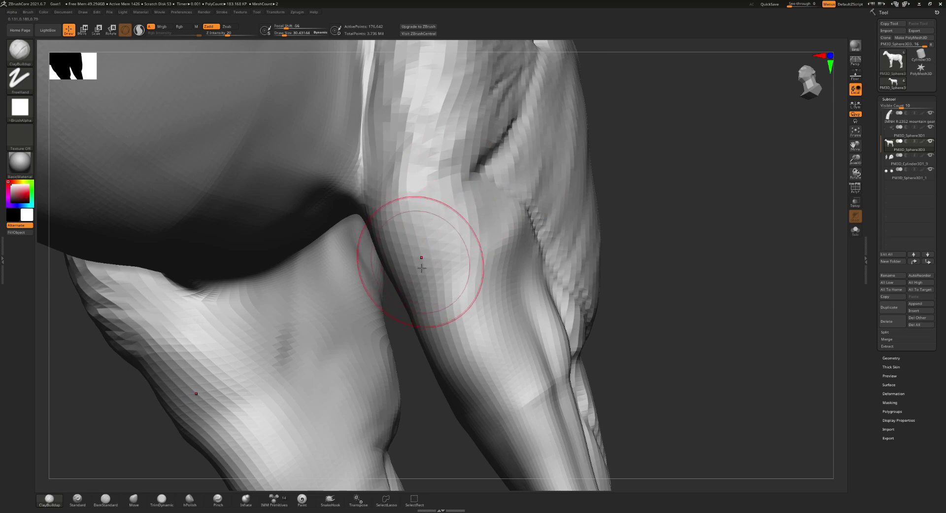
mouse_move(422, 267)
mouse_down()
mouse_move(423, 256)
mouse_move(419, 276)
mouse_move(409, 246)
mouse_move(425, 255)
mouse_move(401, 205)
mouse_move(394, 256)
mouse_up()
Step: Shrink the brush to about 12, deepen the shoulder crease, and smooth it
key(s)
right_drag(394, 256, 378, 215)
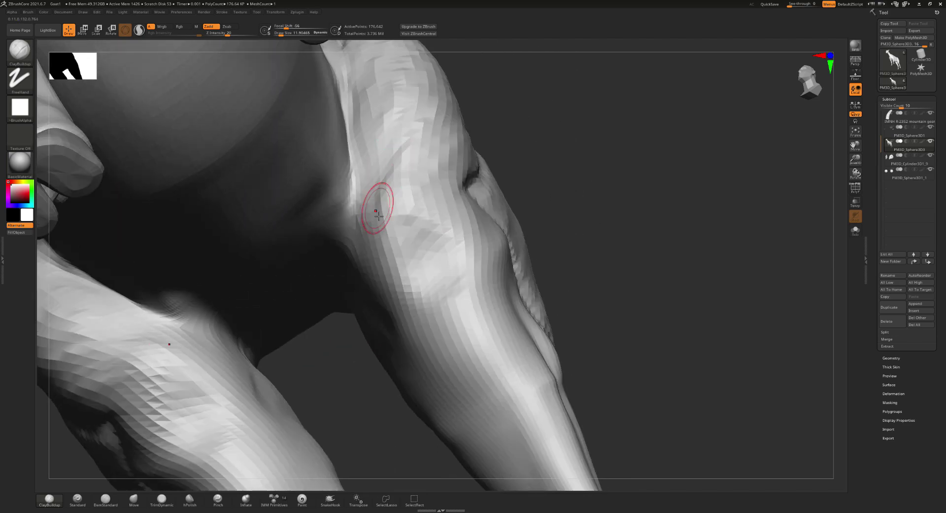
mouse_move(378, 216)
mouse_down()
mouse_move(377, 197)
mouse_move(365, 217)
mouse_move(394, 207)
mouse_move(373, 203)
mouse_move(377, 236)
mouse_move(355, 236)
mouse_up()
right_drag(354, 237, 368, 232)
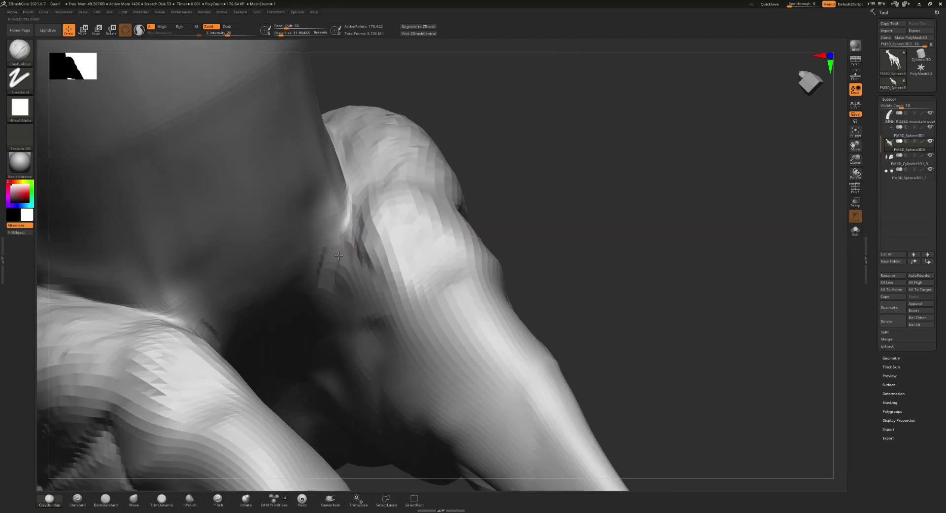
mouse_move(339, 255)
mouse_down()
mouse_move(330, 283)
mouse_move(350, 268)
mouse_up()
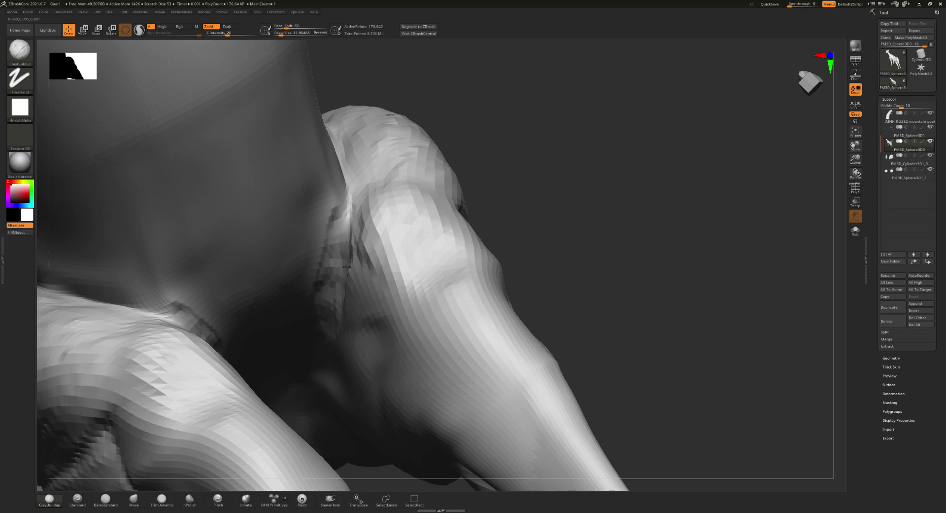
key(shift)
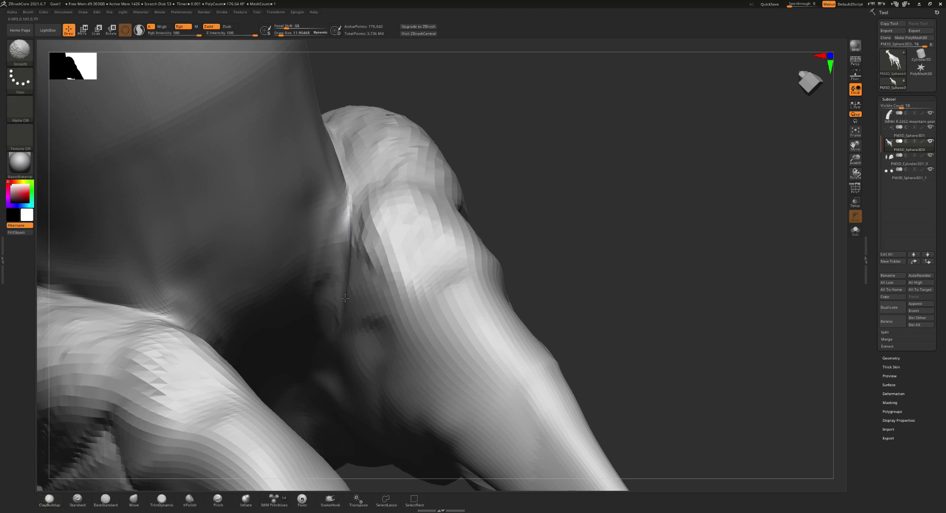
mouse_move(338, 275)
right_down()
mouse_move(444, 225)
mouse_move(446, 252)
mouse_move(481, 228)
mouse_move(500, 171)
mouse_move(454, 165)
right_up()
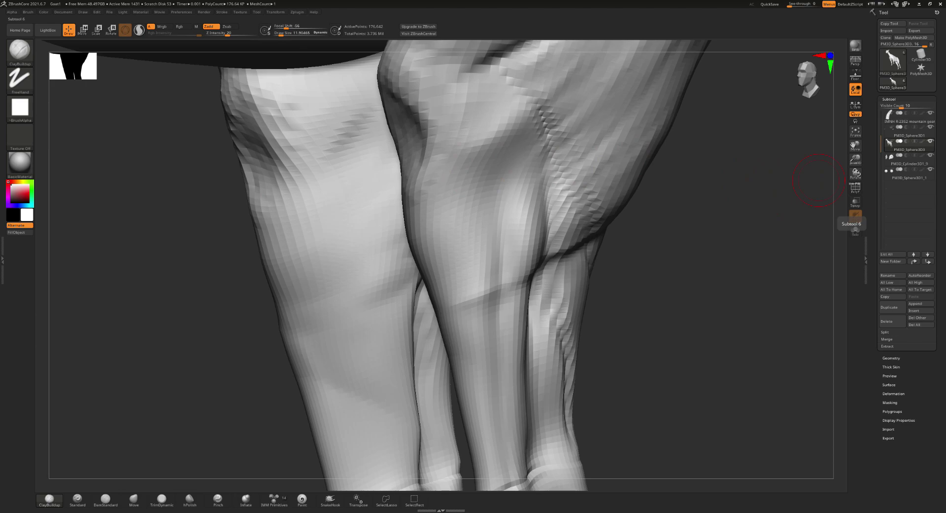
Step: Build a raised muscle ridge along the leg and sculpt ridges and grooves into the knee
right_drag(401, 201, 435, 200)
mouse_move(414, 164)
mouse_down()
mouse_move(451, 216)
mouse_move(566, 310)
mouse_move(553, 315)
mouse_move(576, 305)
mouse_up()
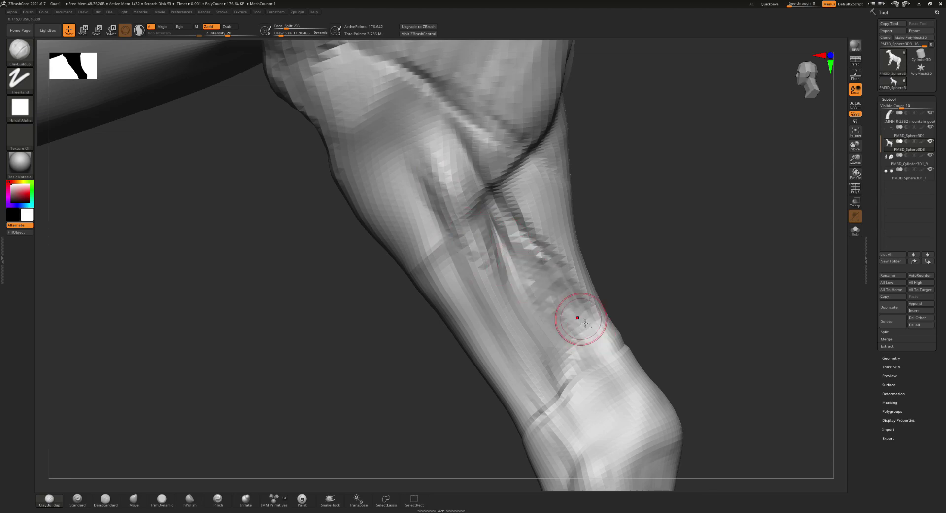
alt+right_drag(576, 326, 582, 201)
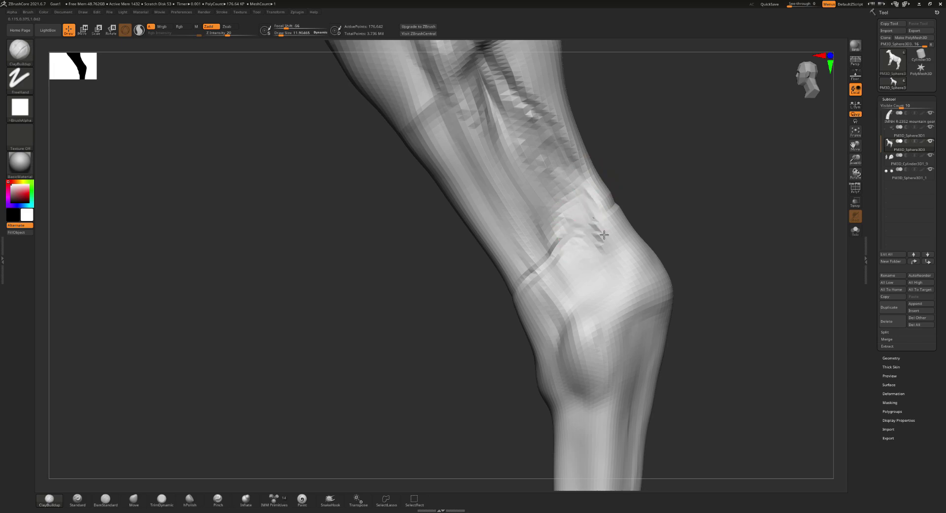
mouse_move(604, 234)
mouse_down()
mouse_move(589, 256)
mouse_move(594, 266)
mouse_move(493, 74)
mouse_move(508, 85)
mouse_up()
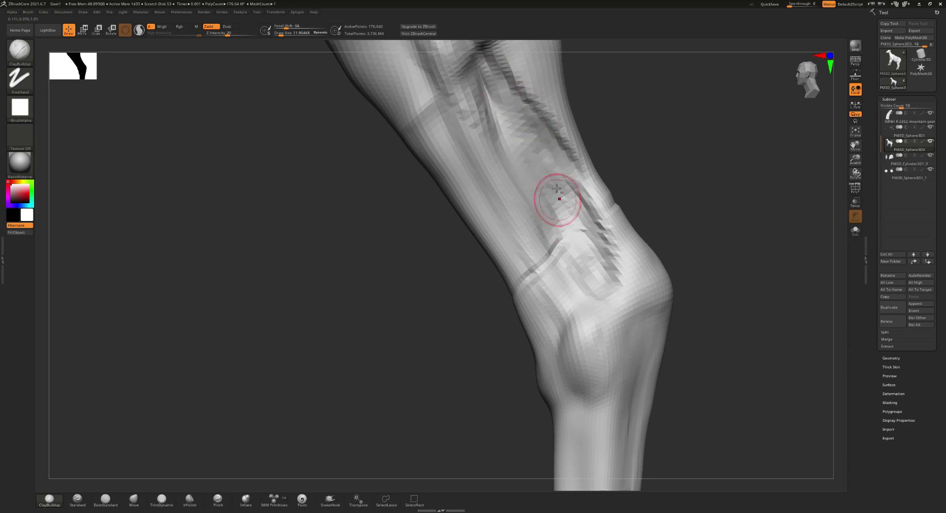
mouse_move(557, 189)
shift+mouse_down()
mouse_move(566, 158)
mouse_move(534, 289)
shift+mouse_up()
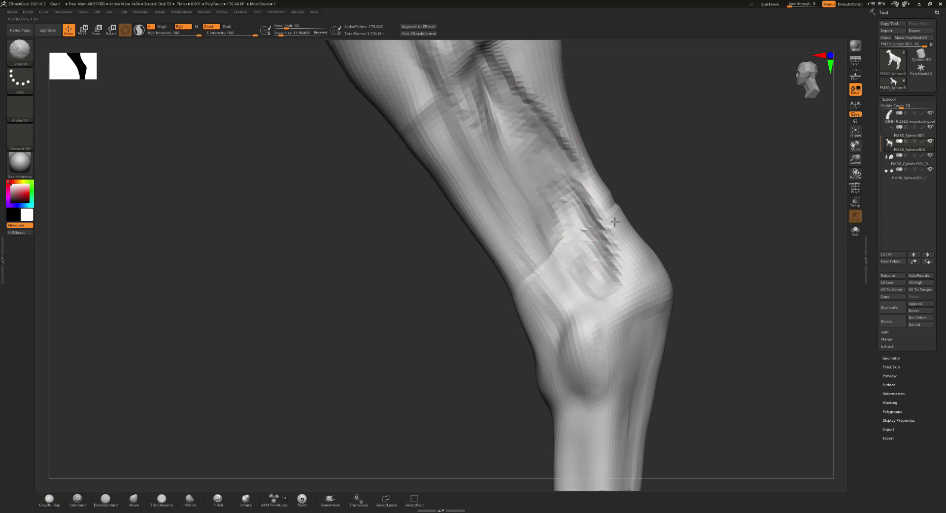
shift+drag(548, 176, 562, 207)
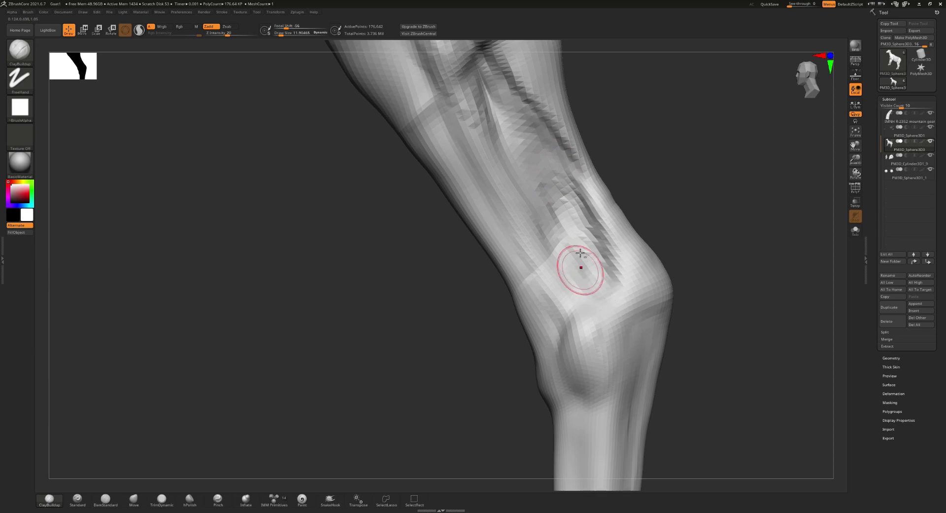
alt+right_drag(594, 260, 581, 165)
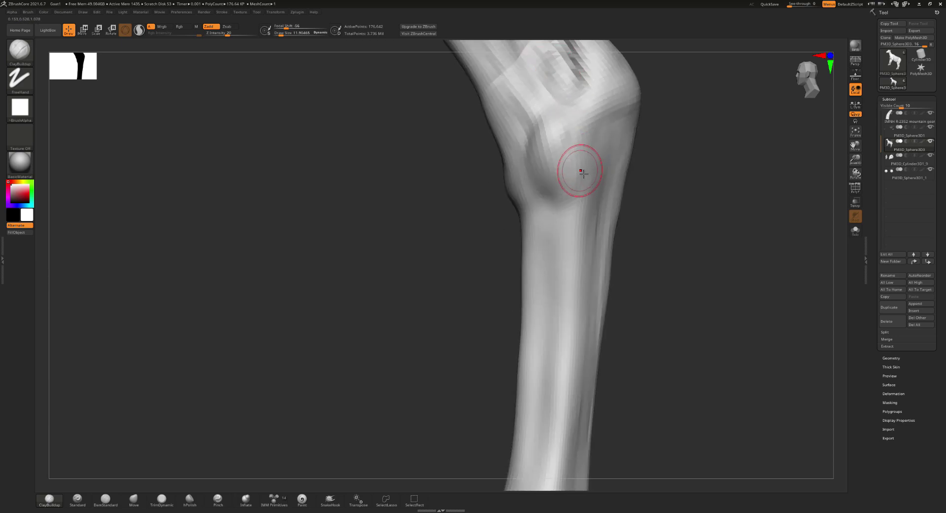
mouse_move(567, 129)
mouse_down()
mouse_move(528, 120)
mouse_move(515, 106)
mouse_move(543, 114)
mouse_up()
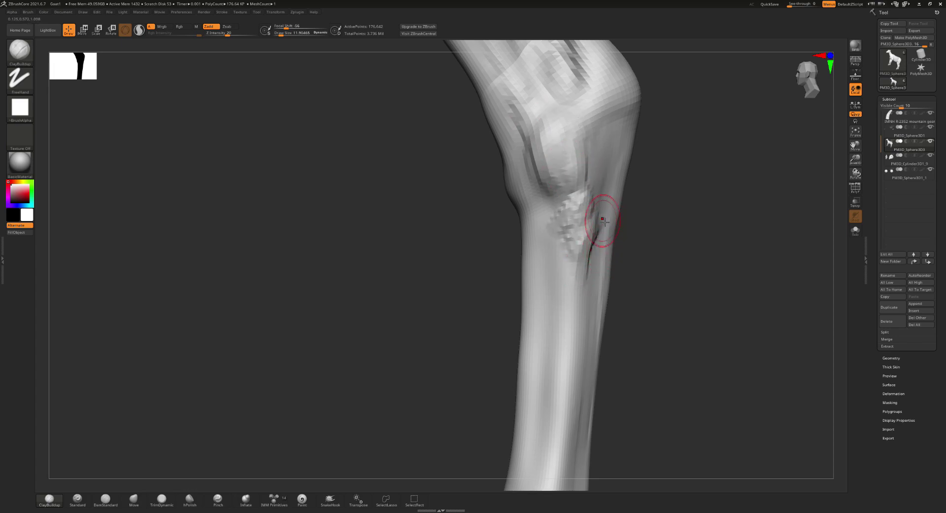
Step: Carve deep tendon grooves down the front of the shins toward the hooves
mouse_move(585, 225)
right_down()
mouse_move(597, 221)
mouse_move(606, 169)
mouse_move(643, 192)
mouse_move(588, 207)
mouse_move(607, 273)
right_up()
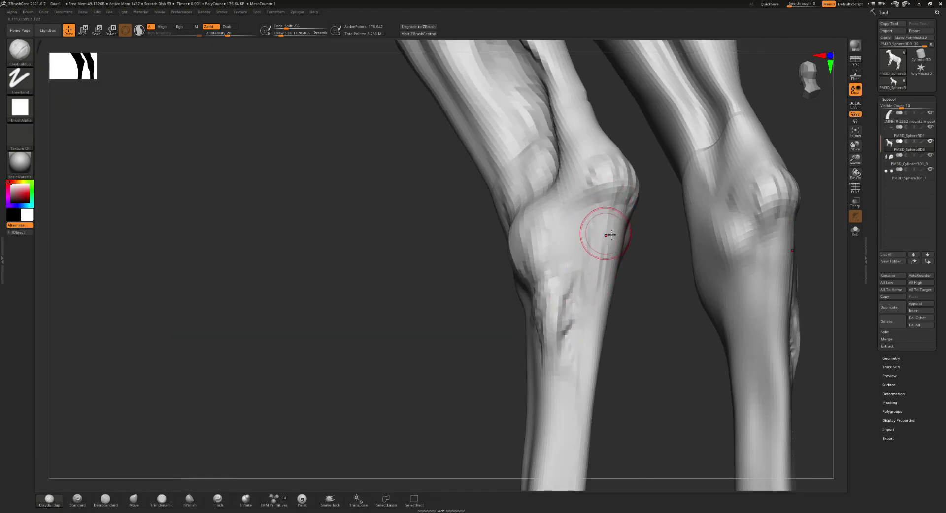
alt+right_drag(574, 336, 595, 160)
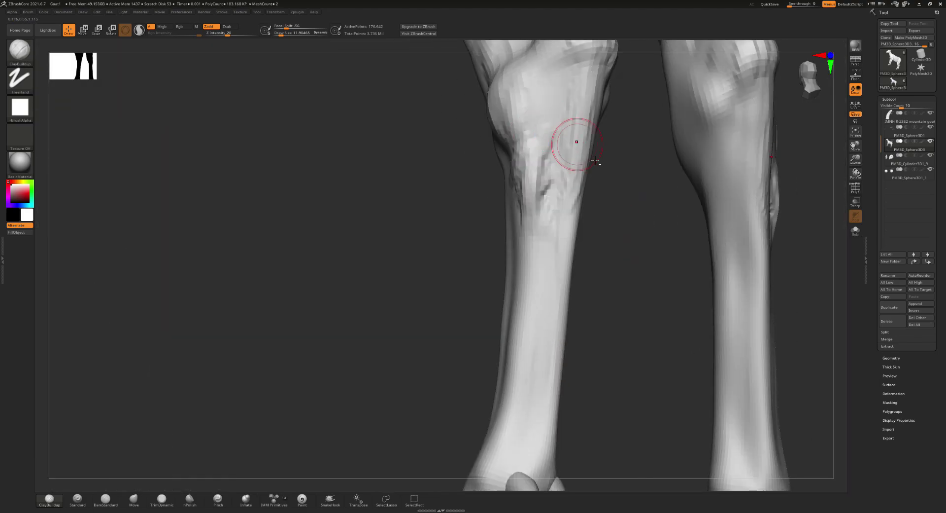
drag(567, 254, 561, 403)
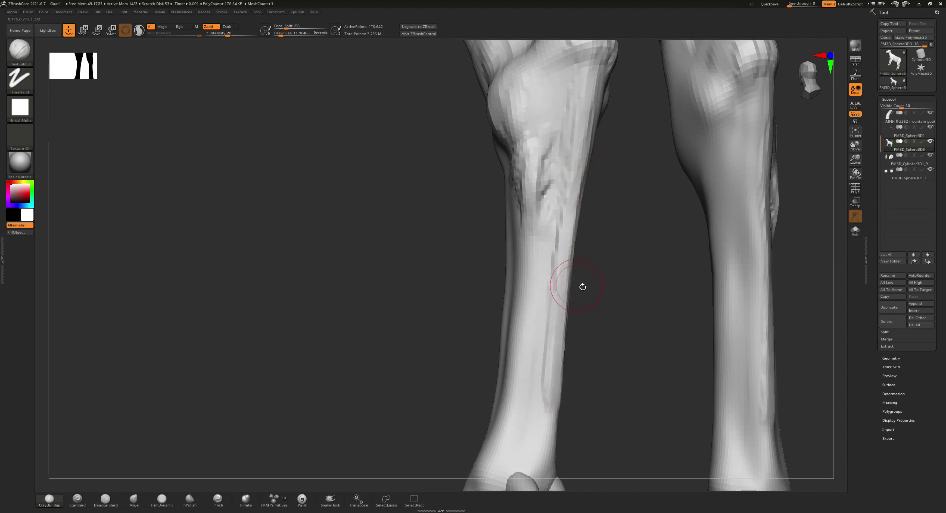
mouse_move(566, 283)
mouse_down()
mouse_move(565, 384)
mouse_move(544, 481)
mouse_up()
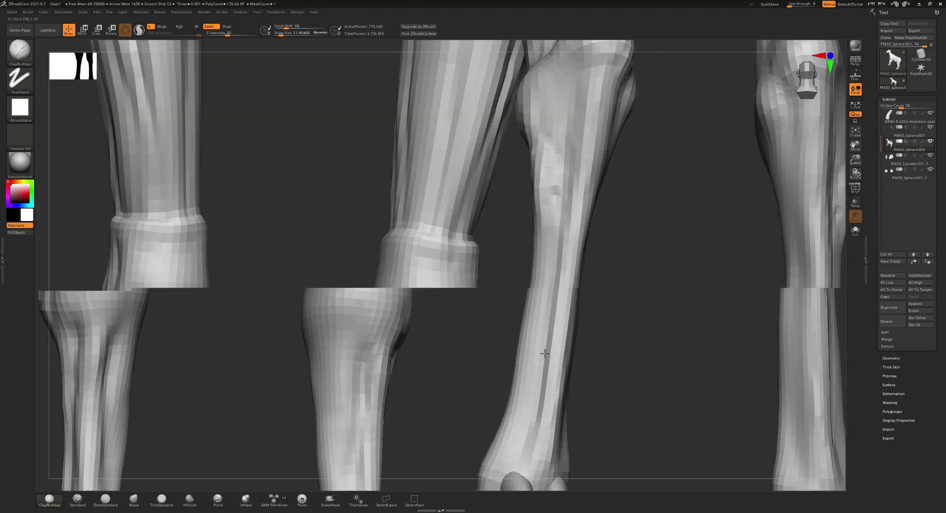
right_drag(555, 355, 549, 156)
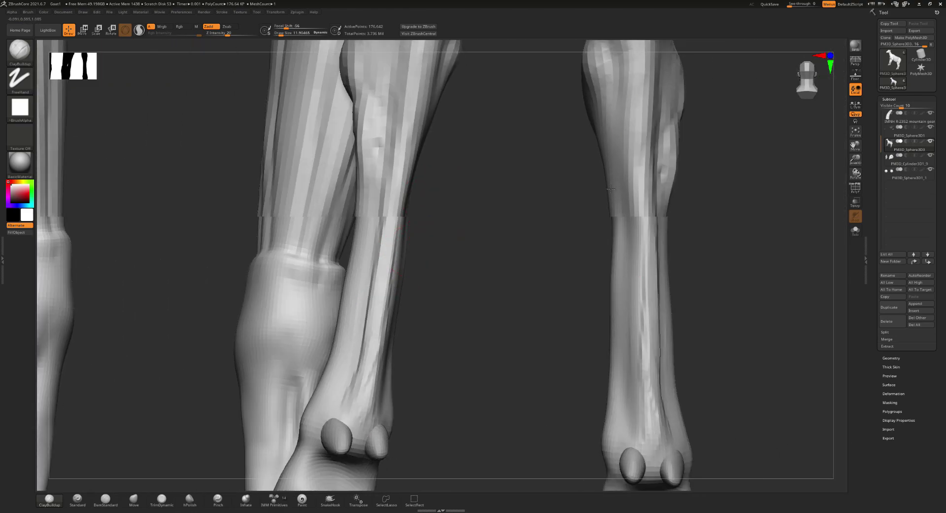
Step: Deepen the vertical tendon grooves down both shins with mirrored ClayBuildup strokes
right_drag(610, 188, 575, 274)
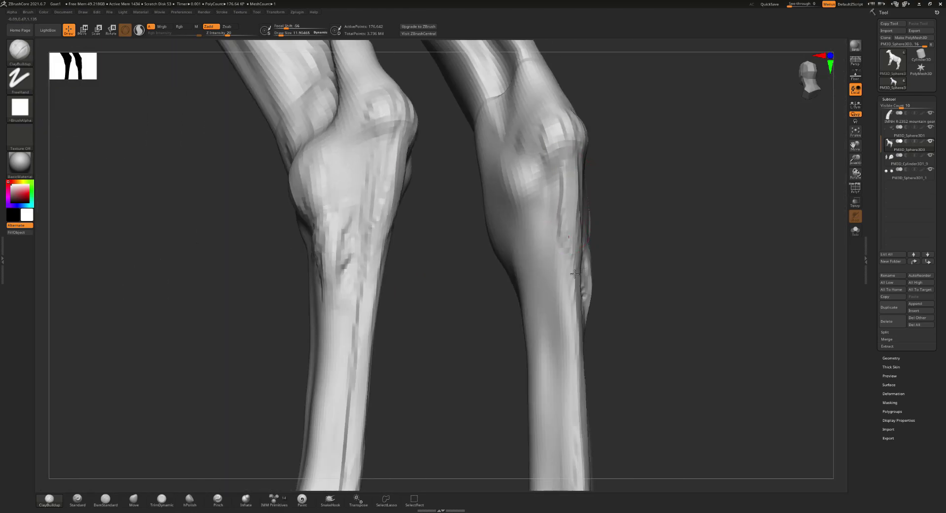
alt+right_drag(573, 330, 586, 171)
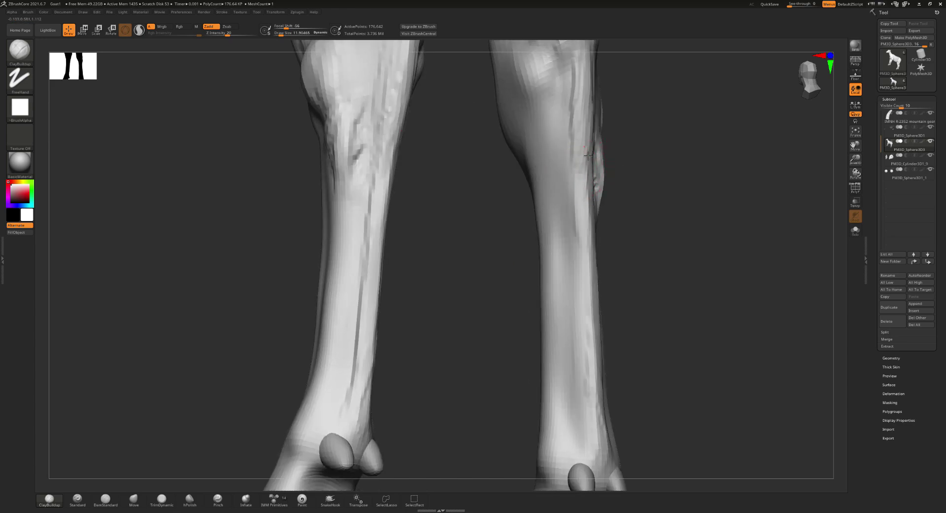
mouse_move(589, 155)
mouse_down()
mouse_move(575, 354)
mouse_move(588, 424)
mouse_move(589, 355)
mouse_up()
mouse_move(597, 433)
shift+mouse_down()
mouse_move(586, 306)
mouse_move(600, 253)
shift+mouse_up()
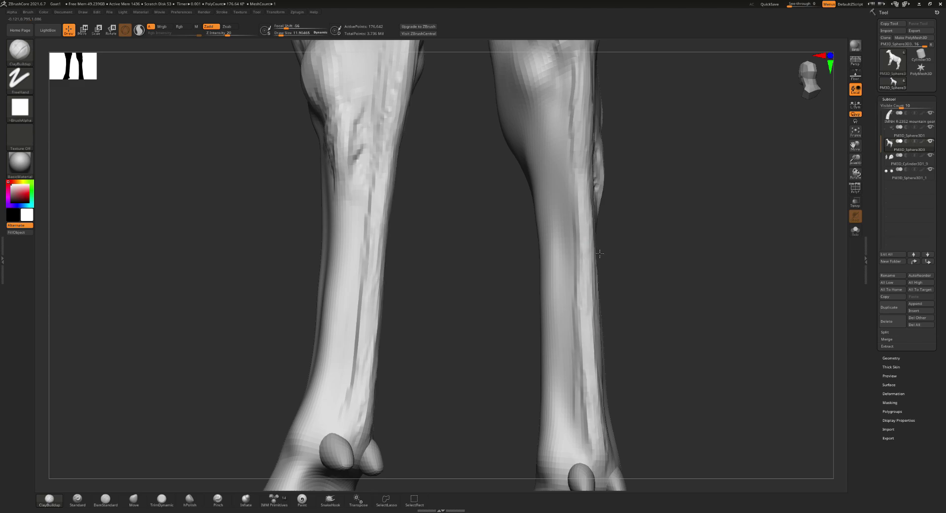
Step: With one knee framed, sculpt the shin surface along the tendon line
alt+right_drag(589, 100, 587, 237)
shift+drag(588, 242, 579, 362)
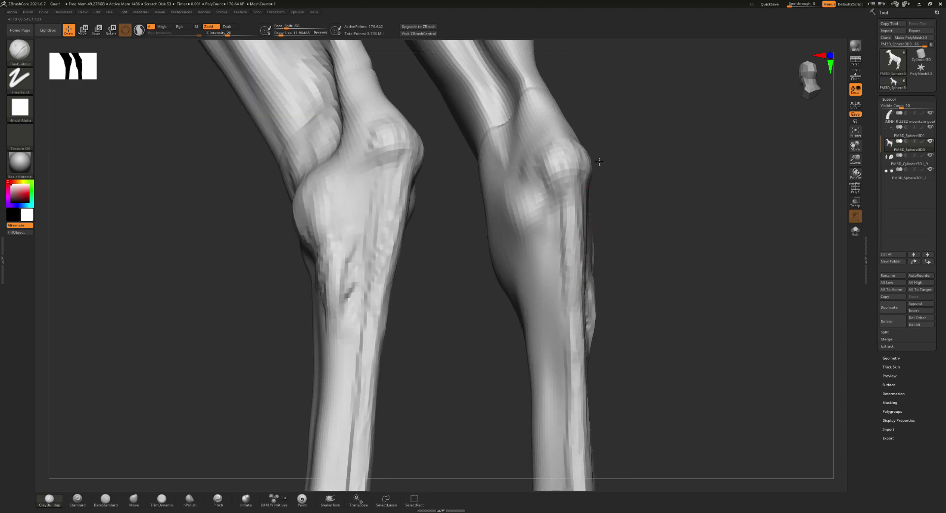
mouse_move(599, 161)
right_down()
mouse_move(594, 200)
mouse_move(513, 217)
right_up()
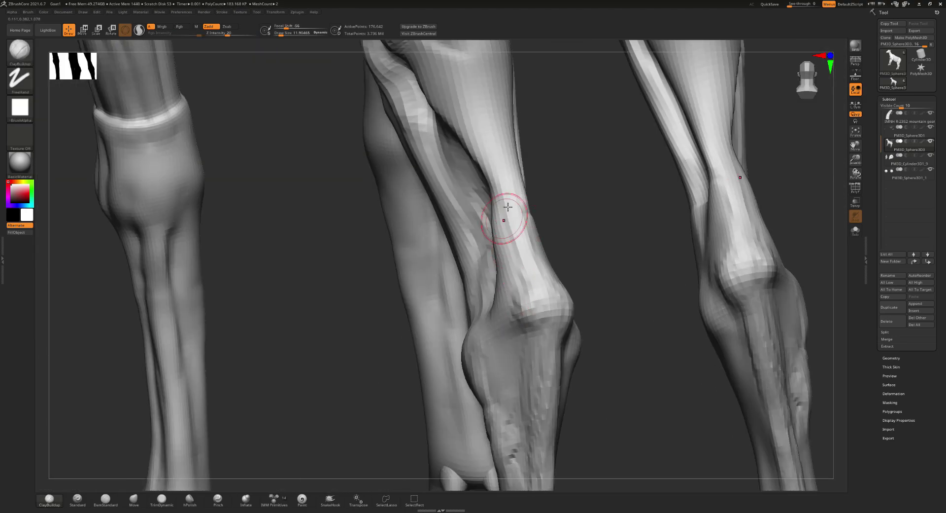
drag(507, 206, 558, 302)
right_drag(510, 198, 482, 137)
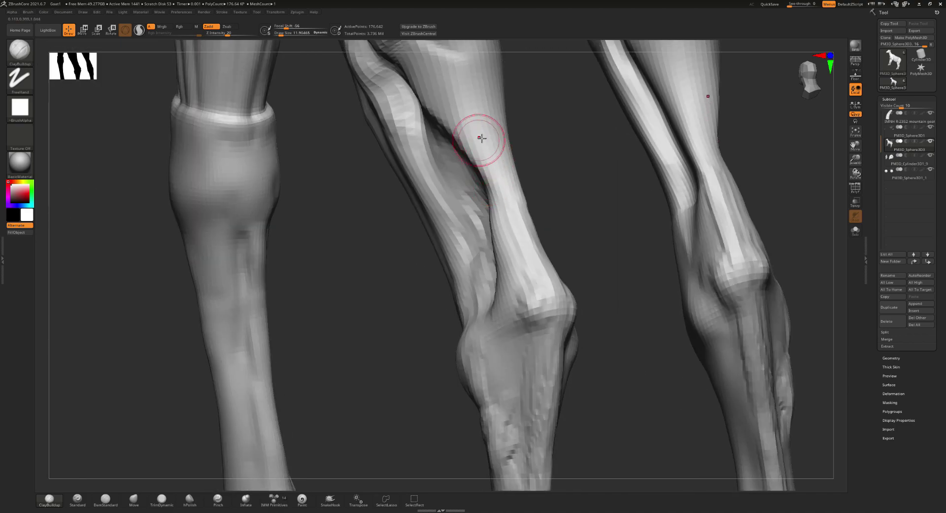
drag(511, 193, 507, 256)
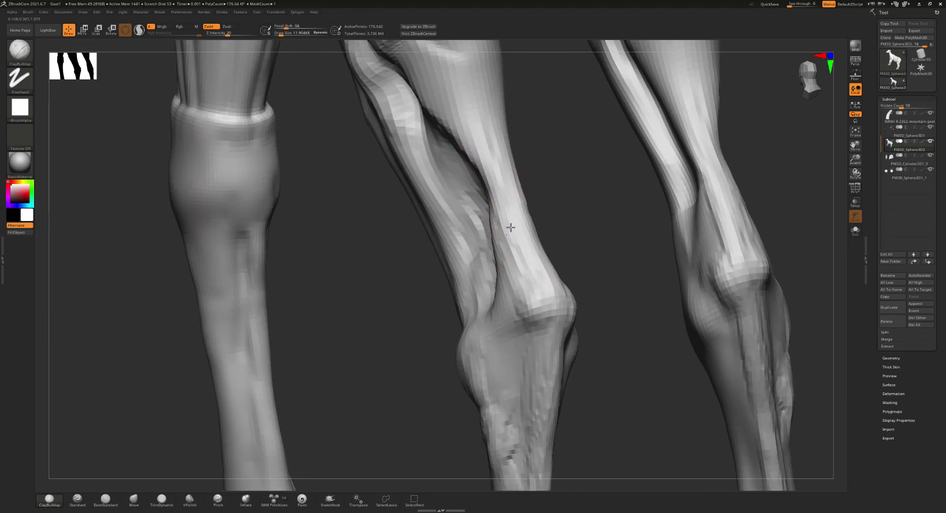
drag(507, 221, 522, 269)
mouse_move(522, 268)
alt+right_down()
mouse_move(529, 252)
mouse_move(468, 266)
mouse_move(456, 277)
mouse_move(463, 284)
alt+right_up()
Step: Resize the brush and deepen the dark crease above the hock
key(space)
mouse_move(443, 286)
mouse_down()
mouse_move(474, 286)
mouse_move(482, 323)
mouse_up()
key(s)
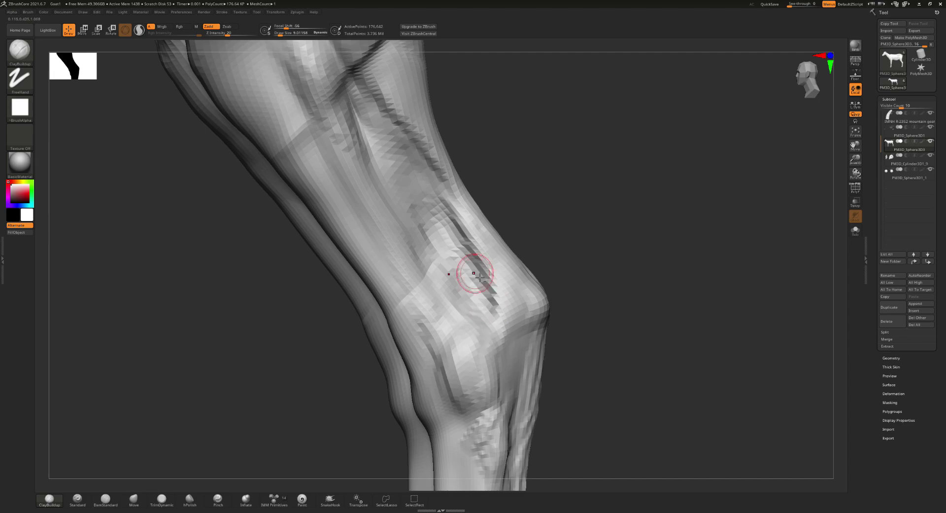
right_drag(429, 272, 386, 164)
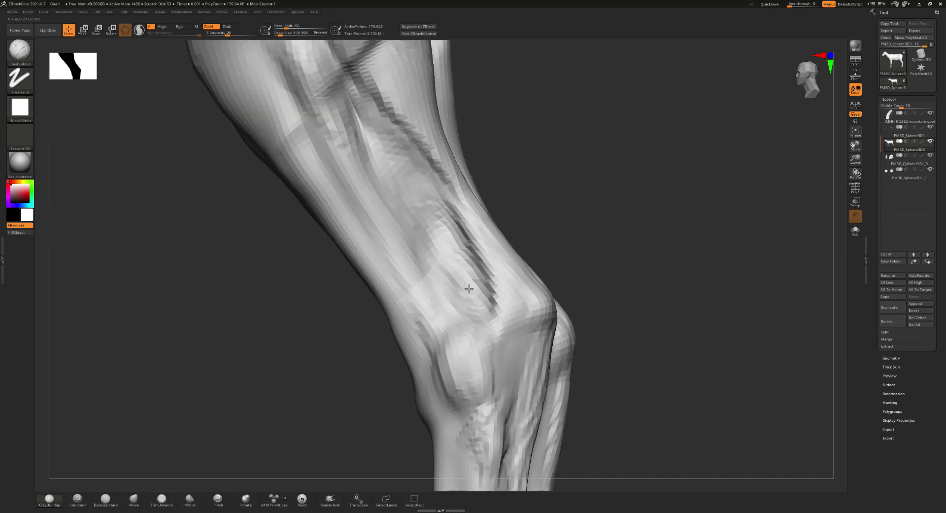
mouse_move(351, 88)
mouse_down()
mouse_move(432, 175)
mouse_move(491, 284)
mouse_up()
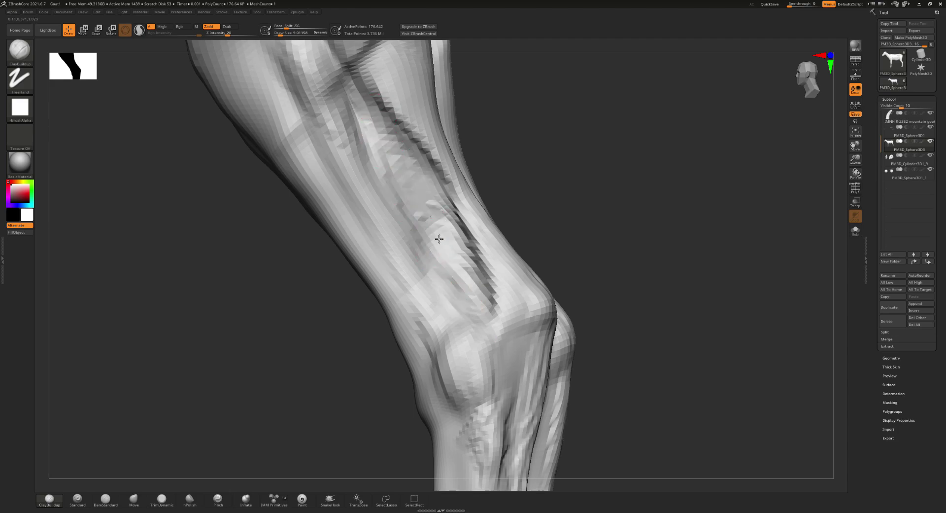
Step: Lightly smooth the knee surface on the hind legs
mouse_move(491, 284)
ctrl+right_down()
mouse_move(450, 312)
mouse_move(470, 351)
ctrl+right_up()
key(s)
mouse_move(468, 350)
mouse_down()
mouse_move(488, 349)
mouse_move(443, 291)
mouse_up()
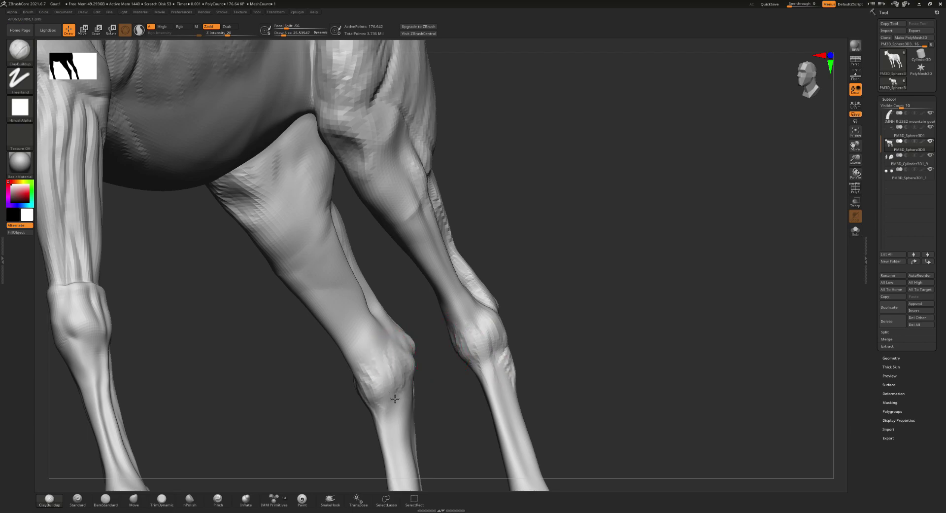
Step: Cut a dark tendon crease down the front of the hind leg above the hock
mouse_move(380, 347)
right_down()
mouse_move(338, 363)
mouse_move(438, 363)
right_up()
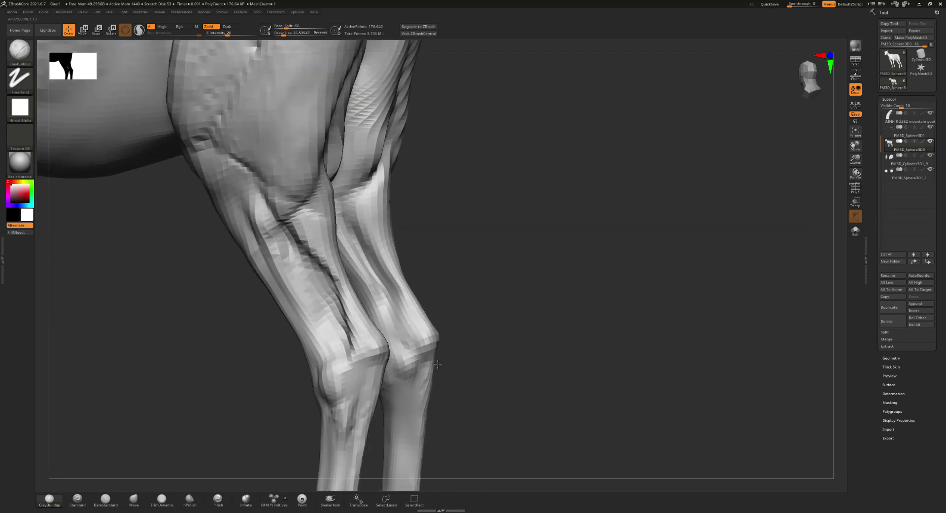
alt+right_drag(401, 301, 363, 236)
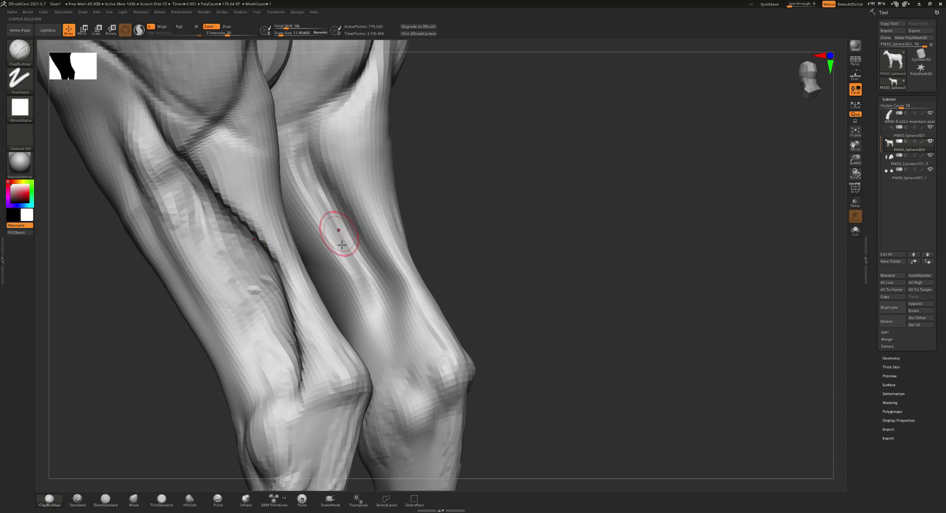
drag(342, 244, 321, 205)
drag(320, 143, 406, 300)
mouse_move(370, 249)
mouse_down()
mouse_move(402, 352)
mouse_move(412, 306)
mouse_up()
mouse_move(414, 345)
mouse_down()
mouse_move(390, 284)
mouse_move(398, 338)
mouse_up()
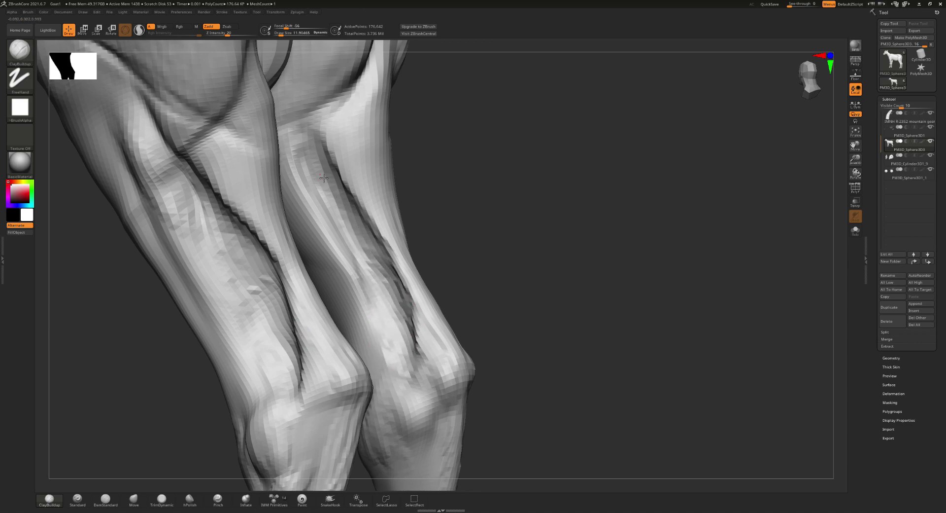
Step: Re-sculpt the upper crease and shin groove, then smooth it near the knee
drag(349, 227, 333, 201)
drag(313, 160, 323, 202)
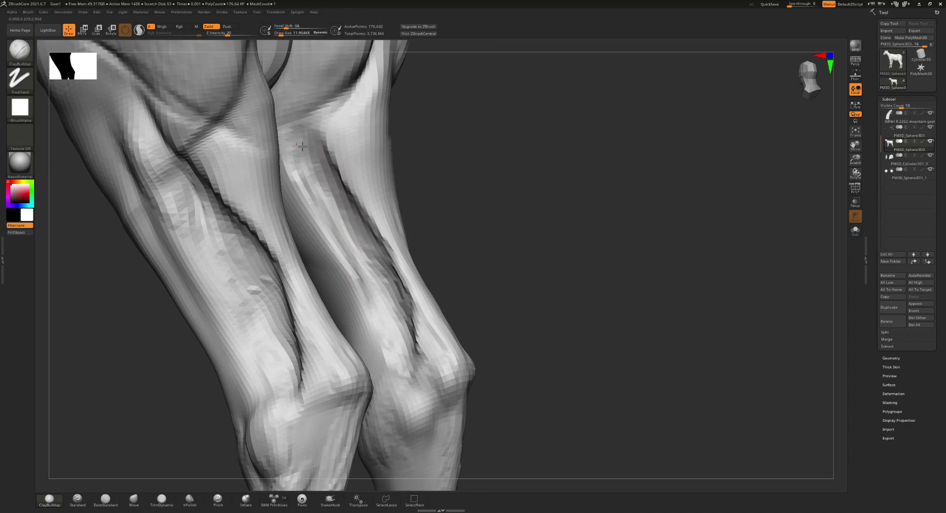
drag(311, 138, 355, 266)
mouse_move(318, 187)
mouse_down()
mouse_move(423, 374)
mouse_move(438, 345)
mouse_move(422, 320)
mouse_up()
mouse_move(422, 321)
ctrl+right_down()
mouse_move(364, 279)
mouse_move(491, 243)
mouse_move(542, 253)
mouse_move(437, 250)
mouse_move(394, 306)
mouse_move(418, 296)
mouse_move(447, 303)
ctrl+right_up()
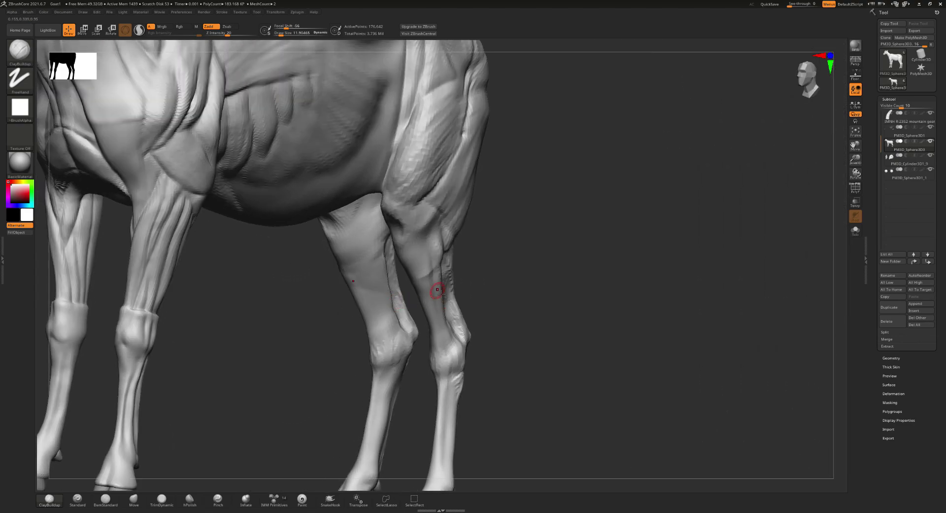
Step: Set Draw Size to about 17 and smooth the lines on the upper foreleg
mouse_move(446, 271)
right_down()
mouse_move(475, 268)
mouse_move(491, 295)
mouse_move(378, 288)
mouse_move(380, 275)
right_up()
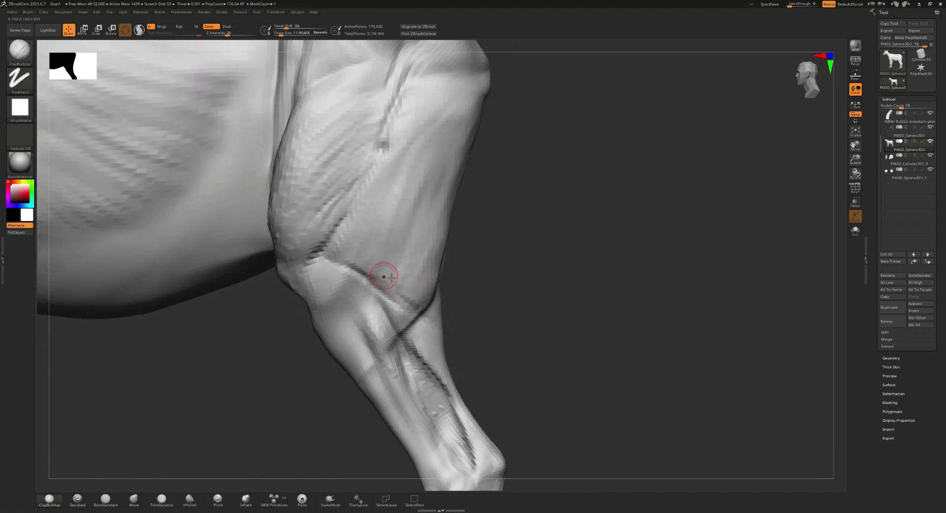
key(s)
mouse_move(389, 284)
mouse_down()
mouse_move(402, 321)
mouse_move(392, 320)
mouse_up()
key(s)
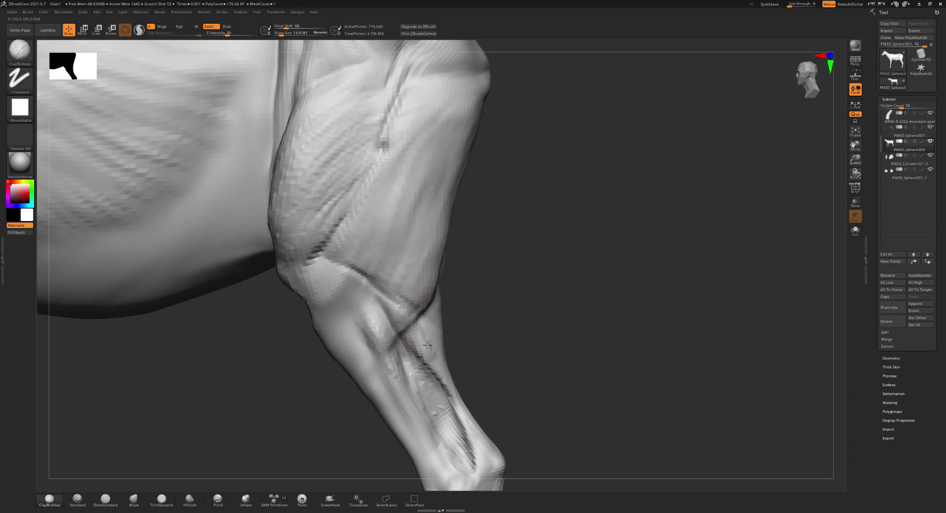
mouse_move(409, 317)
shift+mouse_down()
mouse_move(425, 345)
mouse_move(416, 307)
shift+mouse_up()
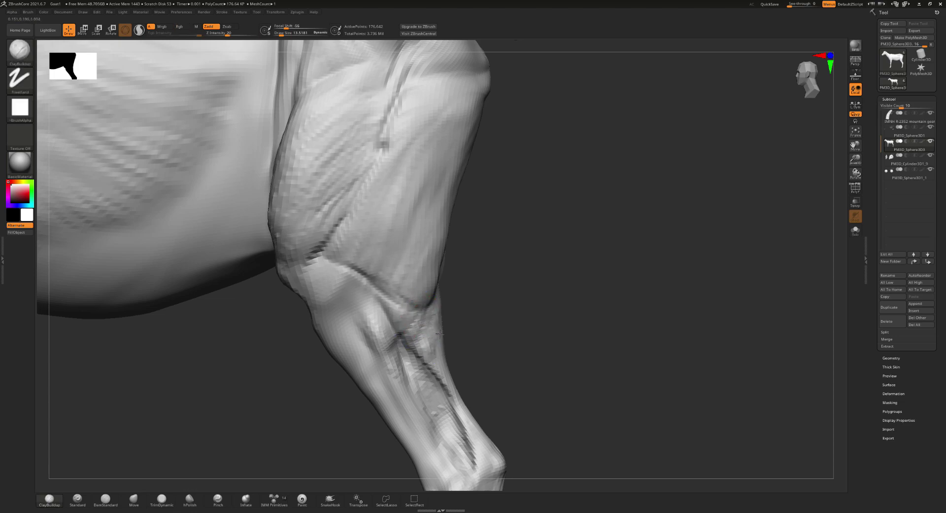
scroll(444, 327, up, 2)
scroll(444, 328, up, 2)
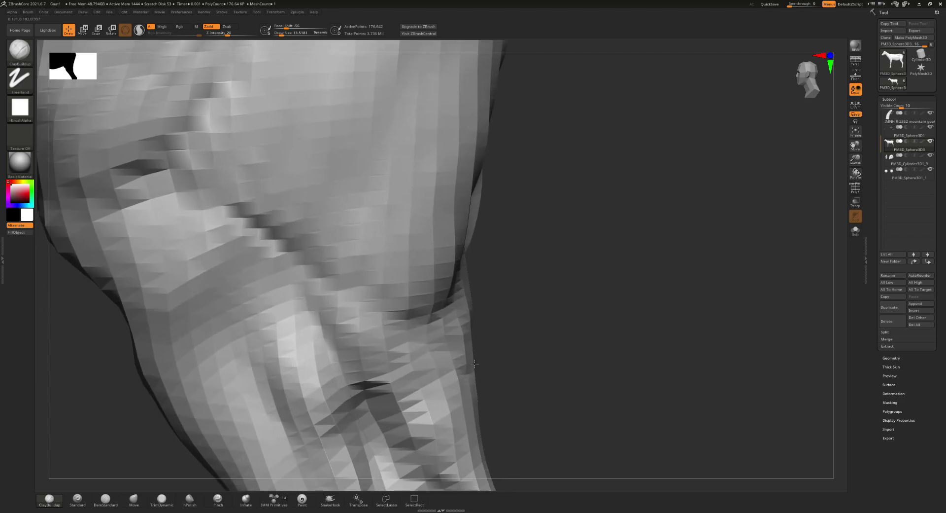
scroll(445, 327, up, 2)
scroll(445, 328, up, 2)
scroll(444, 328, up, 1)
scroll(444, 328, down, 2)
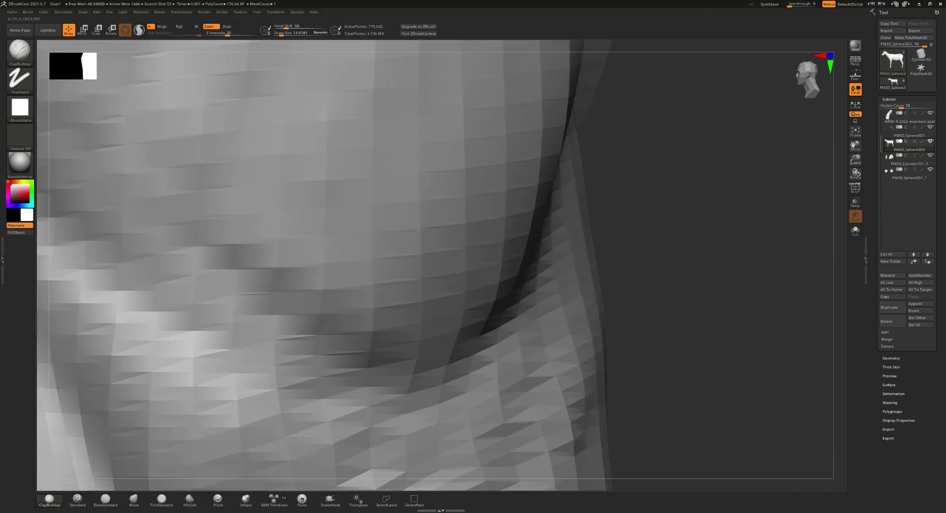